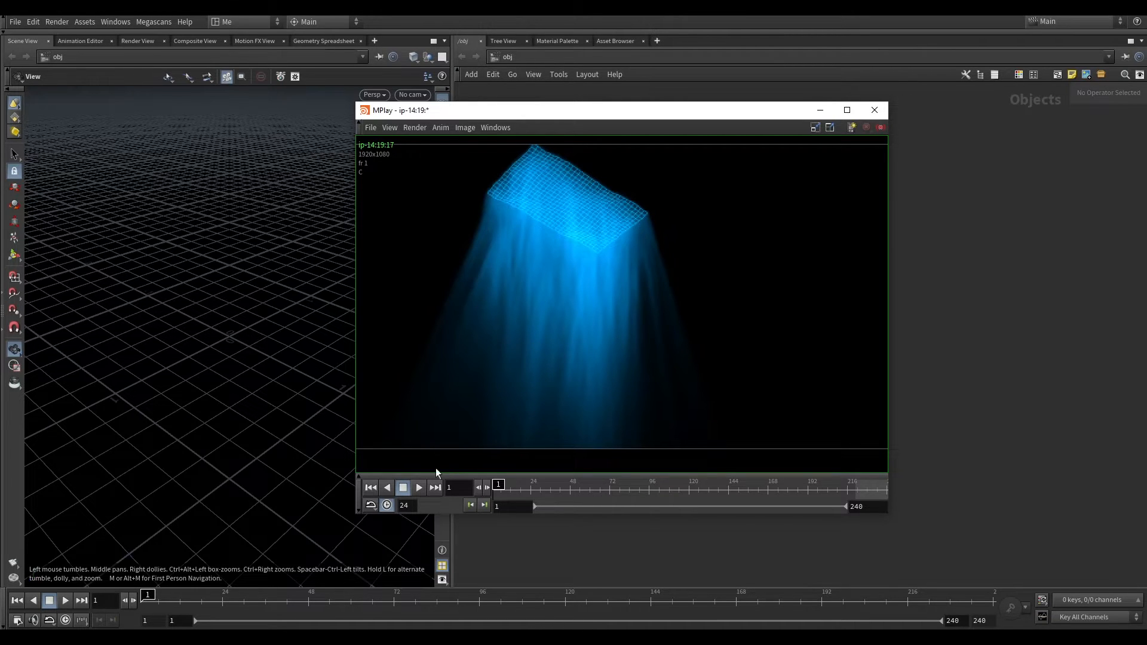
Play the underwater sun-ray flipbook, return it to the first frame, and switch to the browser to play the LinkedIn post's reference video.
left_click(418, 489)
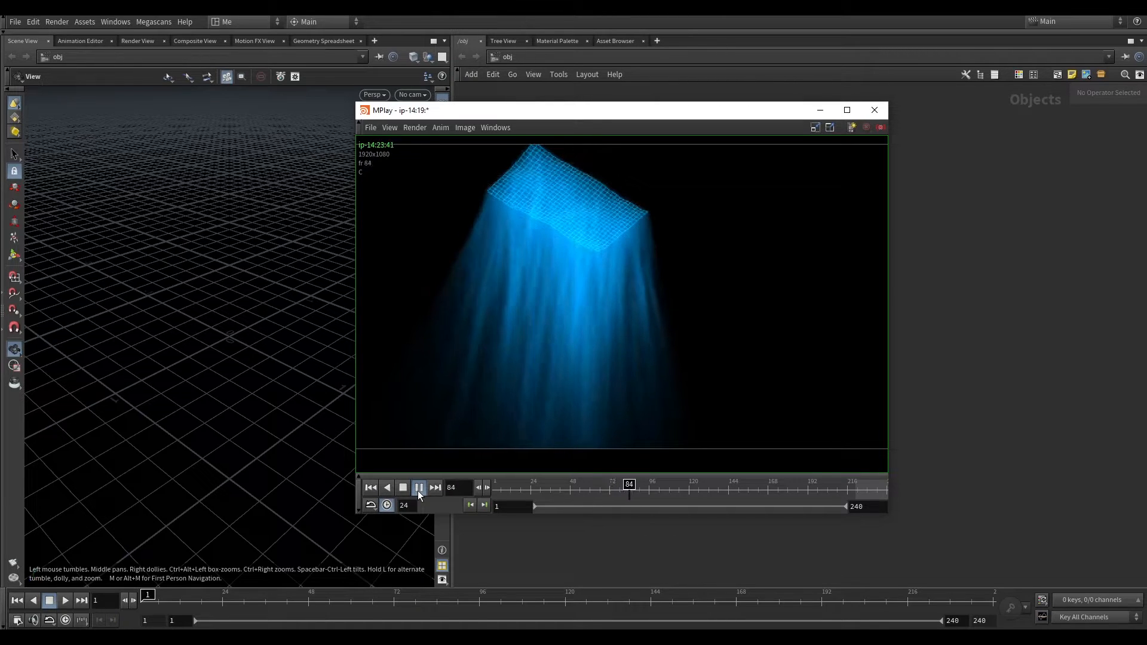
left_click(373, 488)
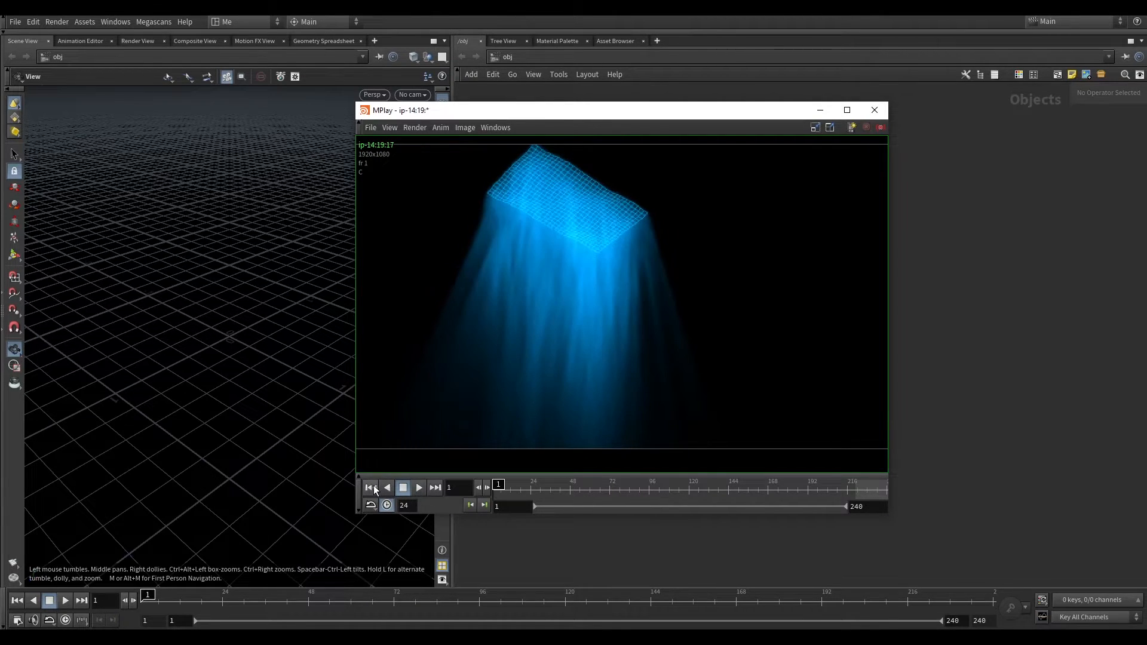
key("alt+Tab")
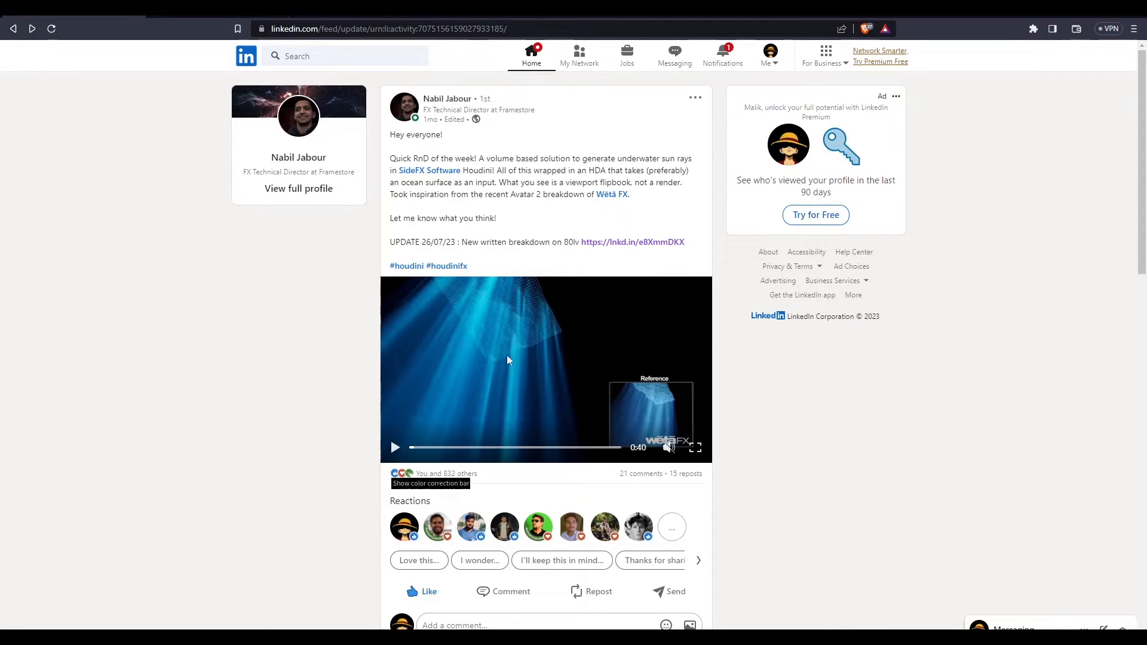
left_click(409, 452)
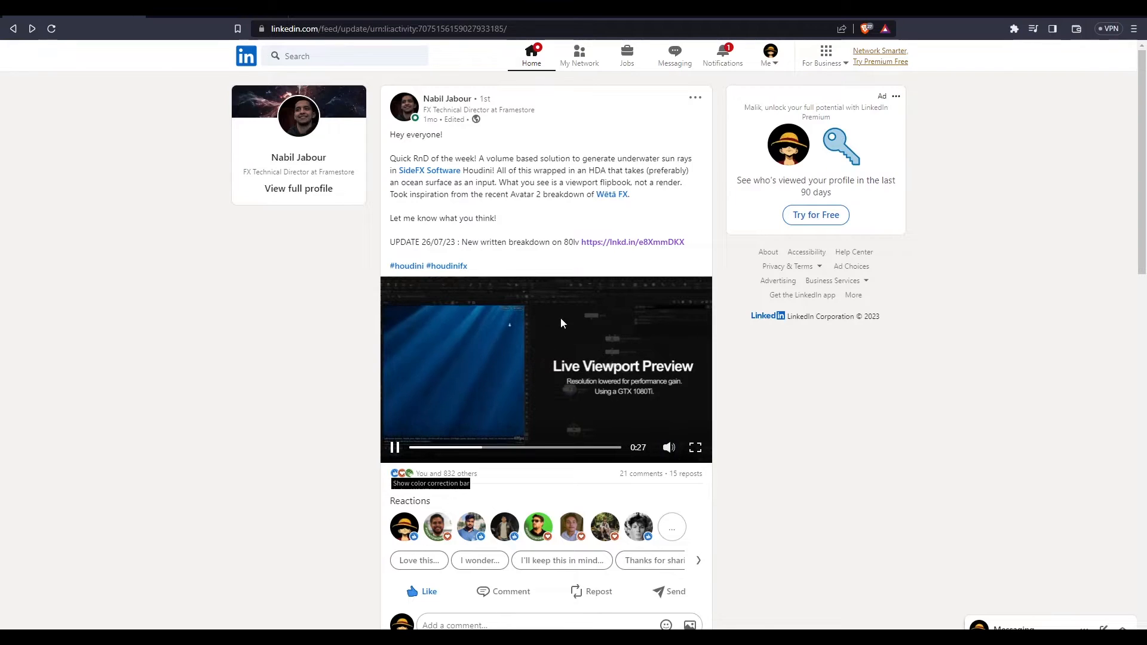
Open the 80.lv written breakdown linked in the post, skim the article, and play the sun-ray flipbook again.
left_click(605, 243)
scroll(539, 311, "down", 3)
scroll(432, 305, "down", 4)
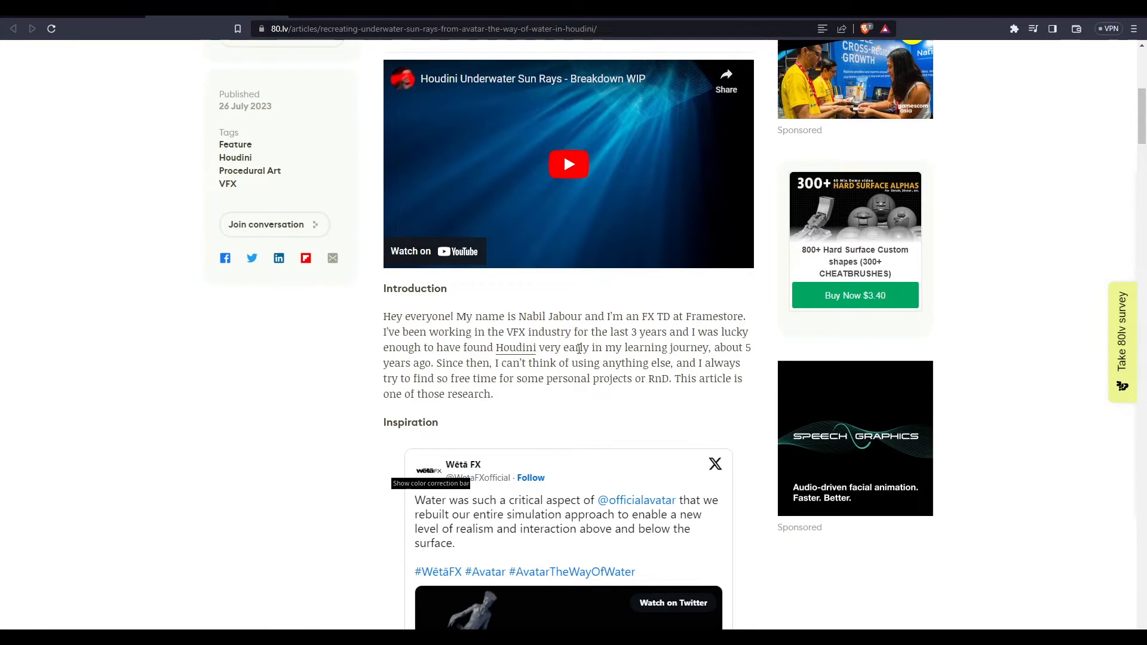
scroll(579, 349, "up", 5)
left_click(422, 488)
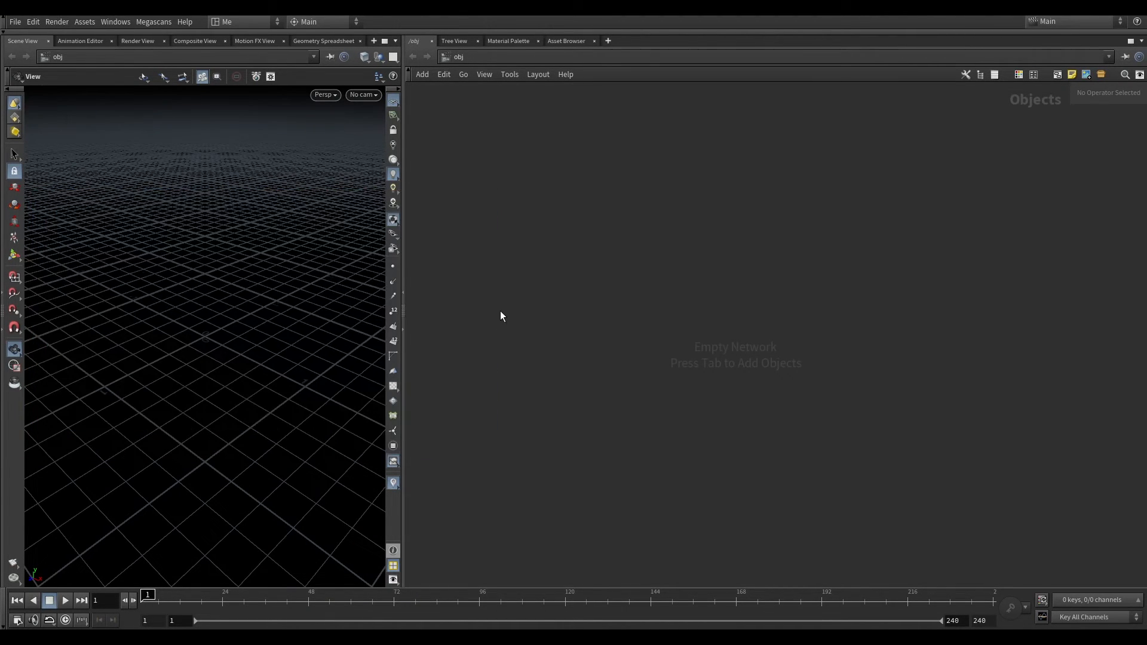
Create a Geometry object in the empty scene network and go inside it.
key("Tab")
type("geo")
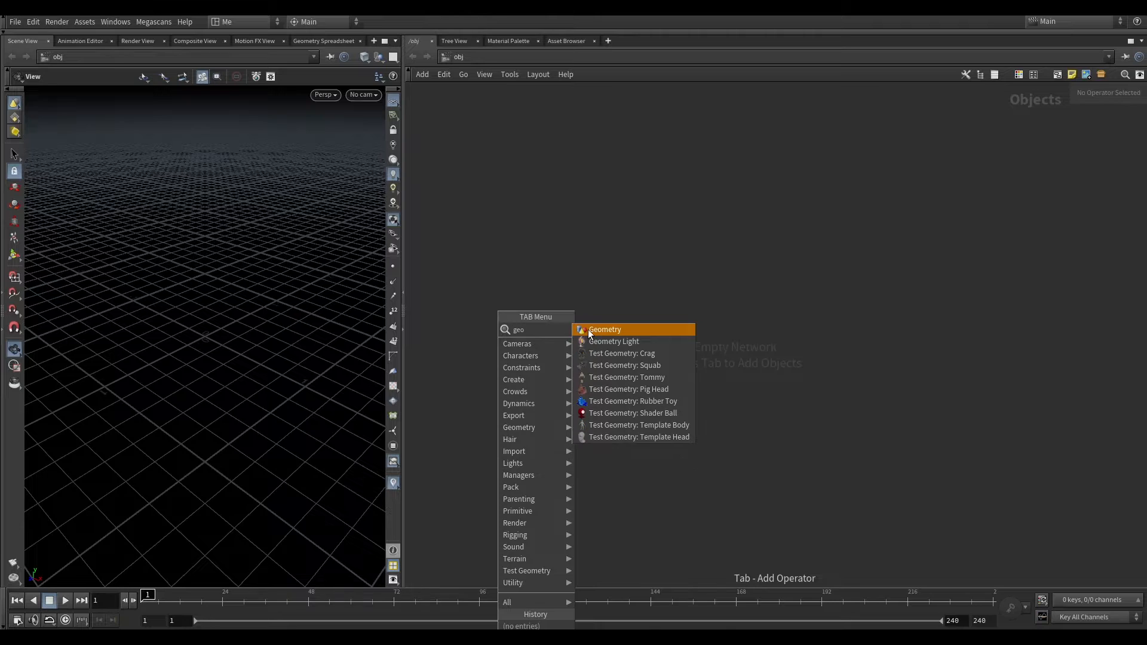
left_click(585, 333)
left_click(530, 246)
double_click(530, 245)
Add an Ocean Spectrum node and an Ocean Evaluate node to the geometry network.
key("Tab")
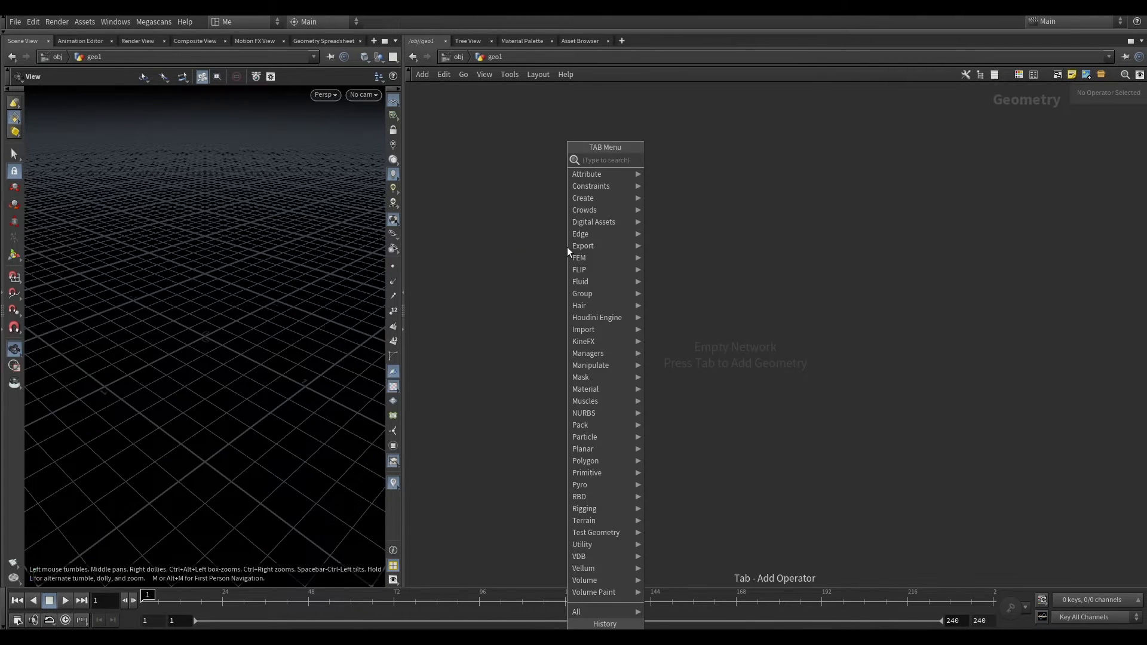
key("Tab")
key("Tab")
type("ocea")
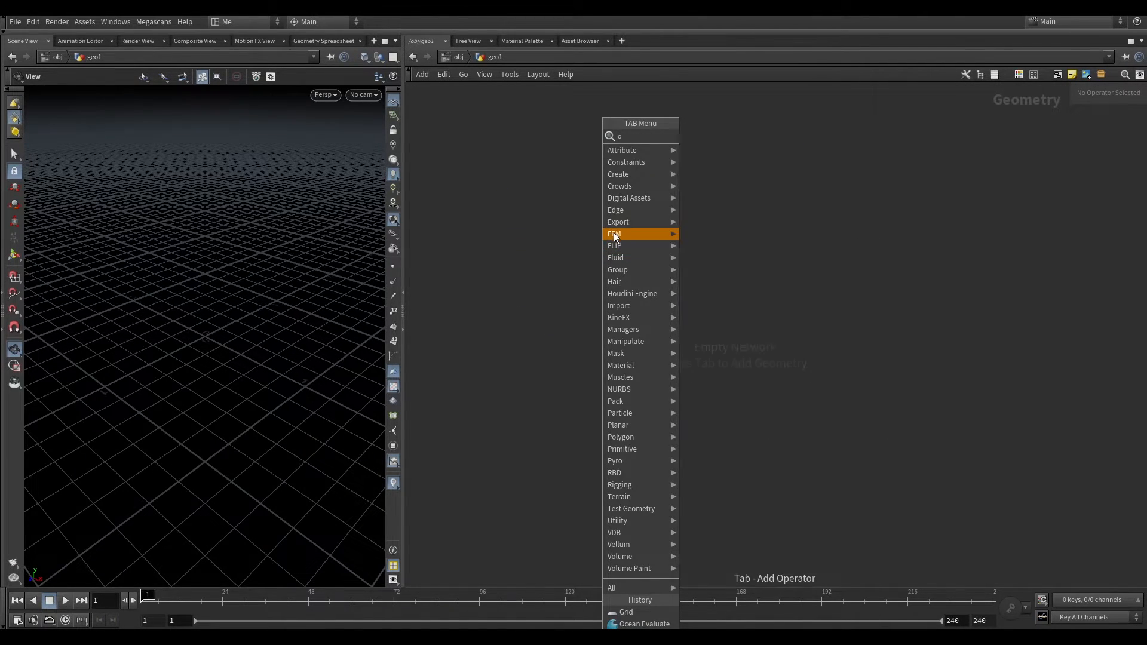
left_click(720, 172)
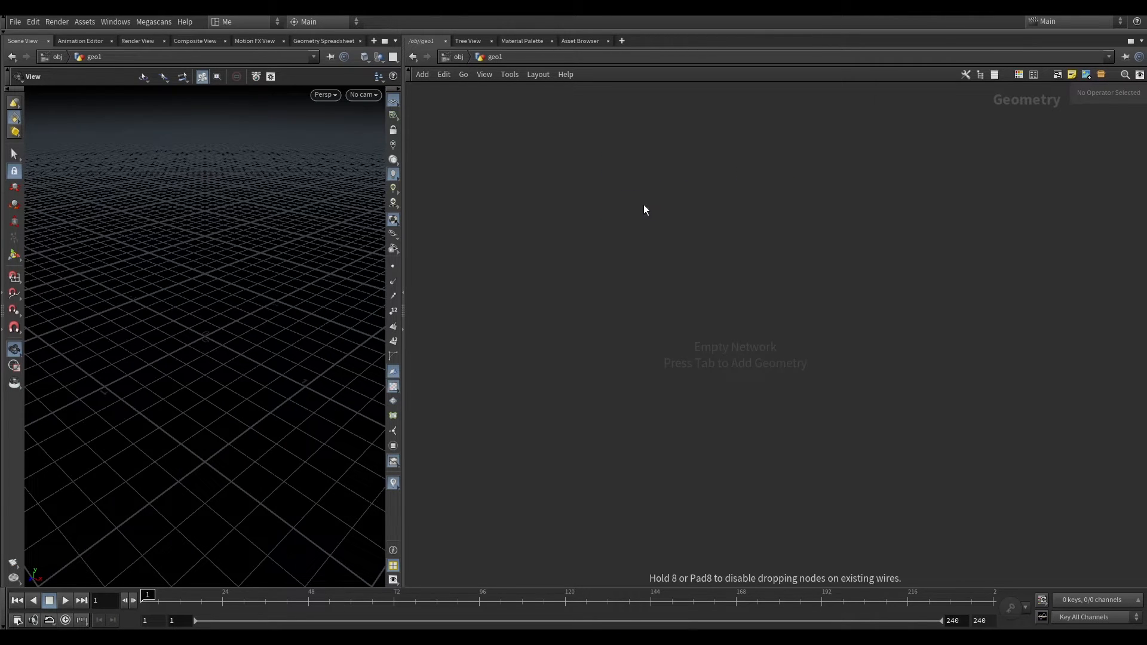
left_click(644, 210)
key("Tab")
type("o")
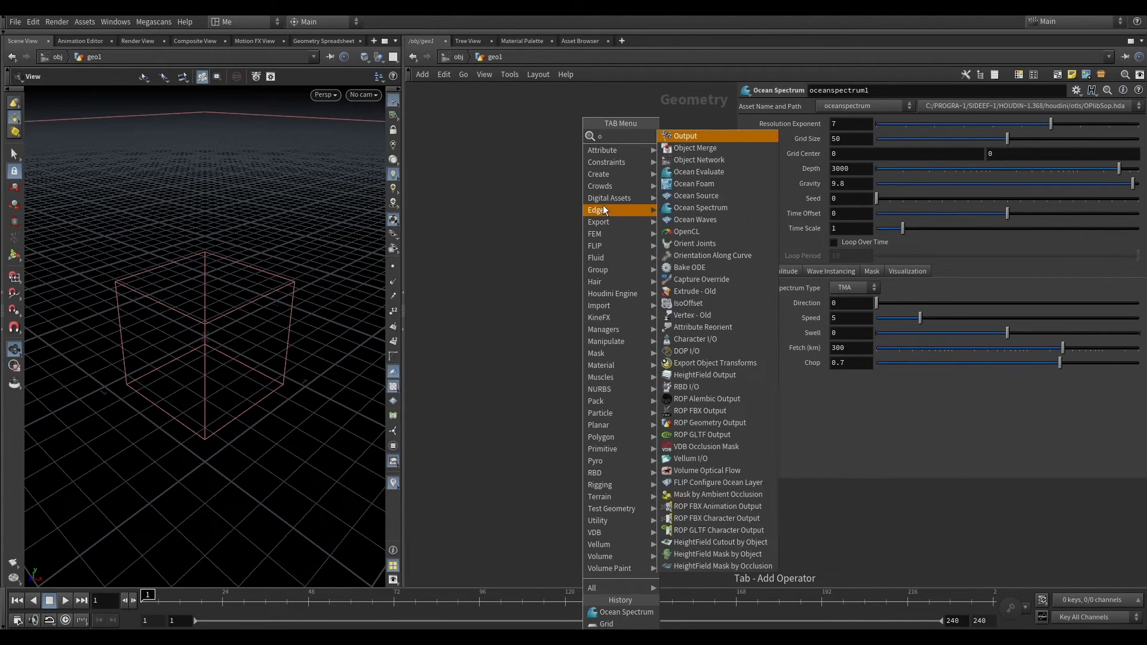
type("cean")
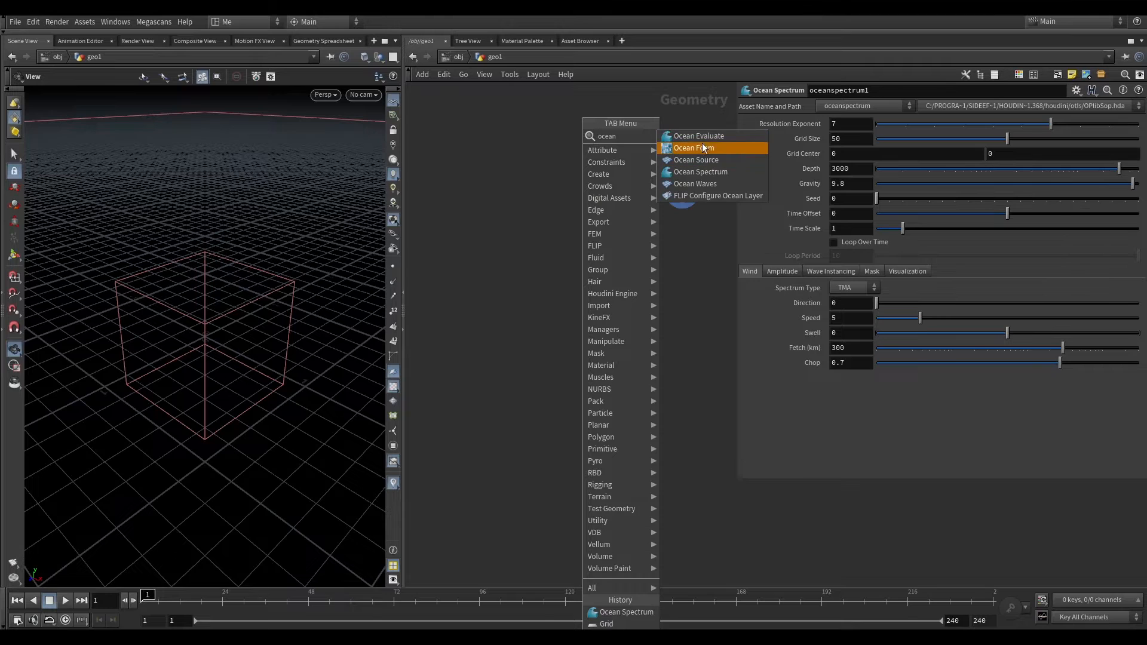
left_click(700, 137)
left_click(634, 236)
Add a Grid node, wire it and the Ocean Spectrum into Ocean Evaluate, and display the Ocean Evaluate result.
key("Tab")
mouse_move(556, 222)
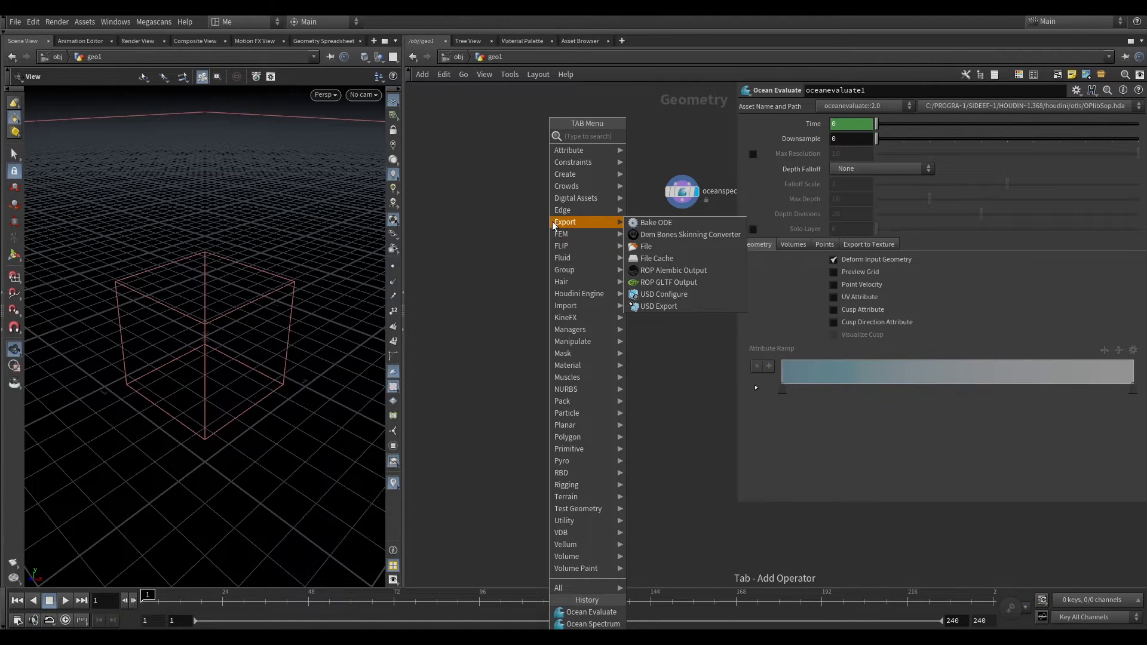
type("gri")
left_click(643, 137)
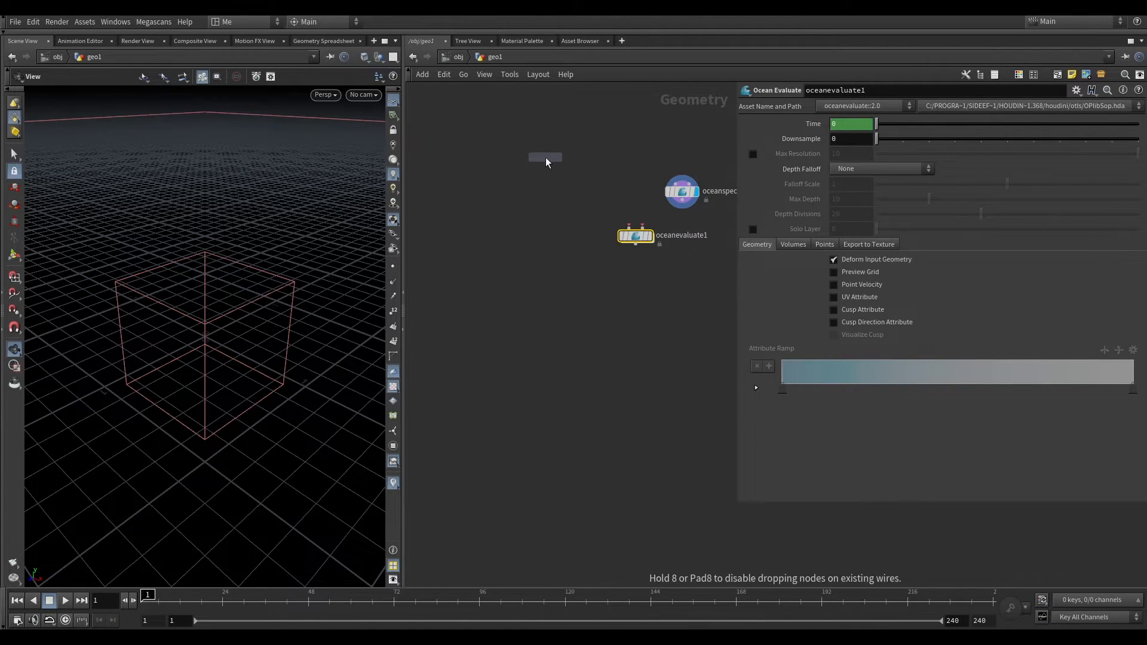
left_click(545, 162)
left_click_drag(636, 237, 628, 271)
left_click_drag(545, 165, 682, 204)
left_click(626, 270)
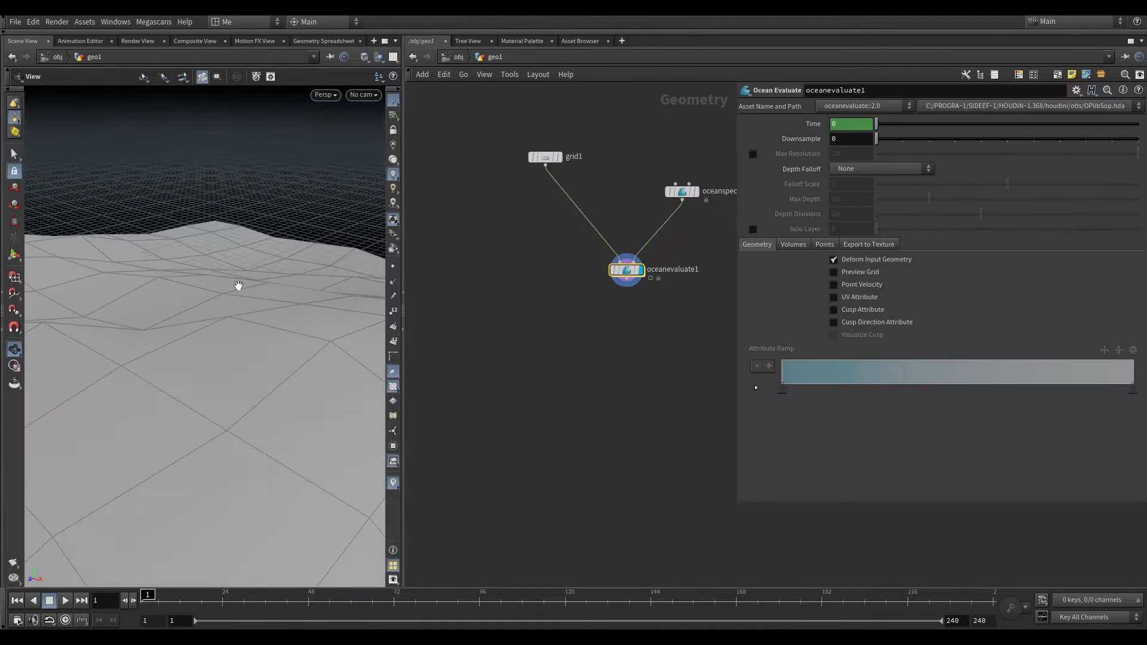
Play back the deforming ocean surface and return to the first frame.
scroll(238, 286, "down", 5)
left_click_drag(239, 274, 257, 294)
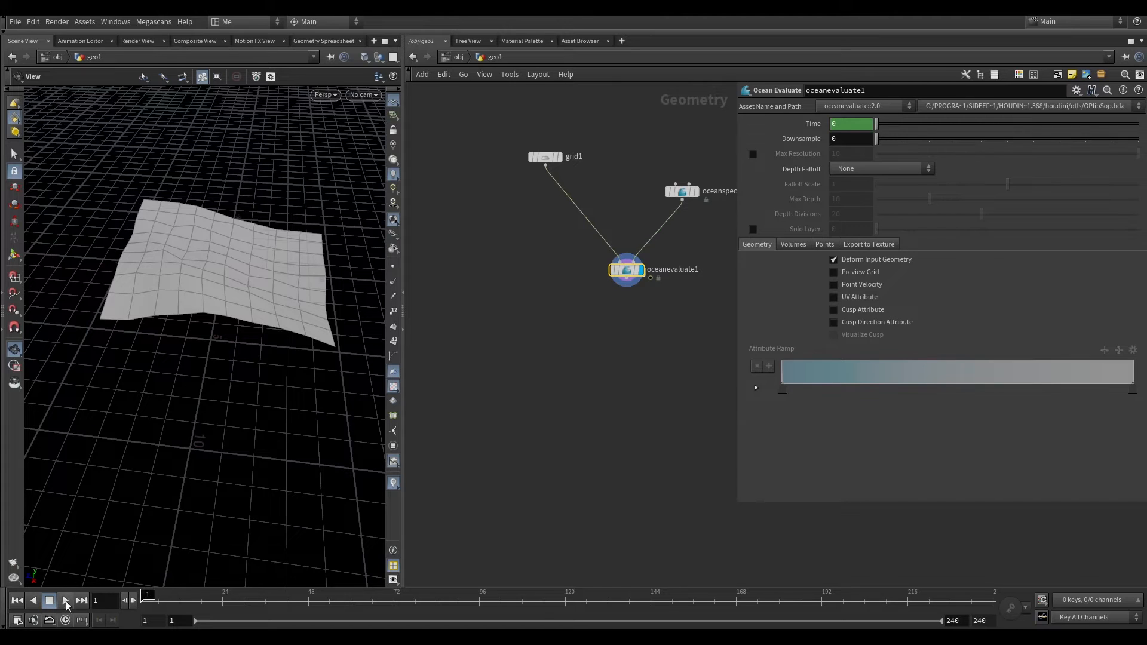
left_click(53, 604)
left_click(24, 603)
scroll(135, 354, "down", 3)
Display the Grid node and set its size to 17.7 by 29.7.
left_click(569, 158)
left_click(560, 157)
scroll(182, 286, "down", 4)
left_click_drag(182, 287, 218, 314)
scroll(194, 311, "down", 2)
middle_click_drag(1039, 168, 1129, 170)
left_click_drag(307, 269, 271, 304)
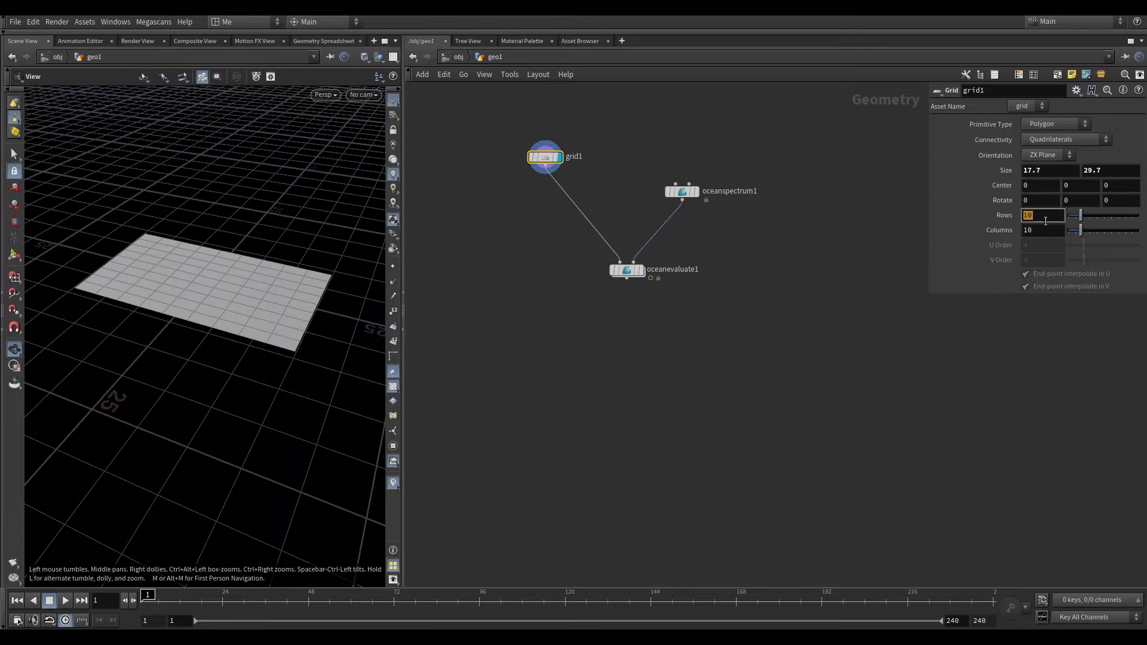
Set the grid to 100 rows and 50 columns.
key("Tab")
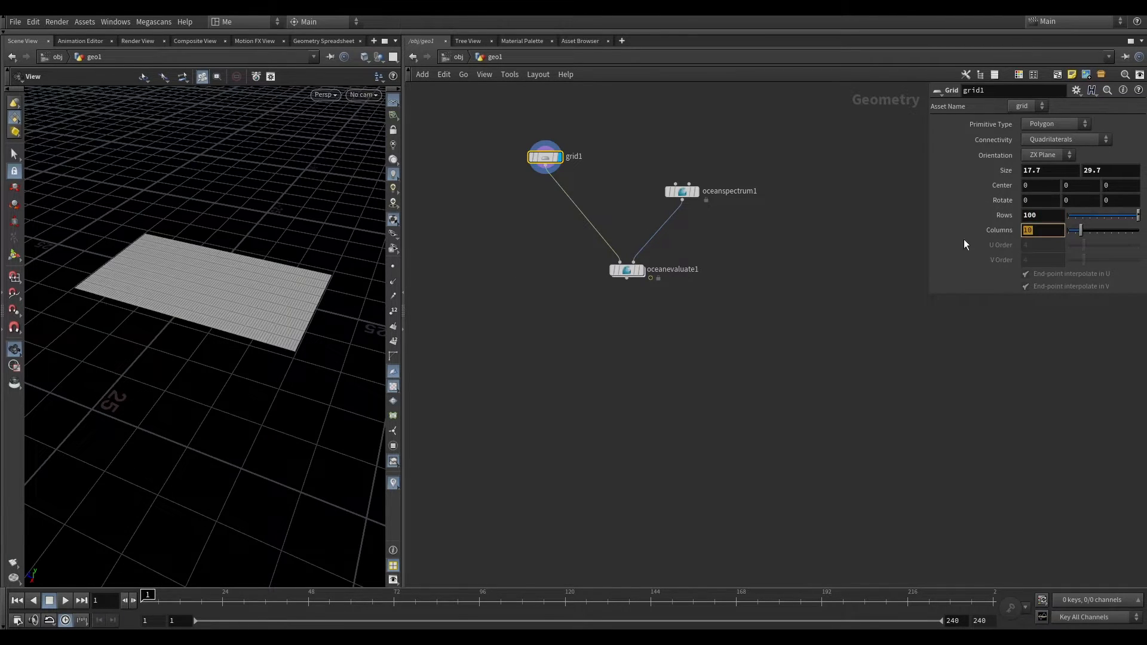
type("50")
key("Return")
left_click_drag(110, 397, 245, 307)
Set the grid to 150 rows and 75 columns.
type("150")
key("Tab")
type("75")
key("Return")
Display Ocean Evaluate again, play the wave animation, and open the Ocean Spectrum node's parameters.
left_click_drag(548, 261, 609, 275)
left_click(641, 271)
left_click(65, 601)
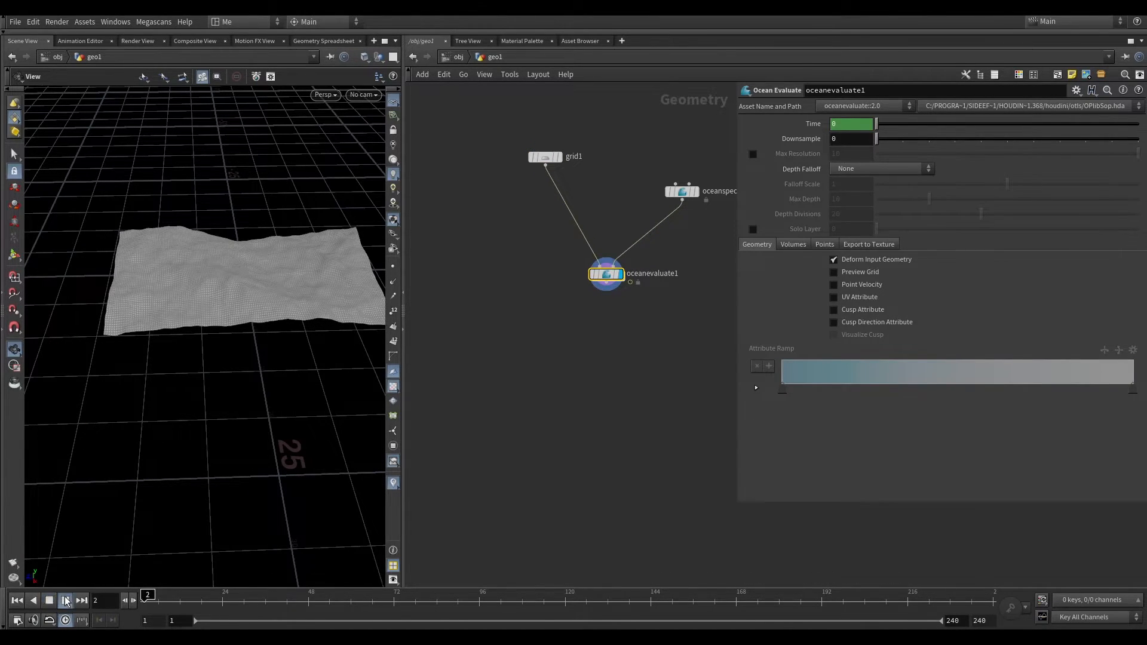
left_click_drag(241, 341, 275, 382)
left_click_drag(685, 232, 595, 139)
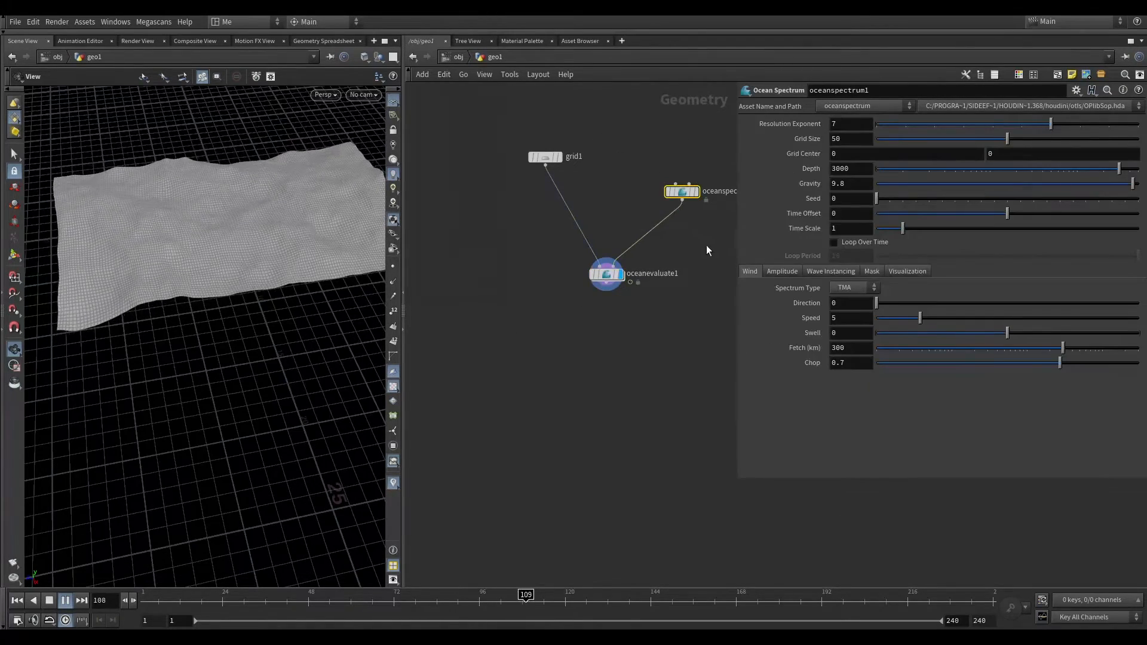
middle_click_drag(708, 245, 647, 239)
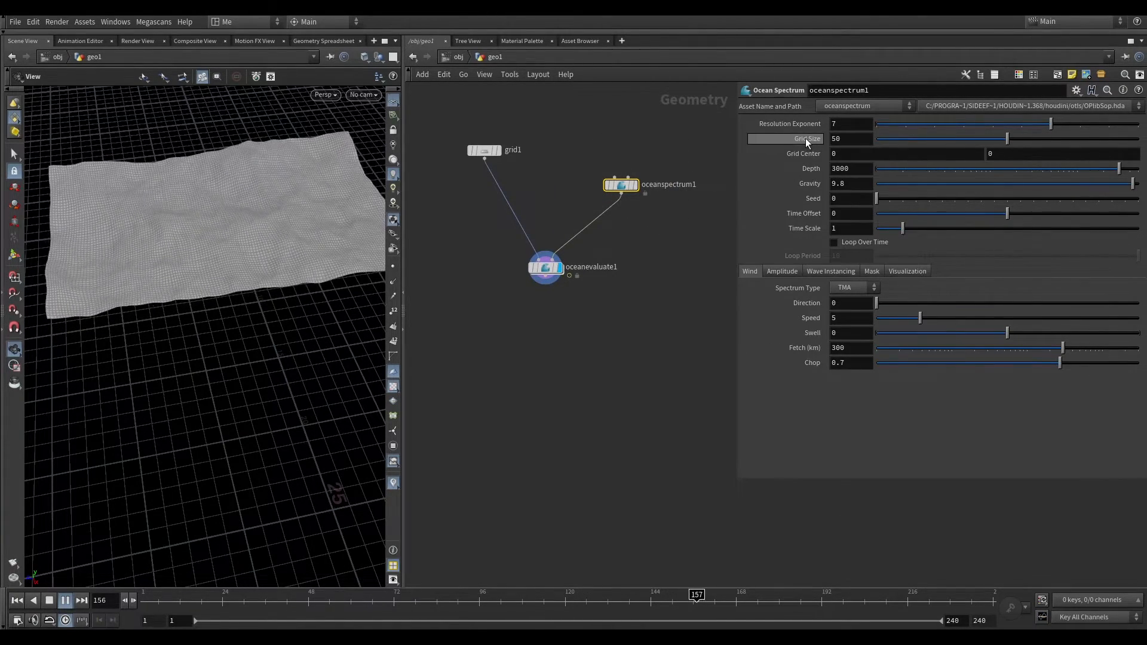
left_click(68, 602)
Set the Ocean Spectrum's Grid Size to 15.5 and inspect the waves up close.
scroll(243, 340, "down", 5)
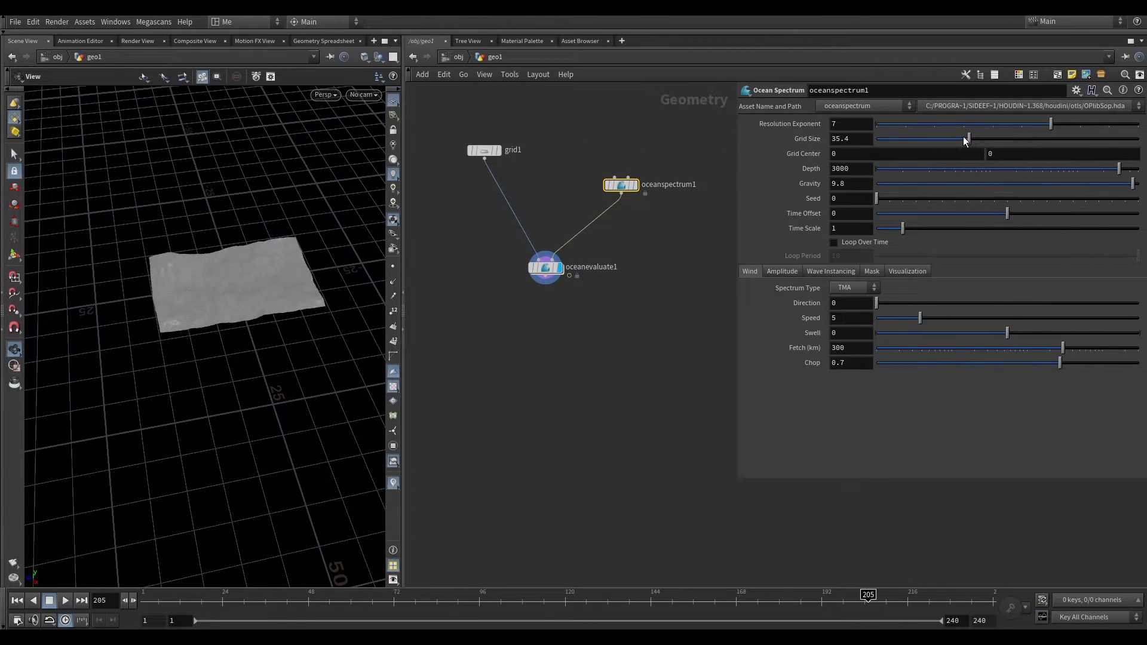
left_click_drag(918, 142, 919, 142)
scroll(172, 304, "up", 5)
left_click_drag(171, 305, 158, 258)
scroll(173, 270, "up", 3)
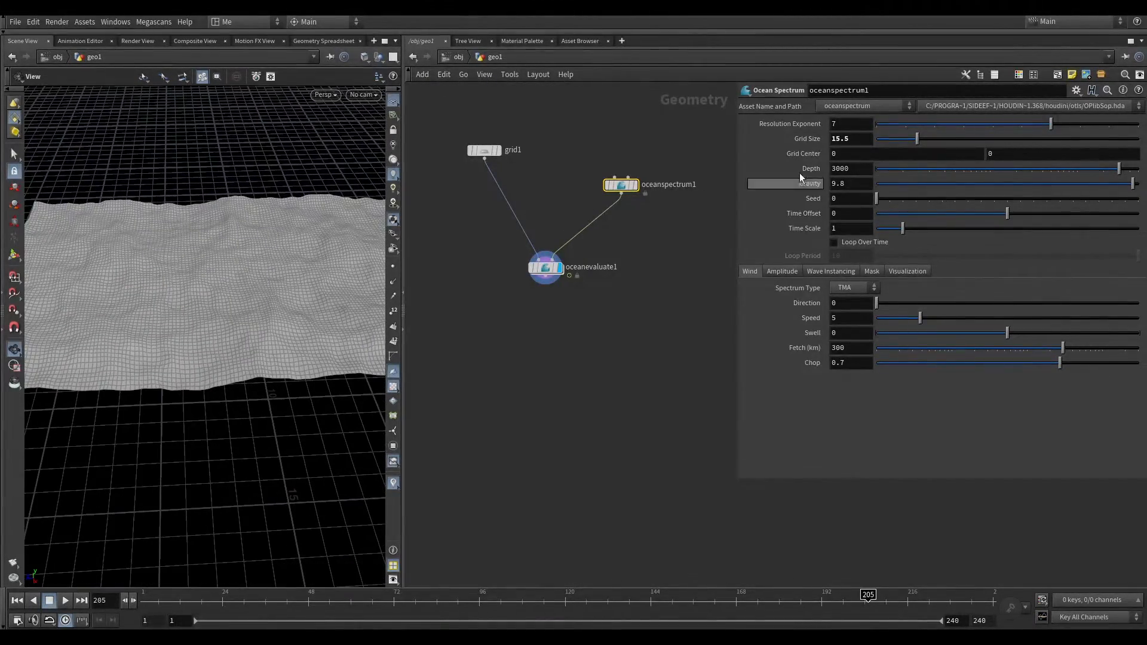
Set the Ocean Spectrum's Grid Size to 21.2 and play back the waves.
left_click_drag(914, 141, 932, 142)
scroll(281, 274, "down", 5)
left_click_drag(281, 274, 278, 288)
left_click(65, 600)
left_click_drag(210, 351, 228, 305)
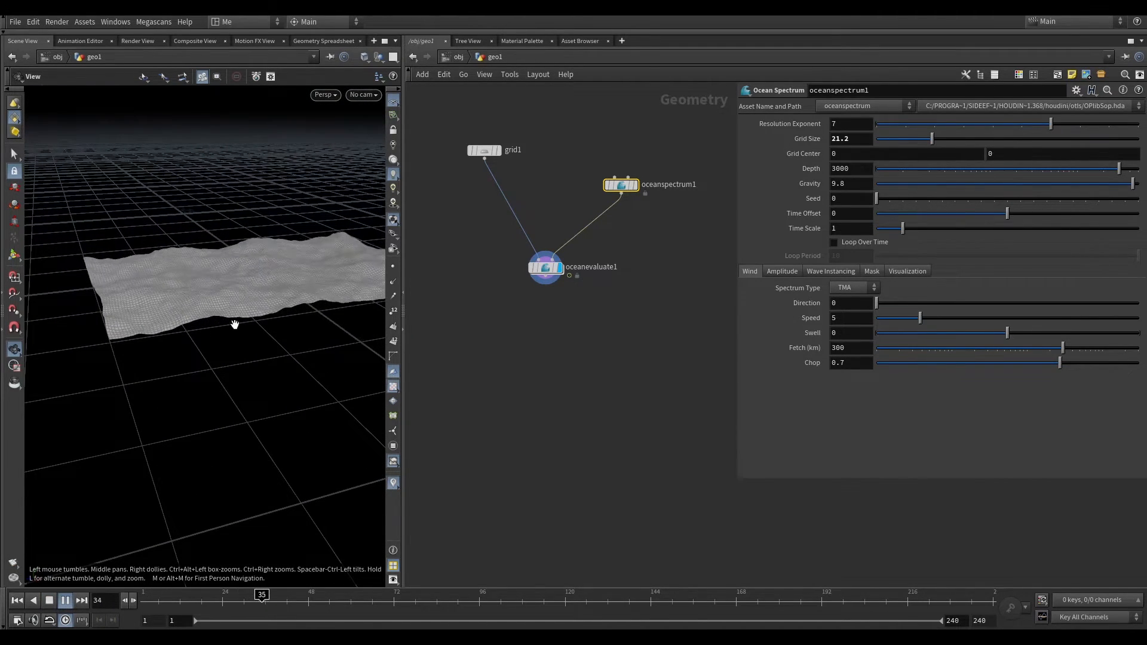
Set the Ocean Spectrum's wind Direction to 67.4 and wind Speed to 2.67.
left_click(943, 300)
left_click_drag(260, 239, 306, 255)
left_click_drag(943, 301, 926, 301)
mouse_move(224, 272)
left_mouse_down()
mouse_move(238, 299)
mouse_move(228, 269)
left_mouse_up()
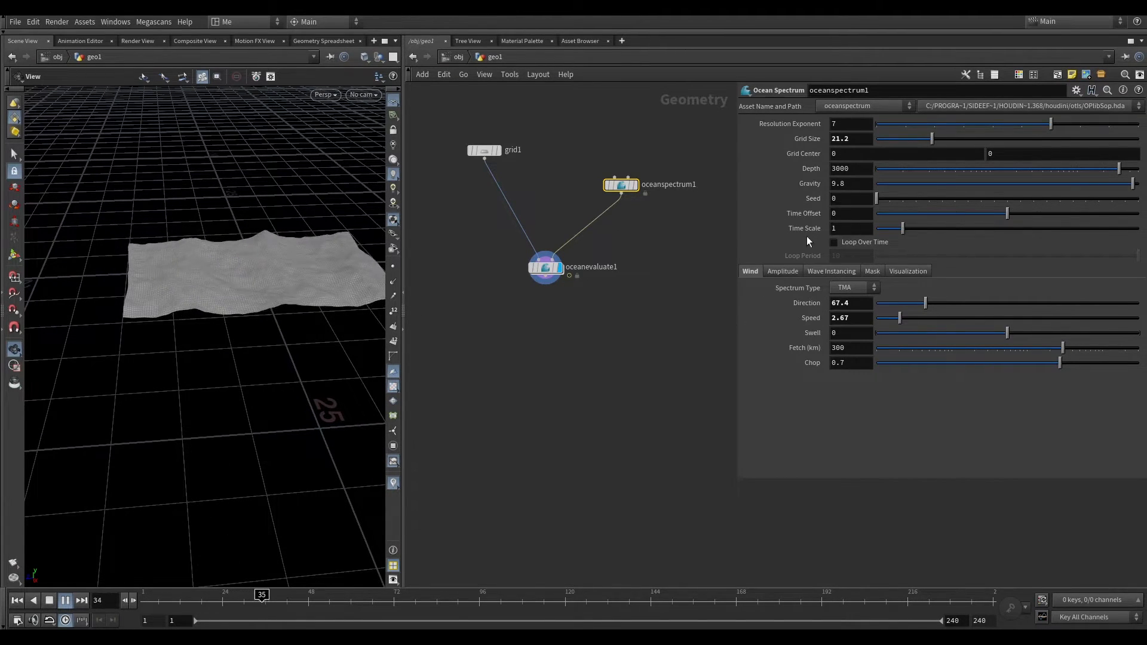
Set the Ocean Spectrum's Time Scale to 0.5 and replay the animation from near its start.
type("0.5")
key("Return")
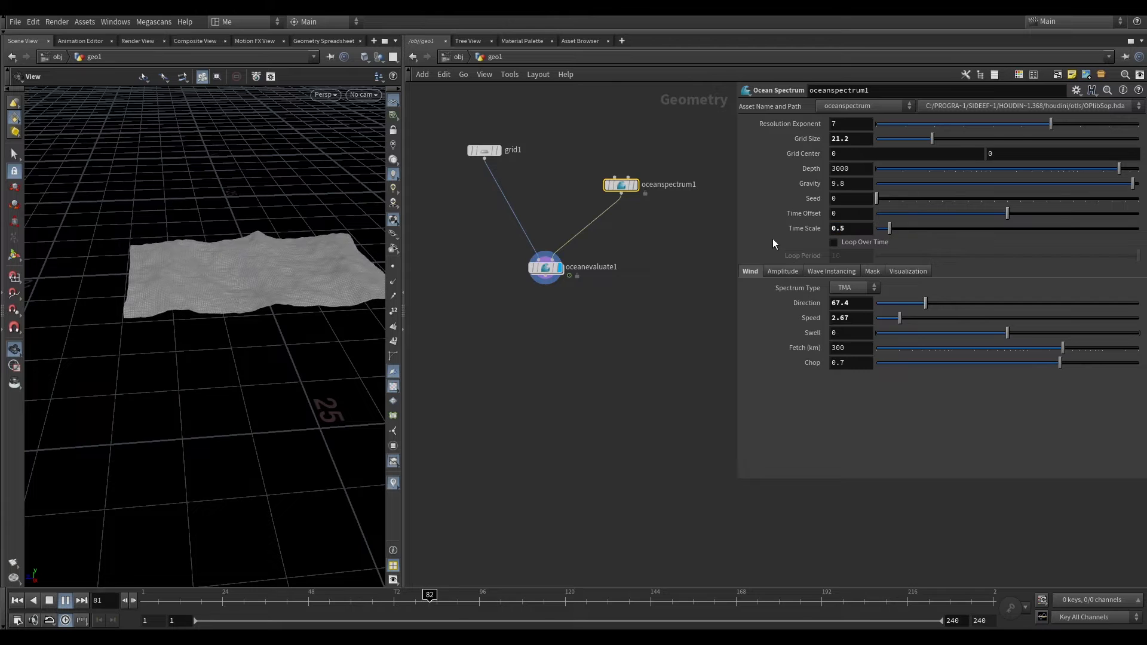
left_click_drag(265, 604, 167, 606)
left_click(63, 601)
left_click_drag(205, 361, 297, 261)
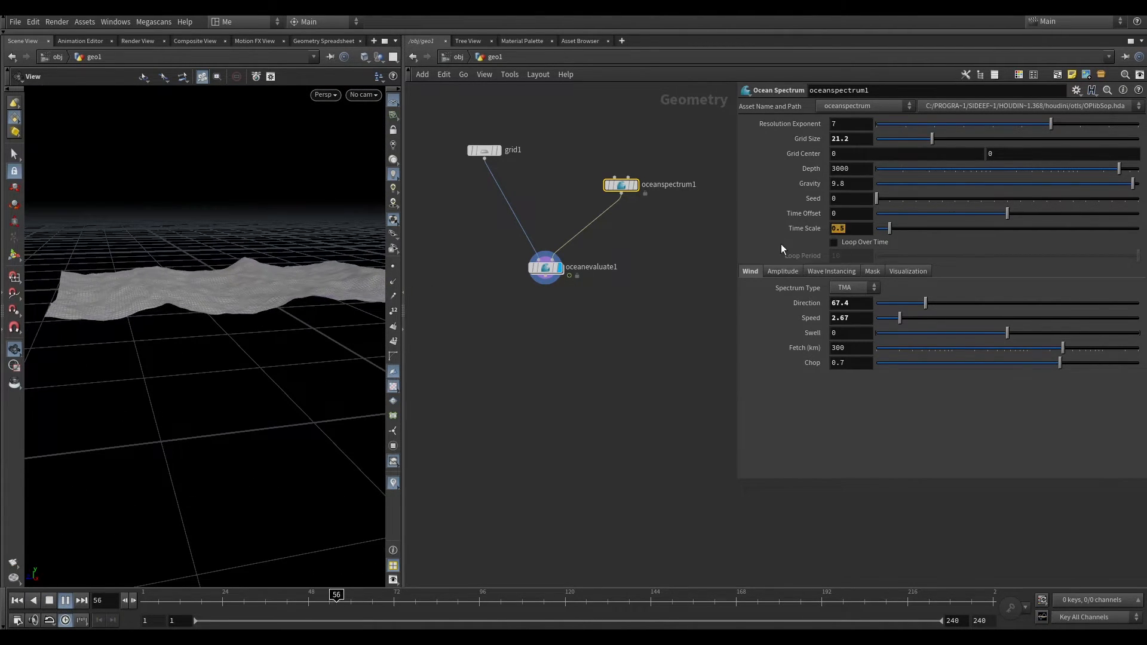
Set the Ocean Spectrum's Time Scale to 0.7 and check the wave motion.
type("0.7")
key("Return")
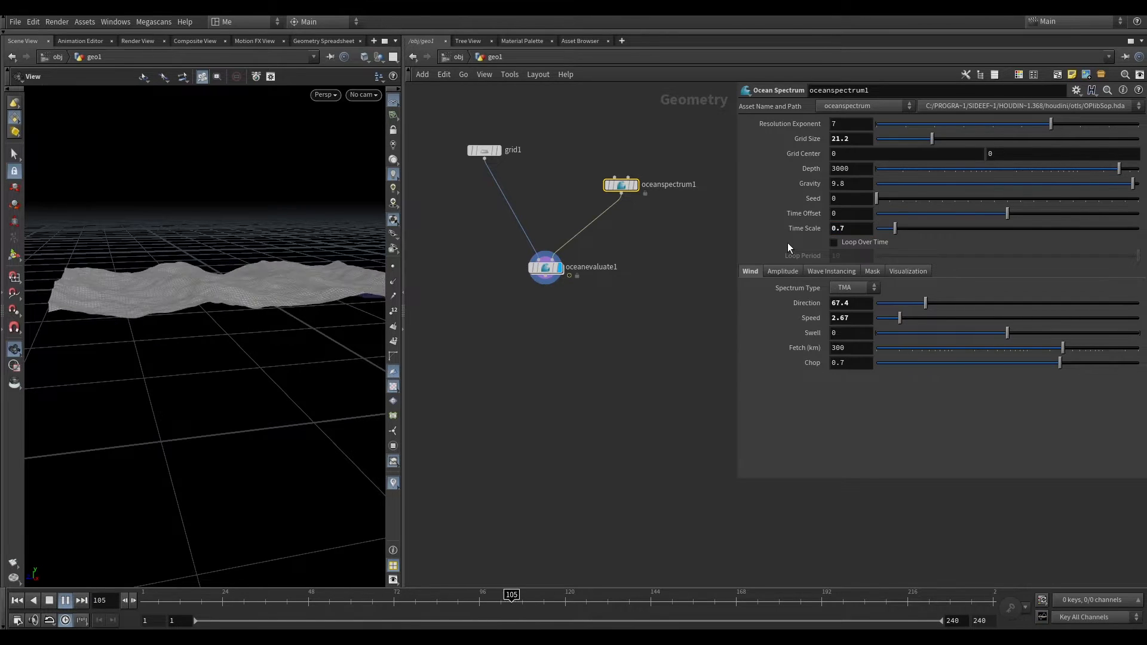
left_click_drag(282, 292, 252, 311)
Set the Ocean Spectrum's amplitude Scale to 1.83.
left_click(793, 273)
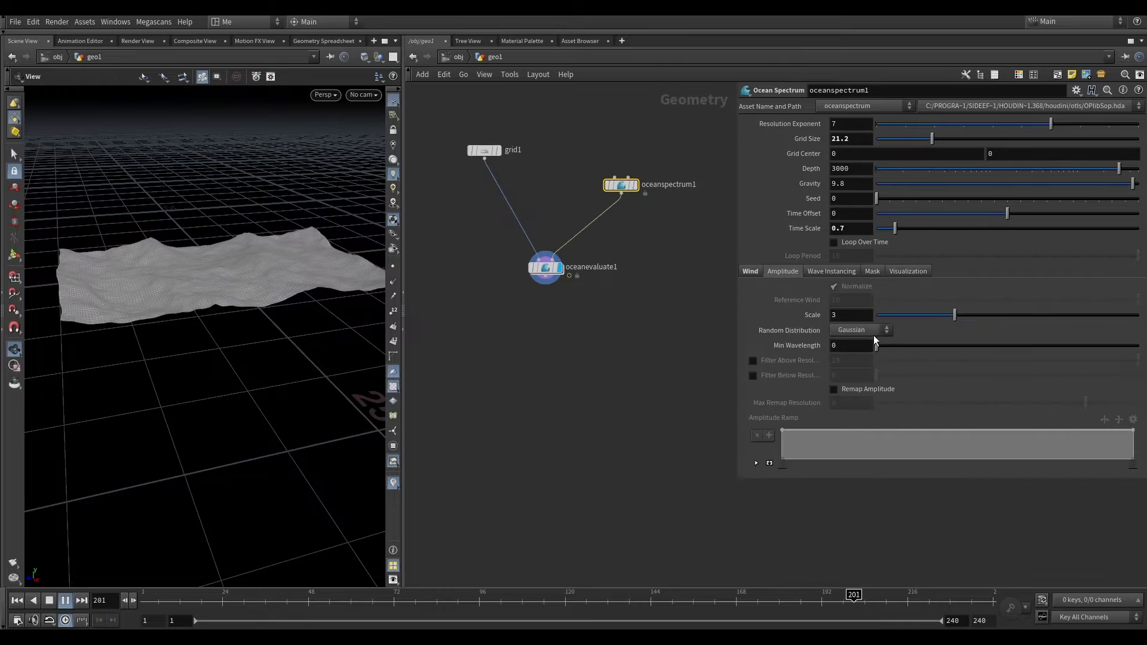
left_click_drag(923, 315, 924, 316)
left_click_drag(257, 251, 183, 275)
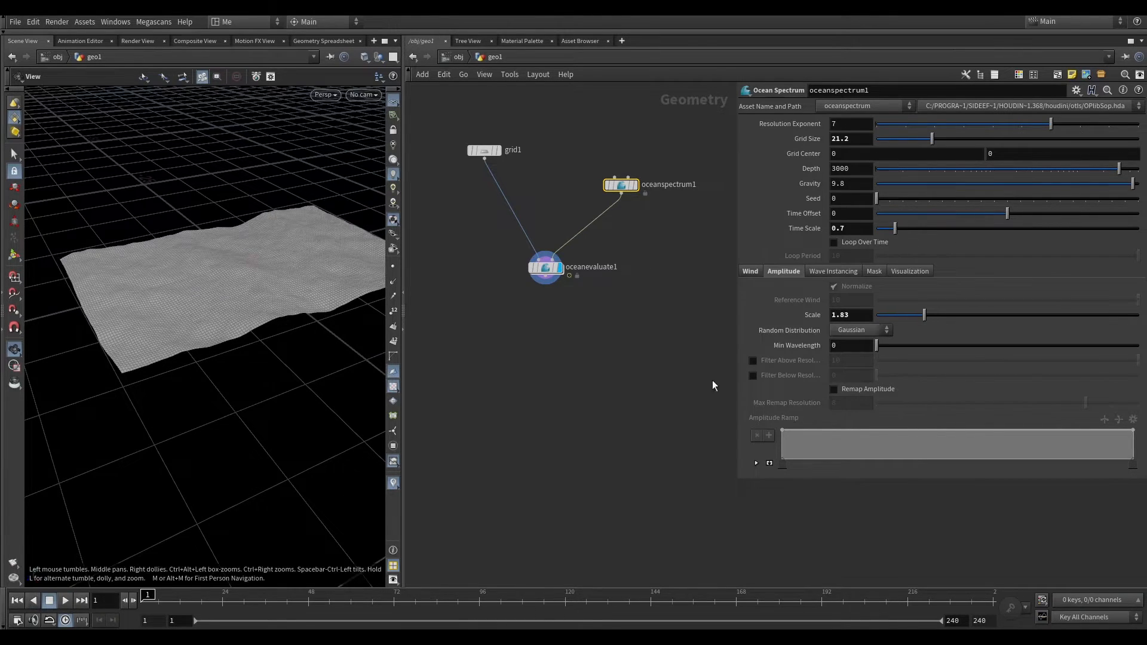
Try Cusp Attribute with Visualize Cusp on the Ocean Evaluate node, and turn Cusp Attribute back off.
left_click(546, 268)
left_click(795, 246)
left_click(764, 245)
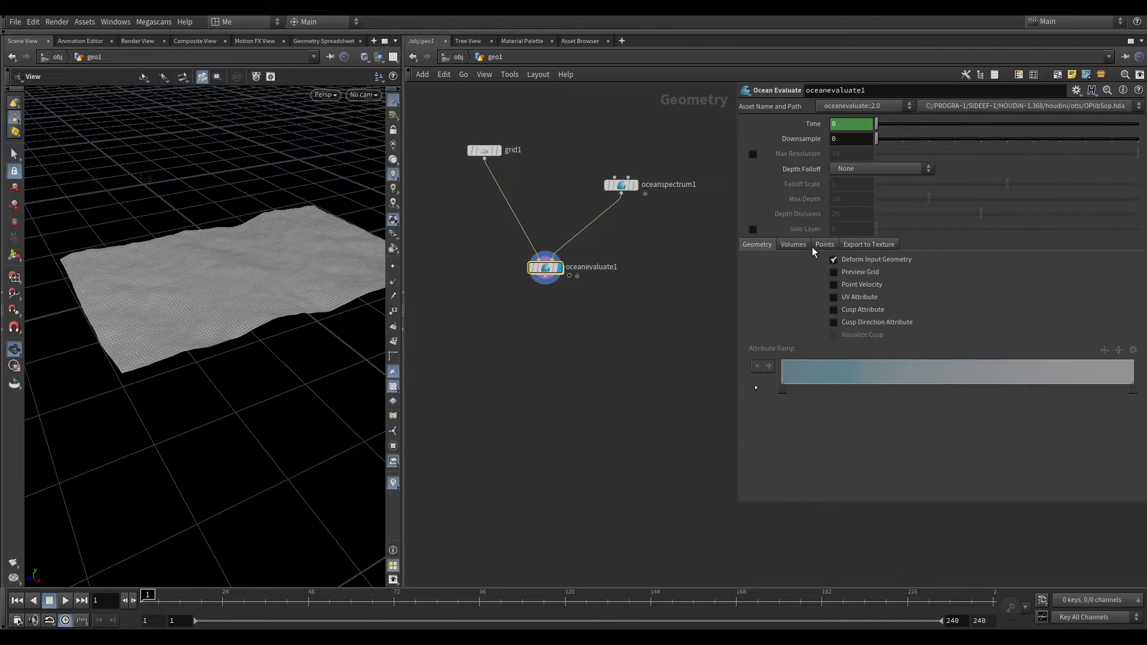
left_click(834, 335)
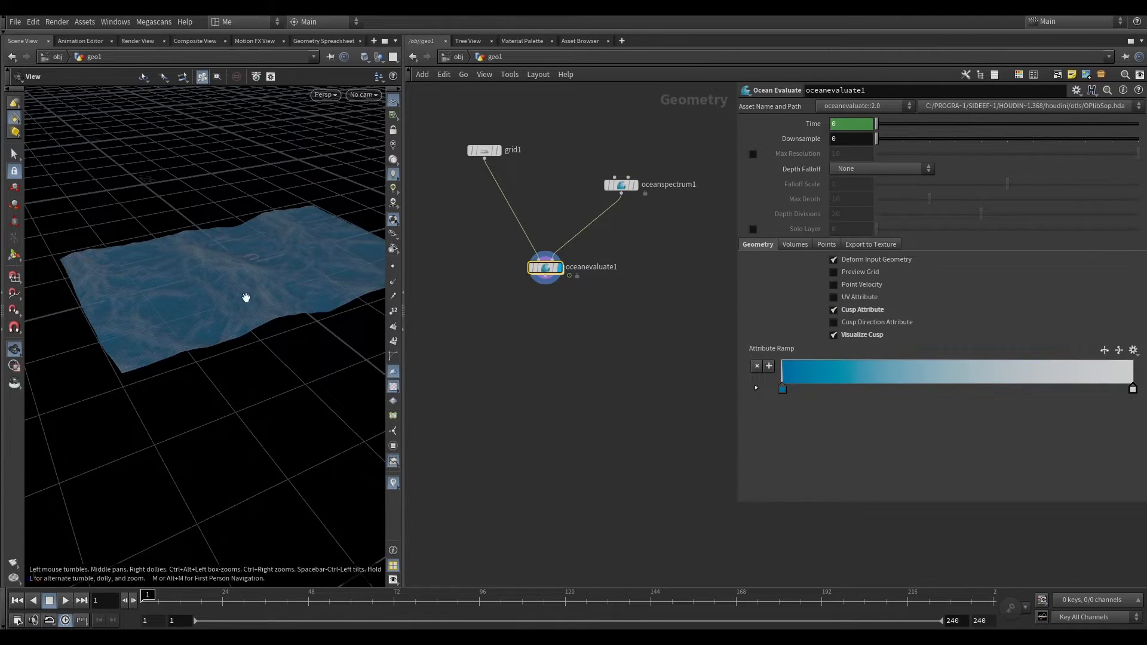
left_click_drag(256, 300, 222, 285)
mouse_move(150, 596)
left_mouse_down()
mouse_move(393, 596)
mouse_move(143, 597)
left_mouse_up()
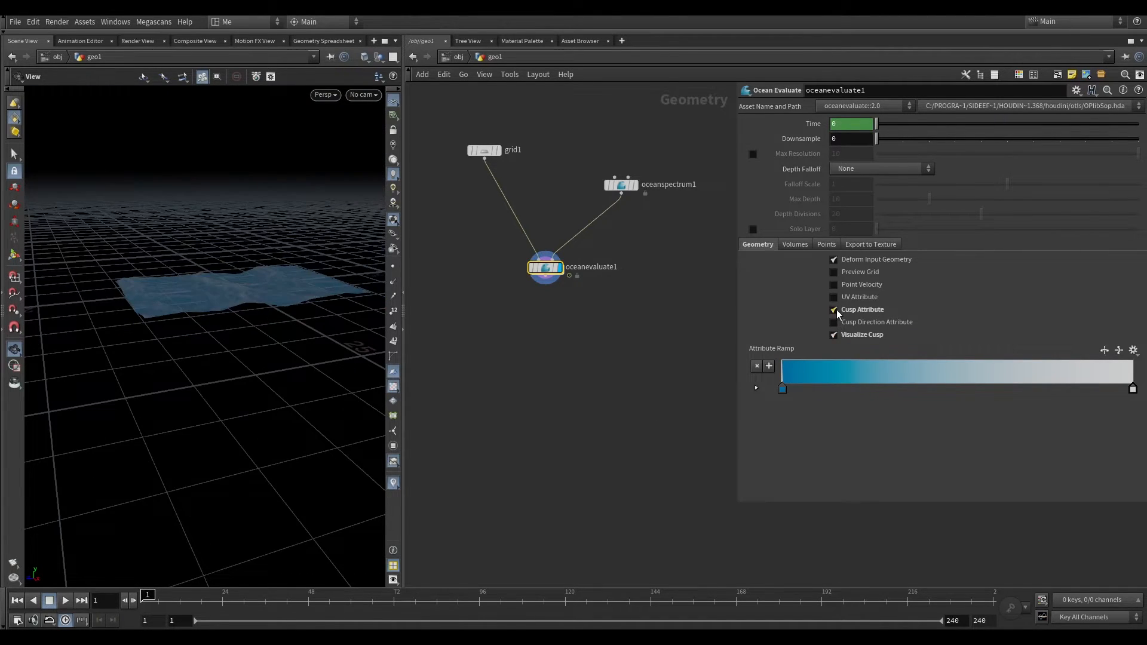
left_click(834, 310)
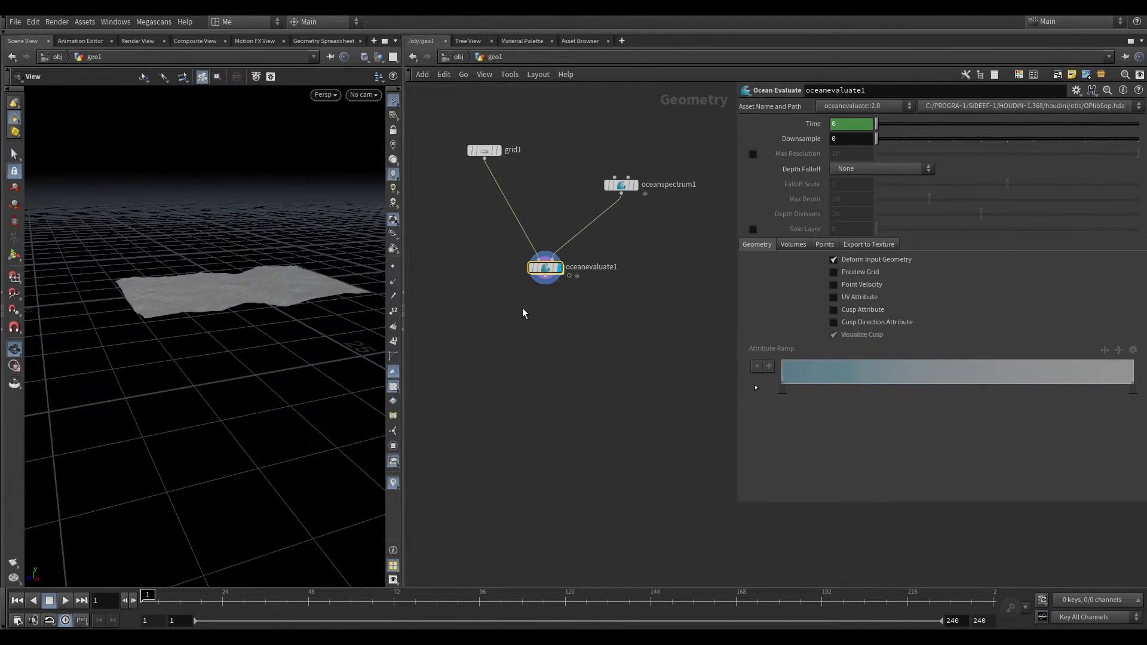
scroll(252, 276, "up", 4)
left_click_drag(254, 277, 186, 330)
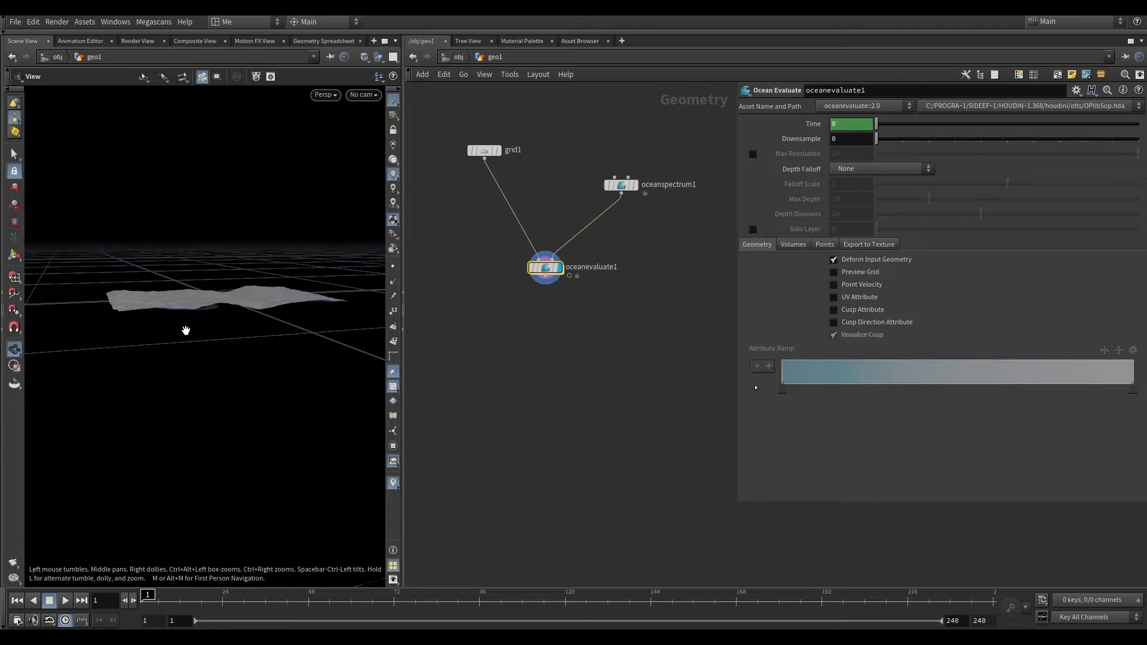
Add a Point Velocity node directly after the Ocean Evaluate node.
middle_click_drag(529, 293, 552, 284)
key("Tab")
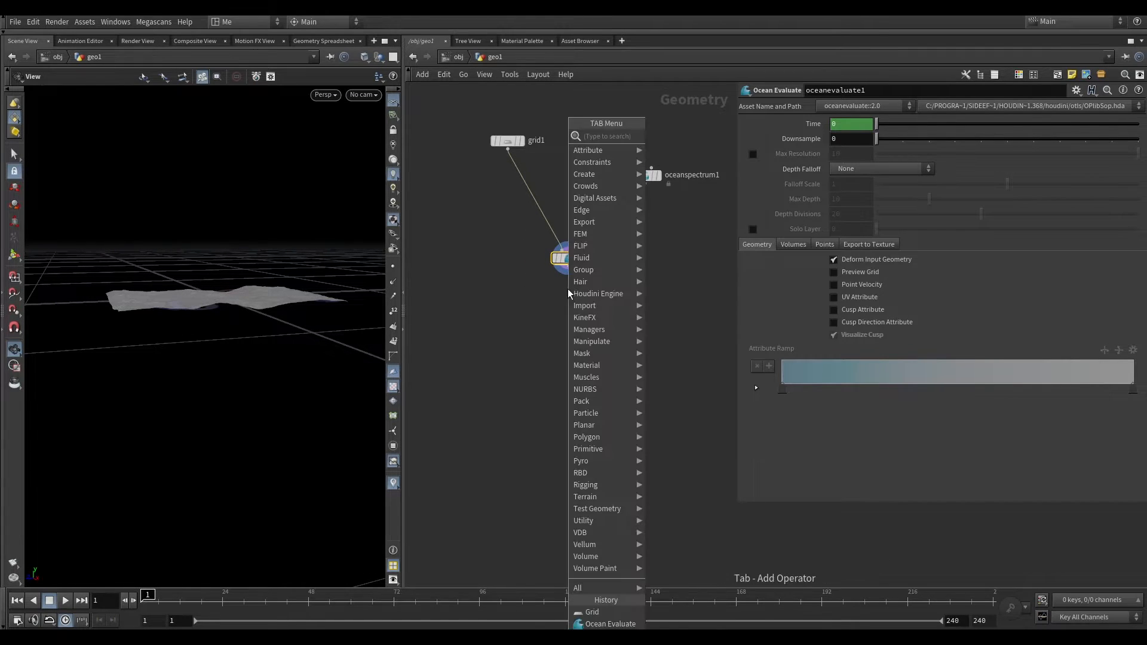
mouse_move(572, 288)
type("velo")
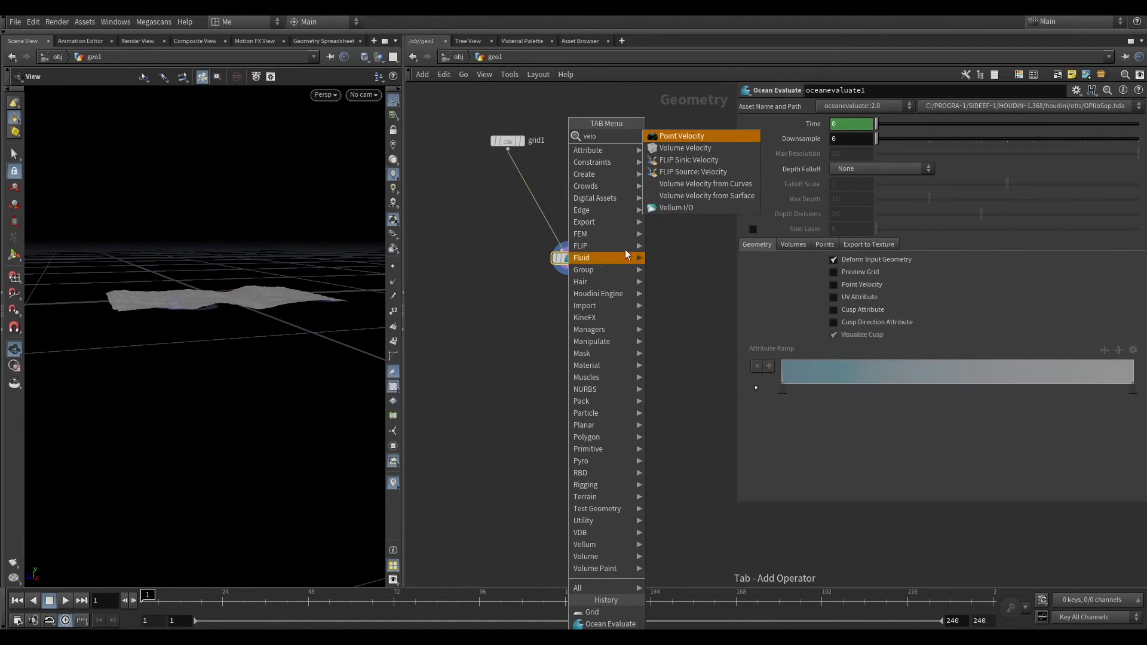
left_click(694, 136)
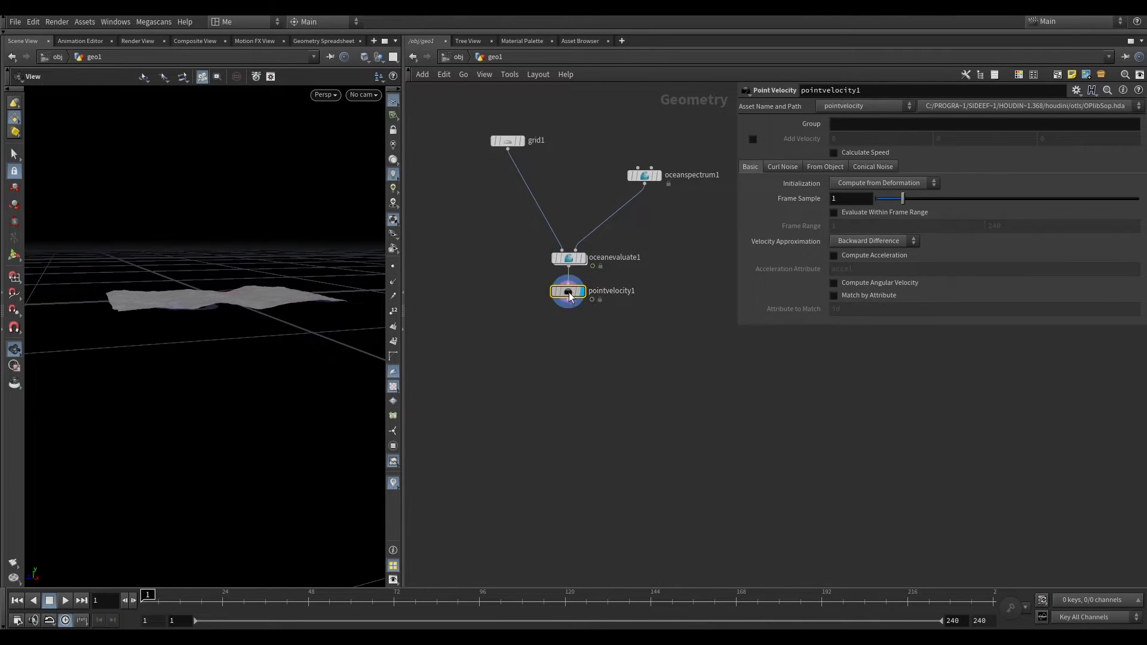
Change the Point Velocity Initialization to Set to Value with a Y default value of -2.
left_click(866, 186)
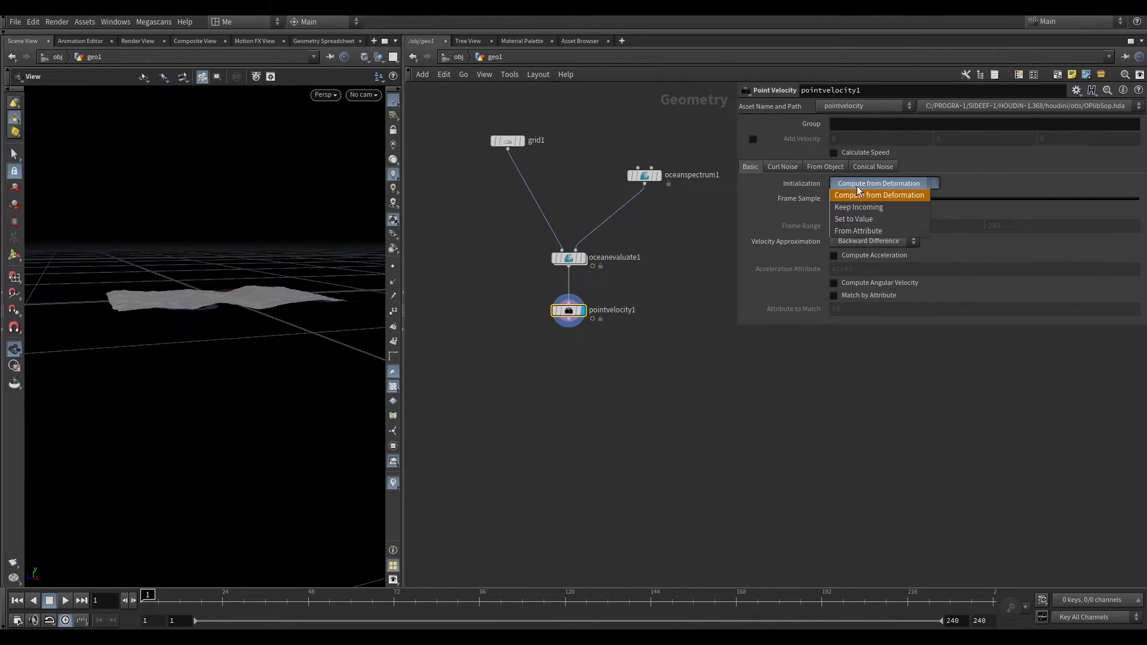
left_click(862, 220)
left_click(956, 203)
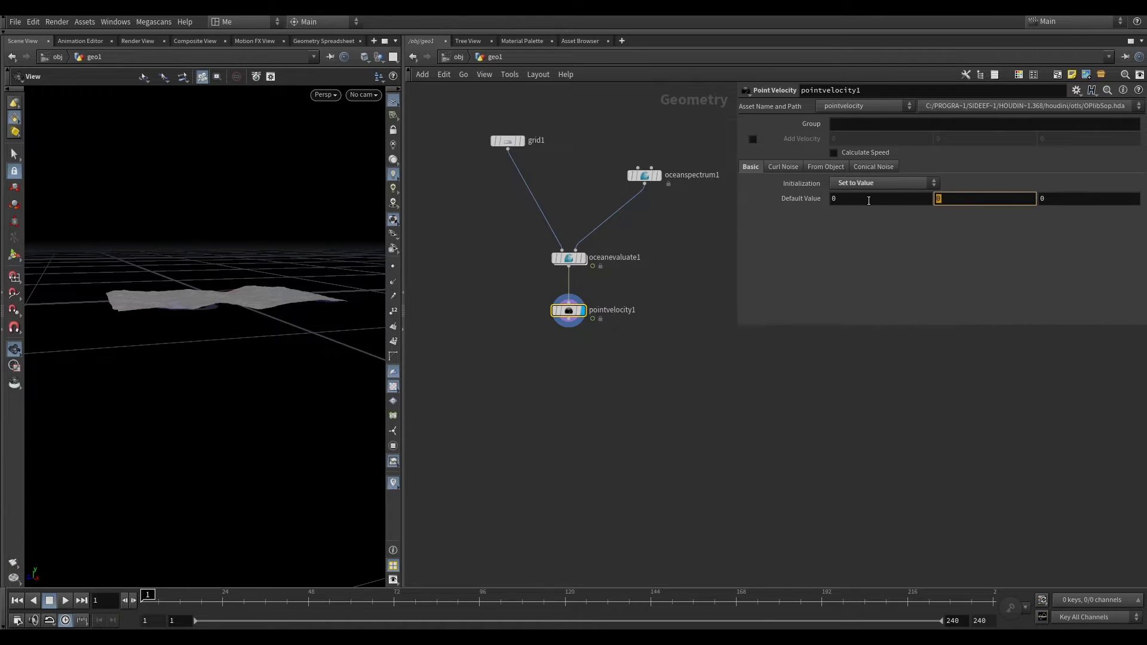
left_click_drag(946, 199, 867, 218)
type("-2")
key("Return")
Visualize the v attribute of the Point Velocity node and set its Y default value to -5.
left_click(549, 310)
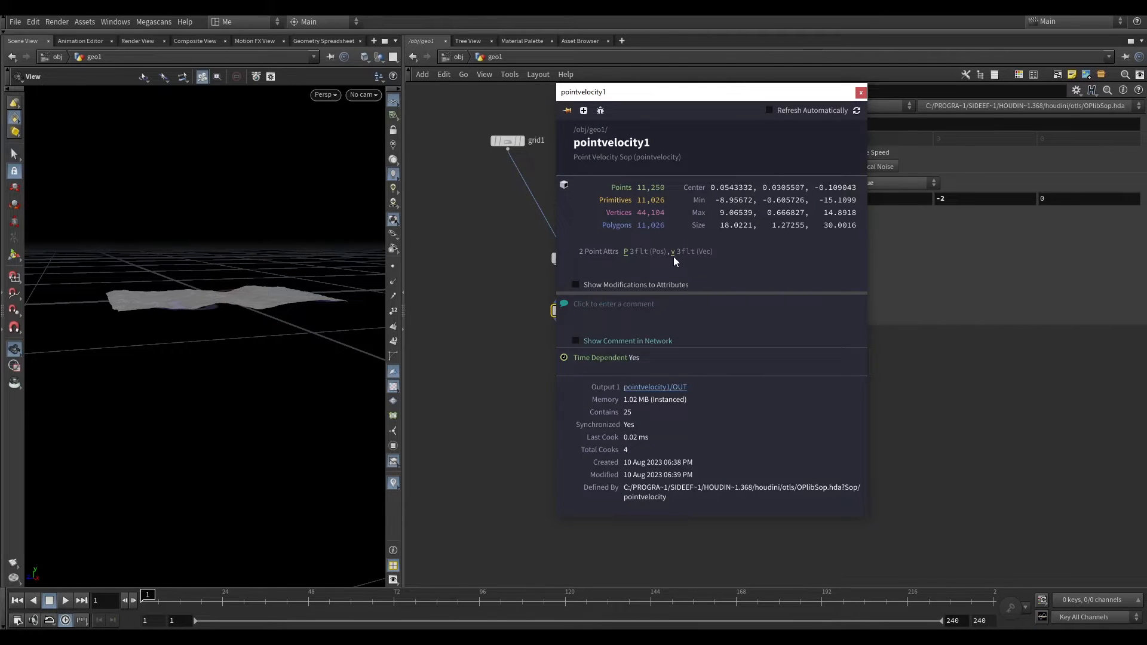
mouse_move(681, 251)
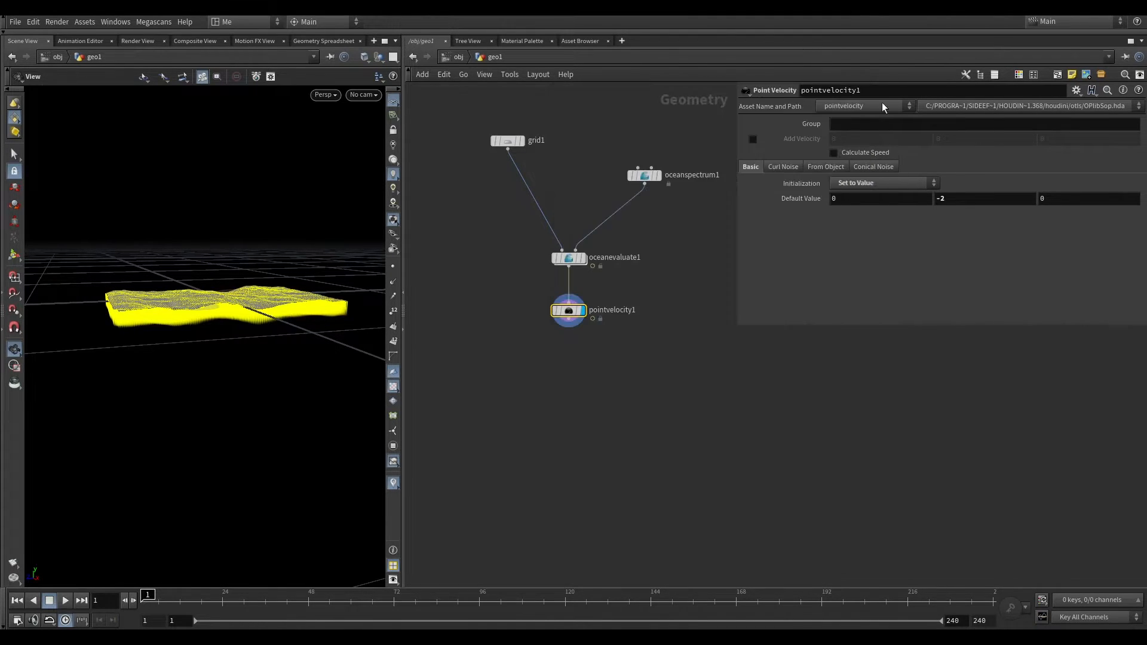
double_click(968, 197)
type("-5")
key("Return")
left_click(645, 300)
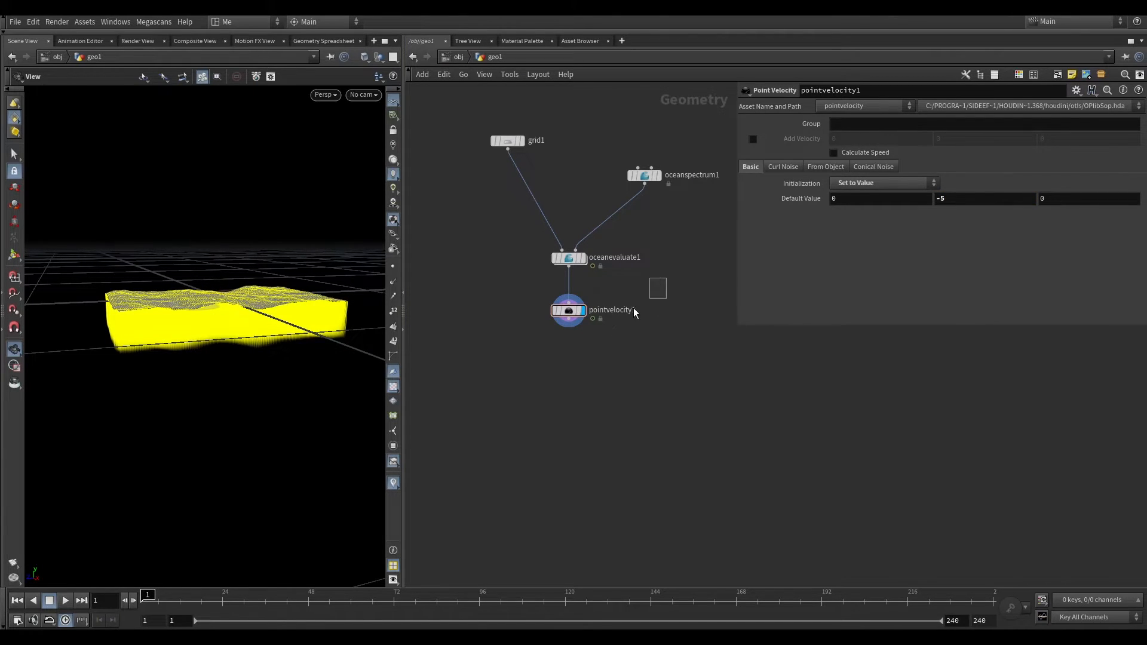
Add Curl Noise to the point velocity with Scale 1.51 and Pulse Duration 0.48, and play the animation to check it.
left_click(784, 167)
left_click(835, 181)
left_click_drag(238, 334, 240, 374)
left_click_drag(895, 206, 933, 222)
left_click(889, 222)
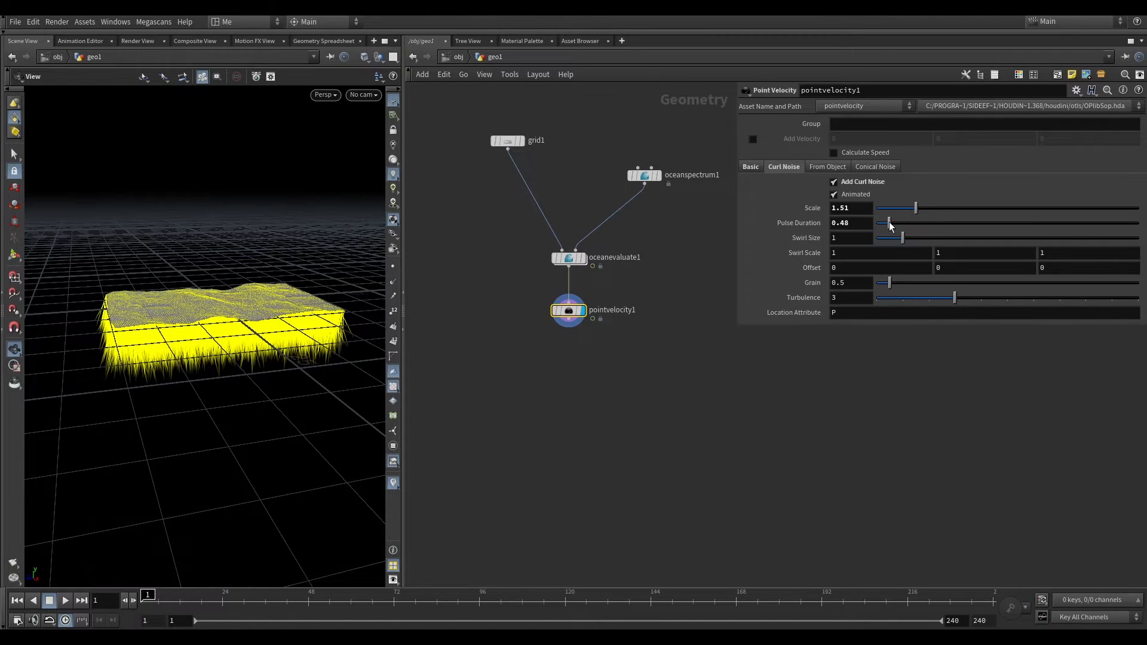
left_click(64, 604)
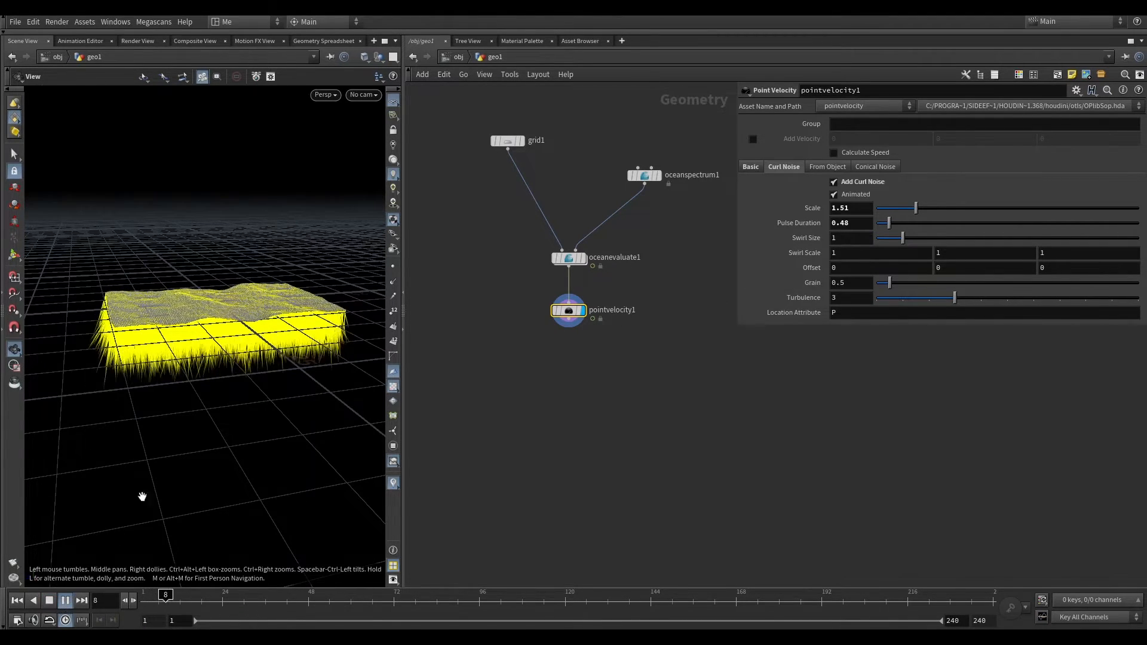
left_click_drag(133, 517, 181, 417)
scroll(205, 328, "up", 3)
scroll(256, 351, "down", 2)
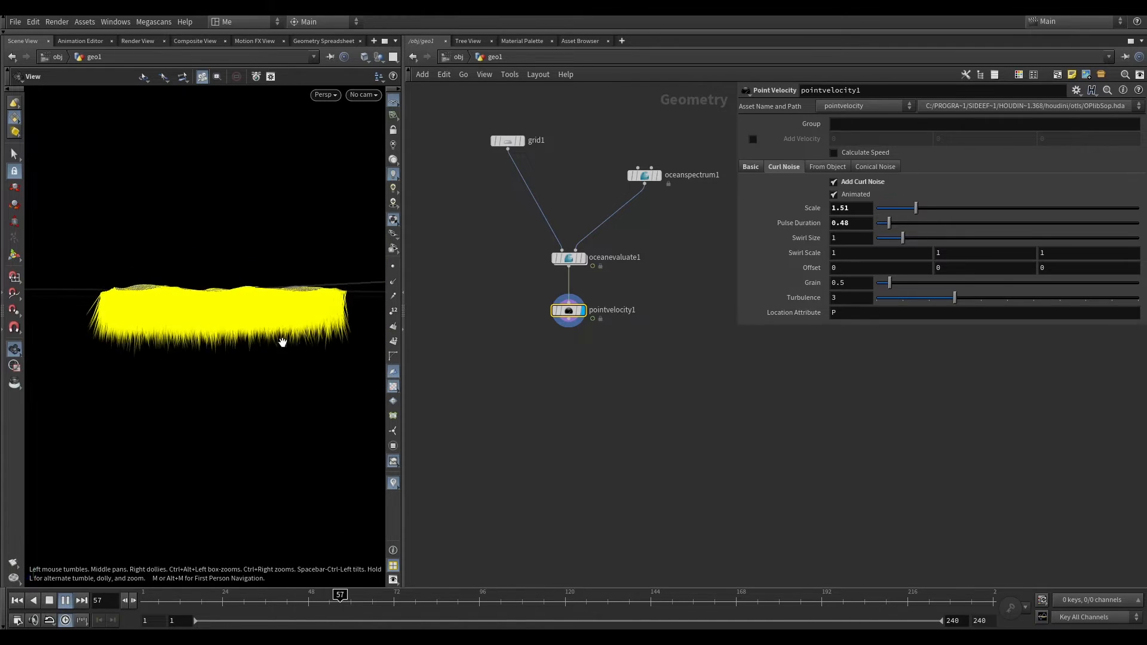
left_click_drag(251, 351, 216, 371)
left_click(17, 601)
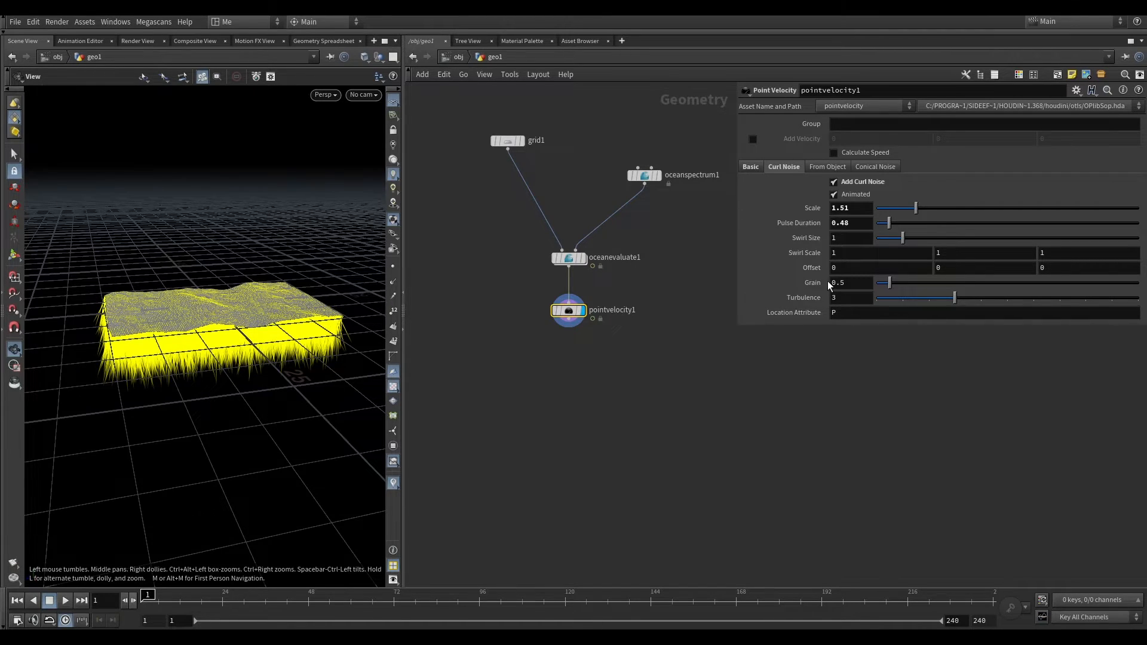
Set the curl noise Pulse Duration to 6.16 and replay the animation from the first frame.
left_click_drag(889, 222, 1006, 223)
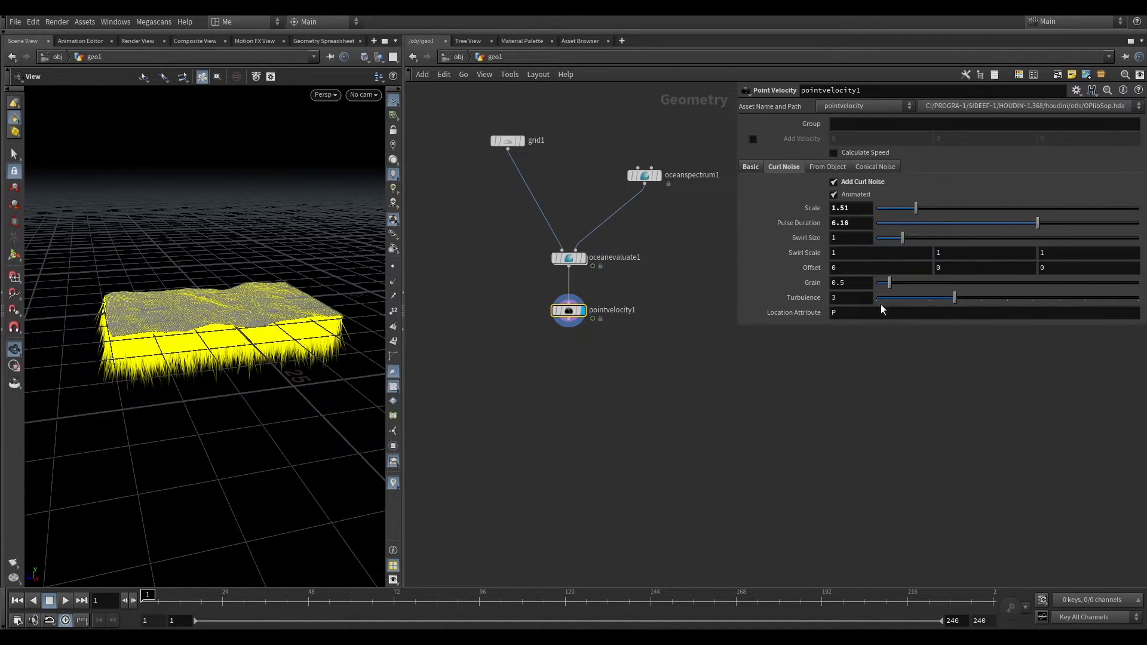
left_click(65, 600)
left_click_drag(173, 472, 255, 382)
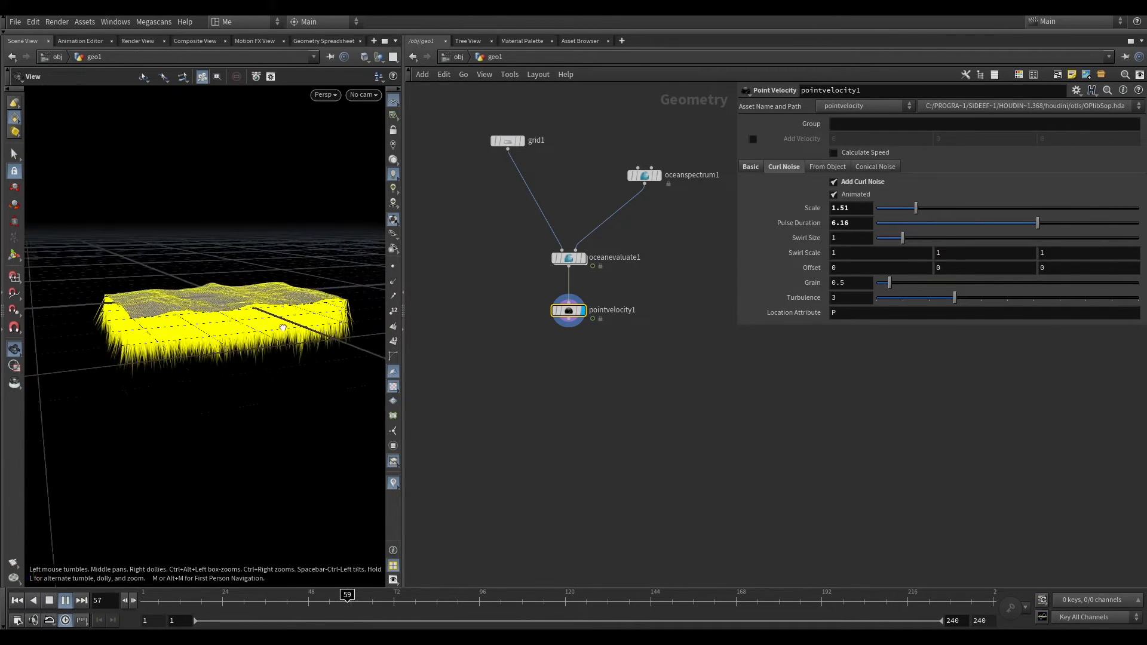
left_click(141, 603)
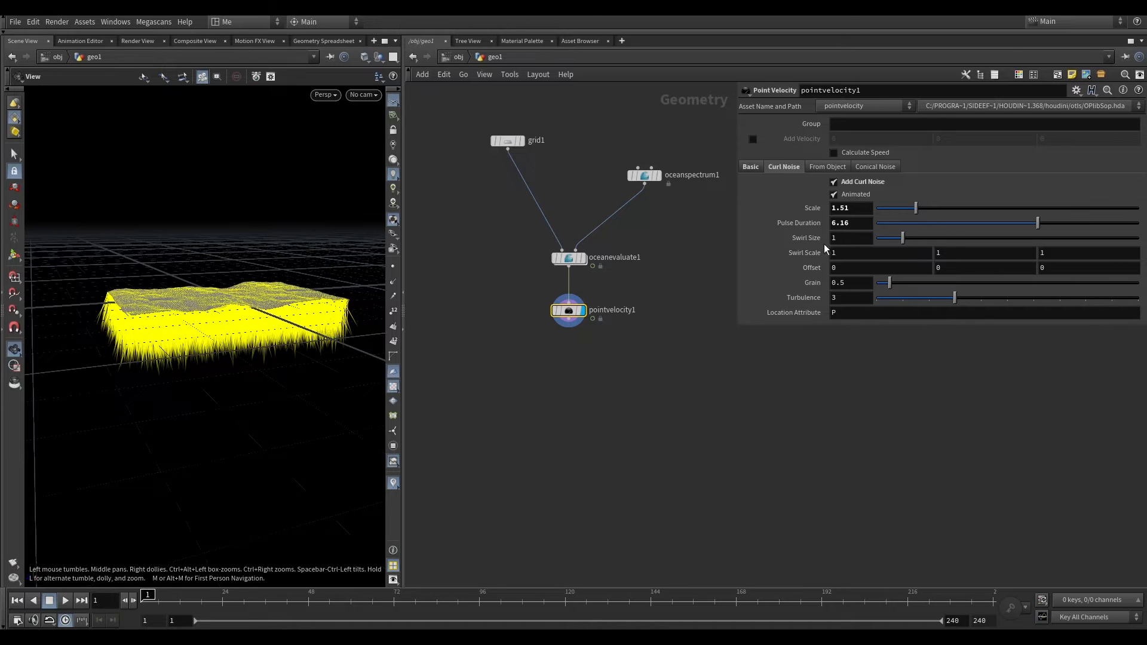
Set the curl noise Swirl Size to 6.53 and check the animated velocity vectors up close.
left_click_drag(906, 238, 959, 242)
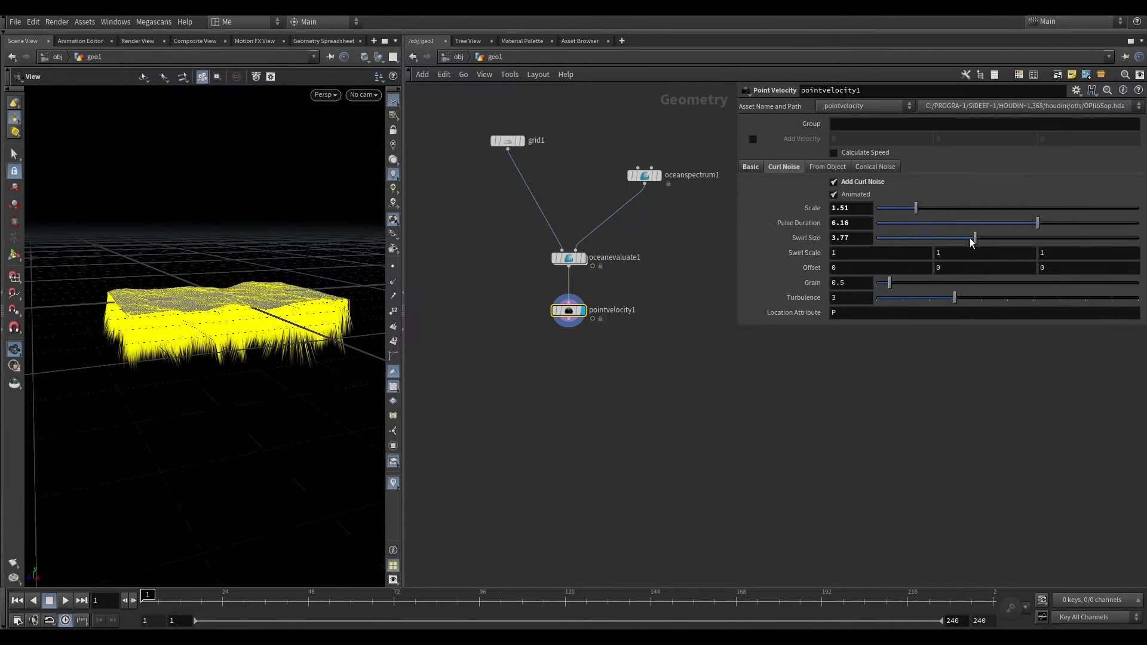
left_click_drag(210, 367, 199, 363)
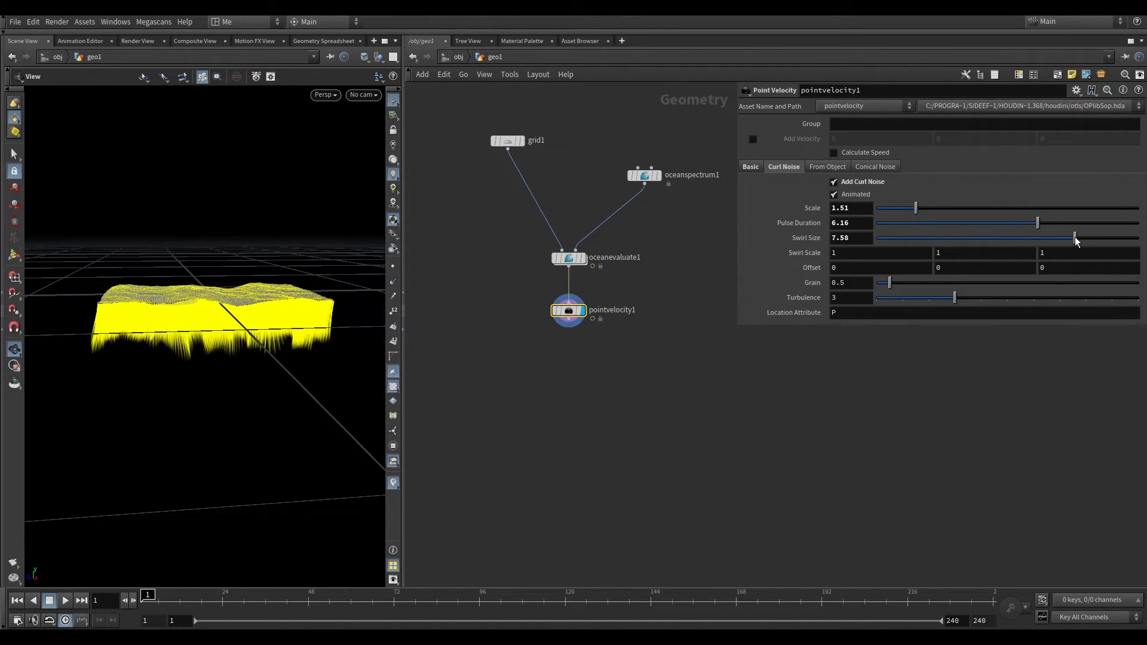
left_click(65, 600)
left_click_drag(227, 402, 263, 402)
scroll(286, 326, "up", 5)
scroll(248, 336, "down", 6)
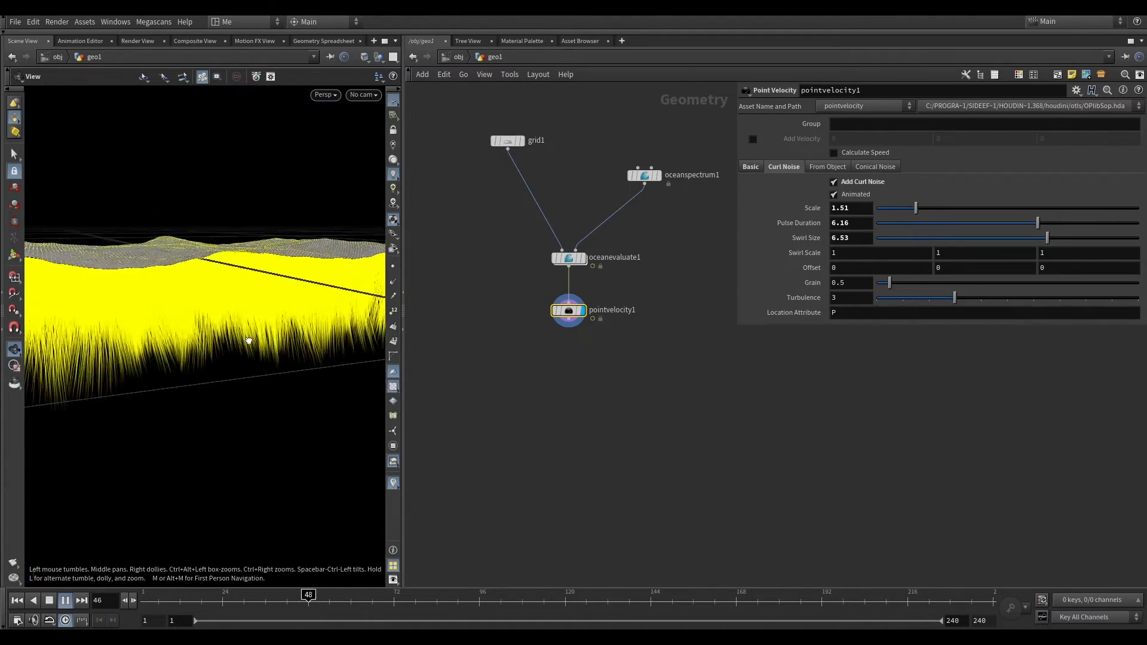
left_click_drag(237, 323, 236, 292)
key("ctrl+Up")
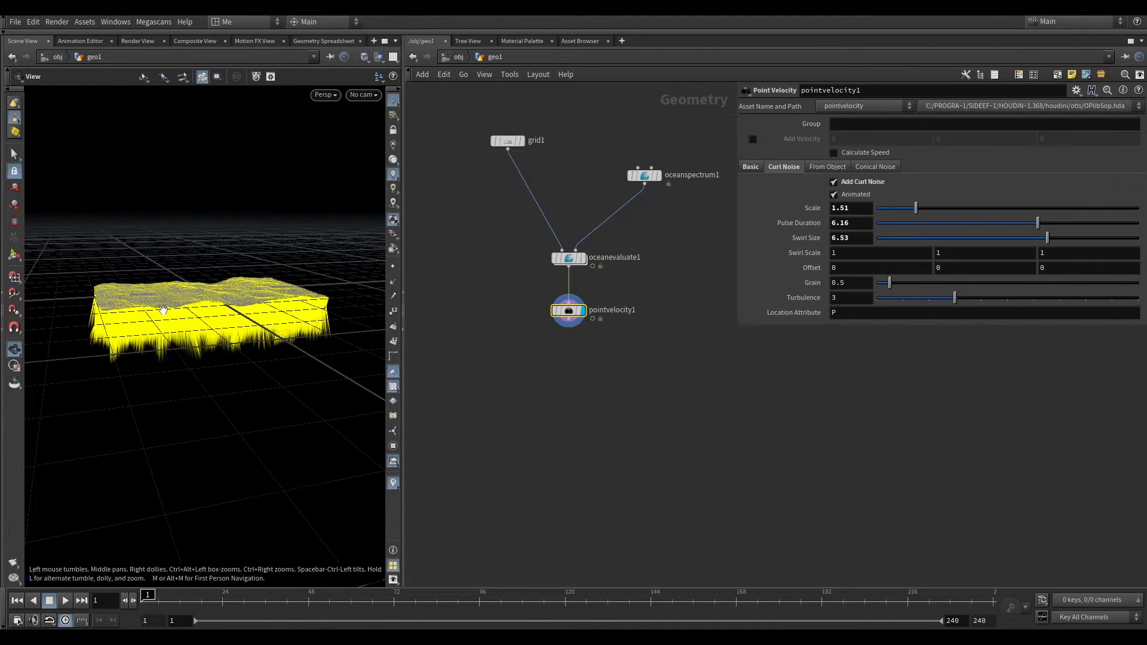
Add an Attribute Wrangle node below the Point Velocity node.
mouse_move(494, 346)
left_mouse_down()
mouse_move(635, 303)
mouse_move(490, 353)
left_mouse_up()
left_click(568, 326)
key("Tab")
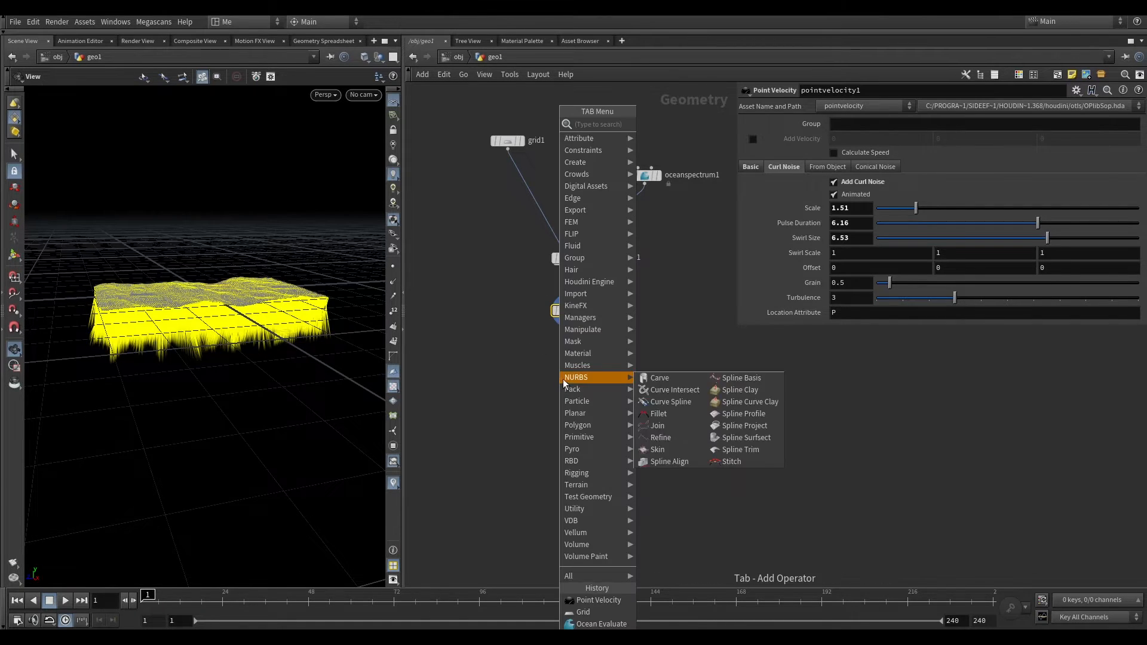
mouse_move(583, 353)
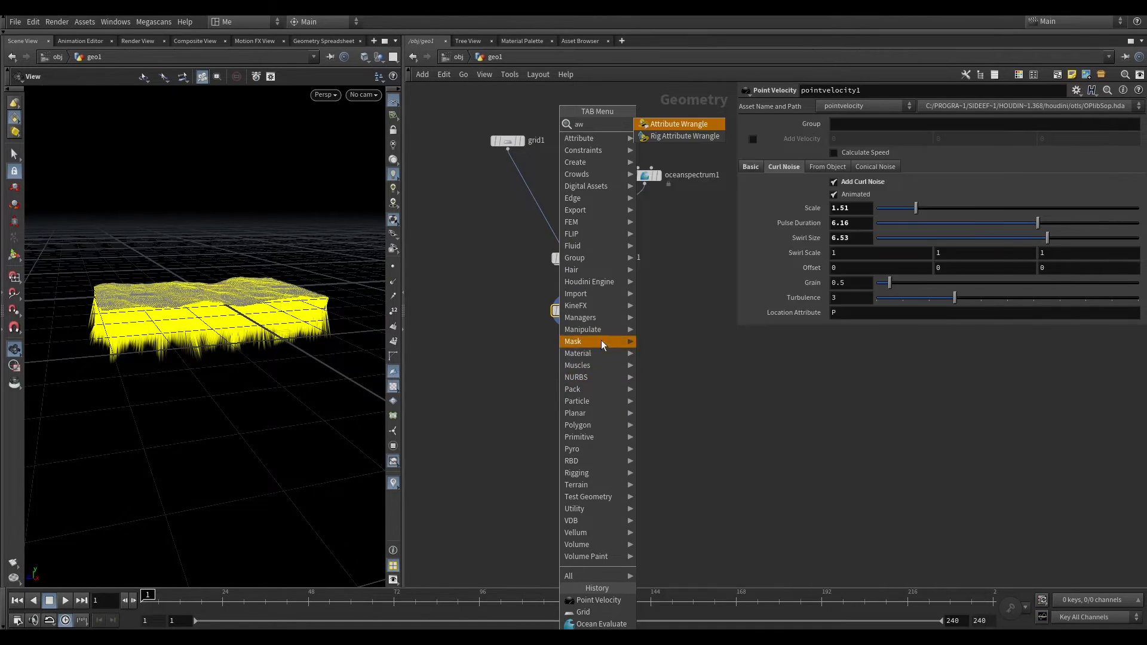
left_click(689, 128)
left_click(574, 383)
left_click_drag(575, 389, 589, 373)
Write the VEX expression @N = @v; in the Attribute Wrangle.
left_click(821, 226)
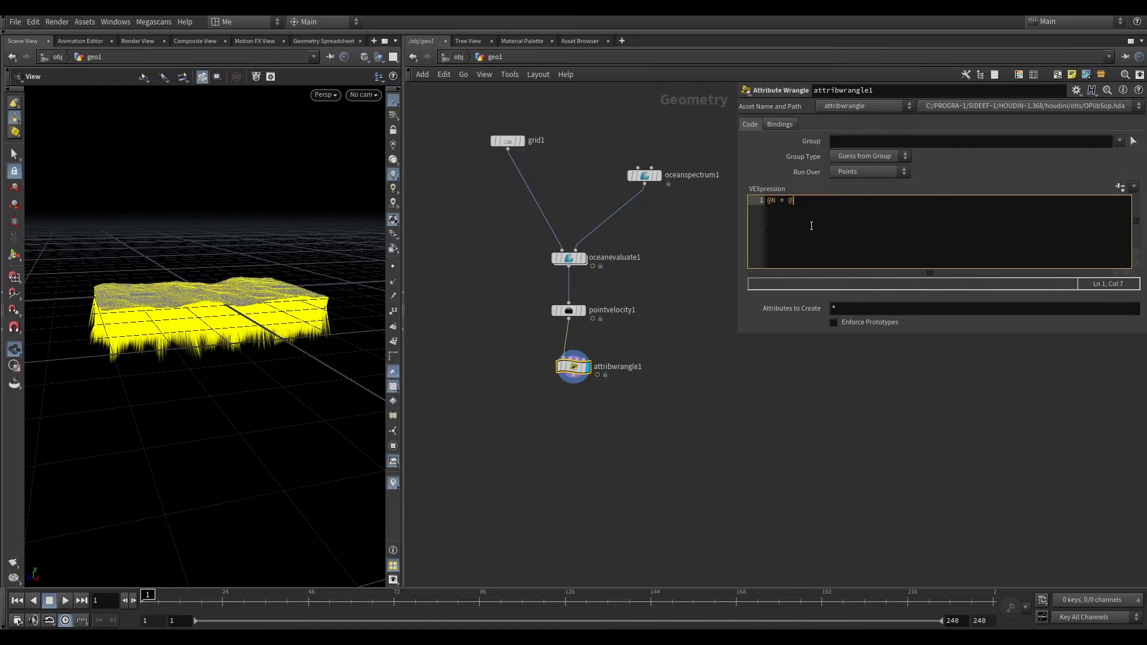
left_click(662, 367)
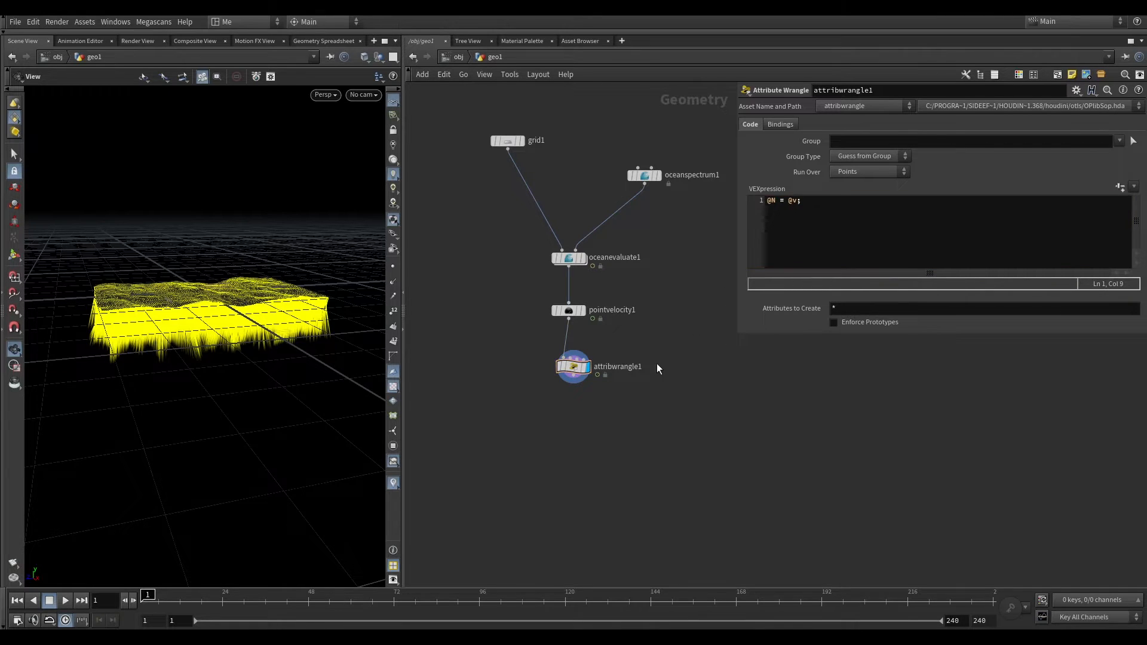
scroll(214, 304, "up", 5)
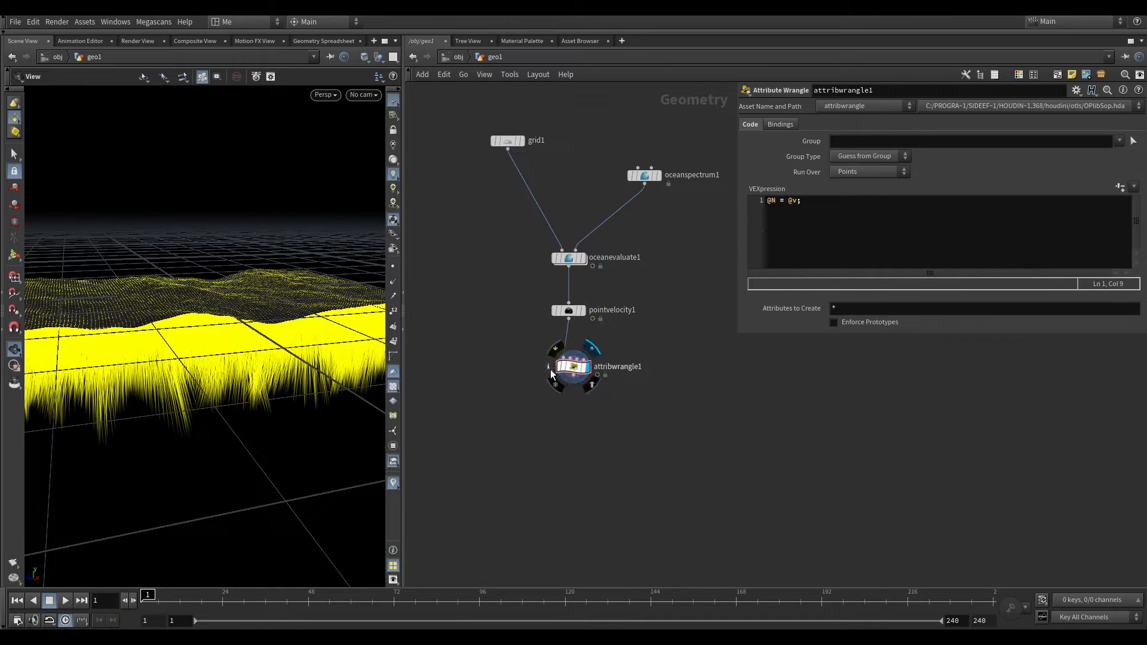
Turn off the v visualization, check the wrangle's N attribute in the viewport, and hide that visualization again.
left_click(550, 369)
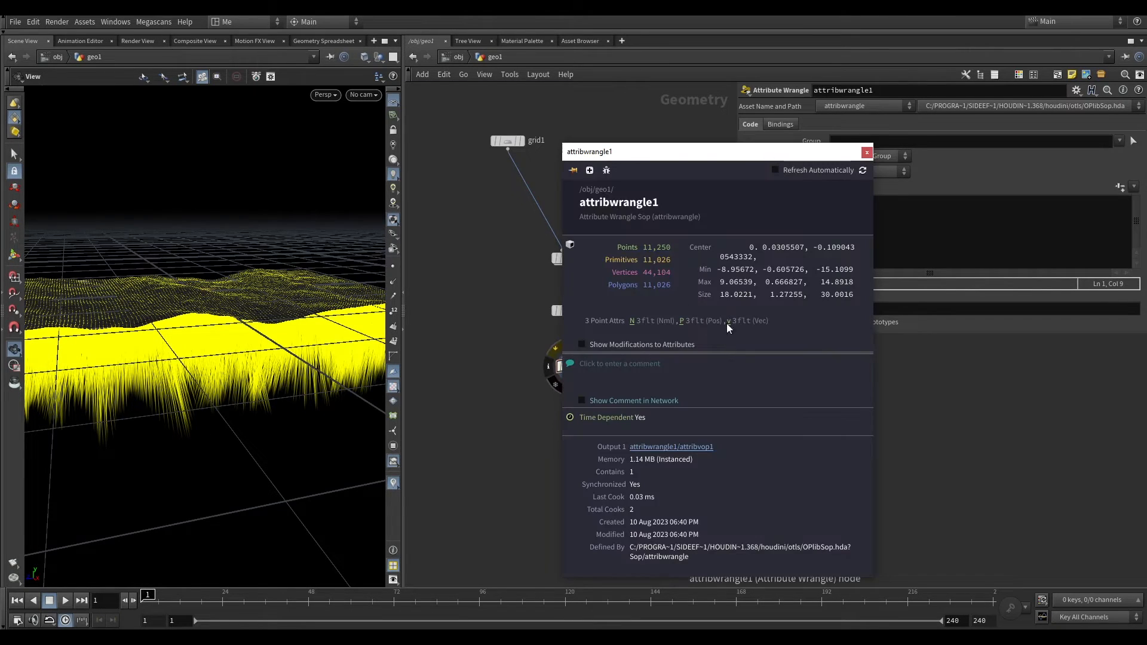
left_click(634, 324)
left_click(631, 323)
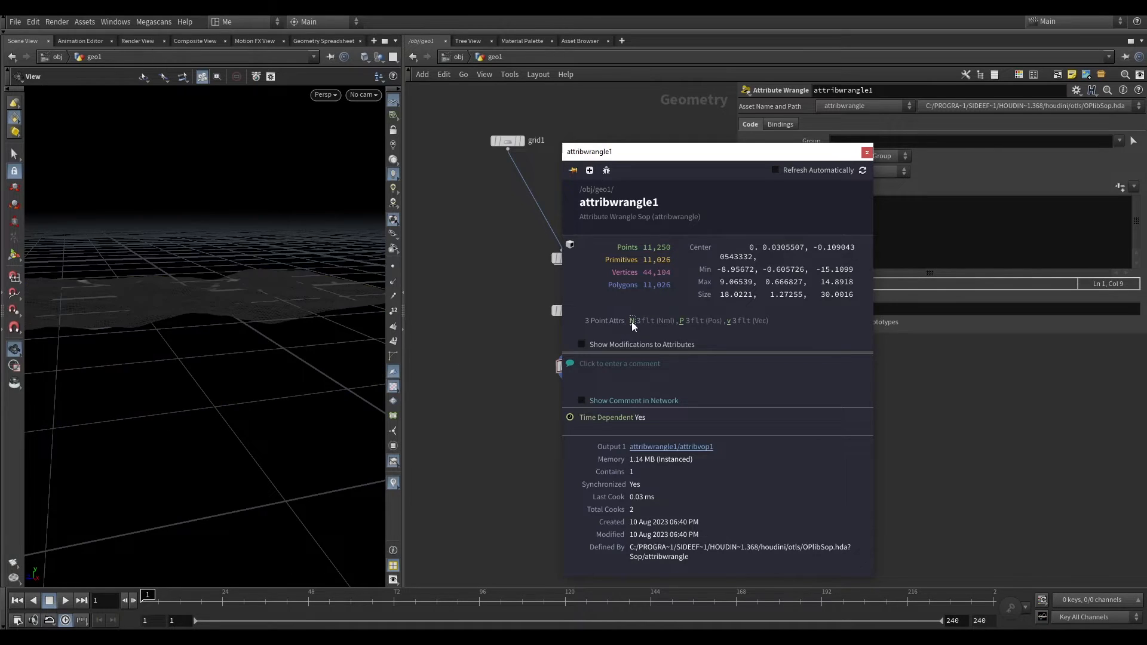
left_click(630, 324)
scroll(209, 423, "down", 5)
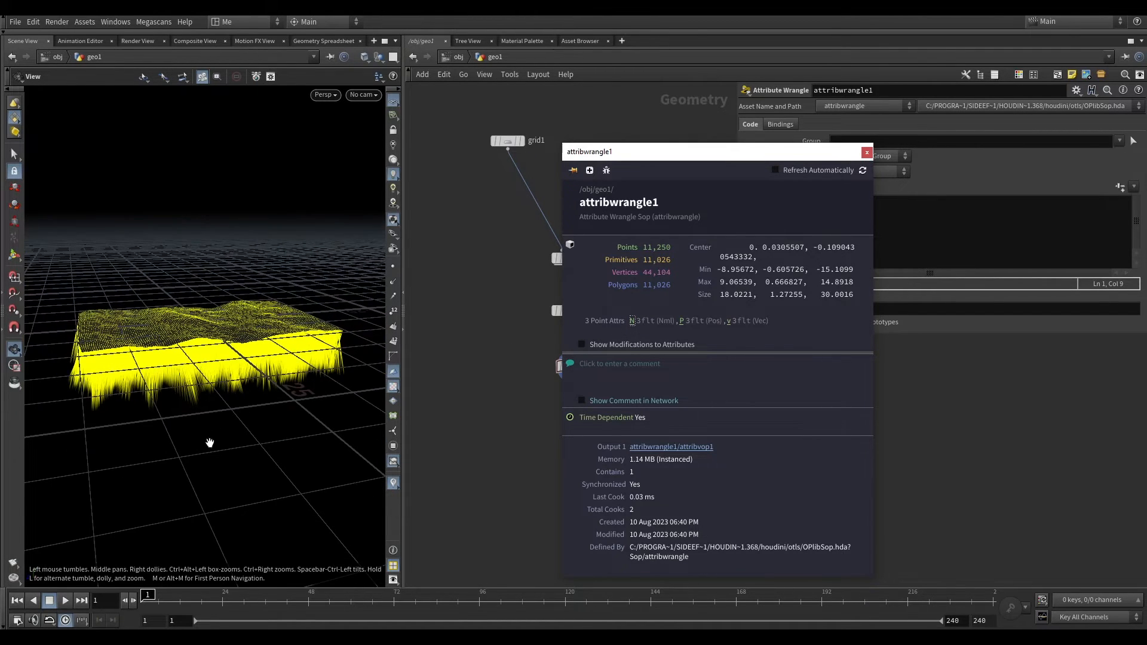
mouse_move(147, 600)
left_mouse_down()
mouse_move(289, 599)
mouse_move(64, 586)
left_mouse_up()
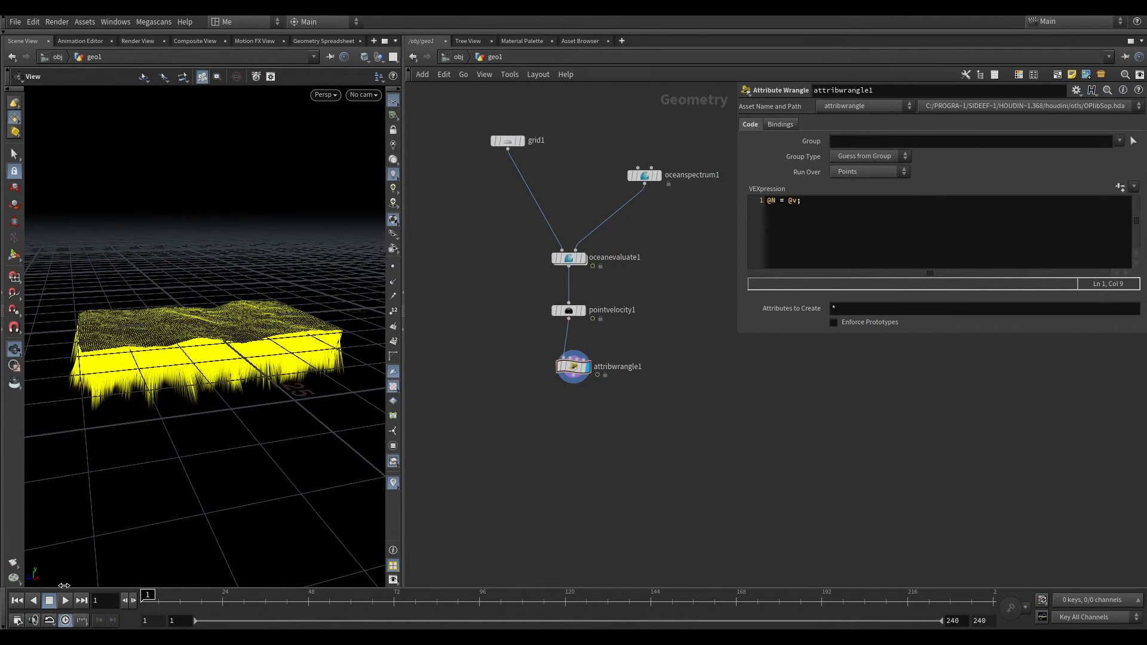
left_click(548, 366)
left_click(626, 325)
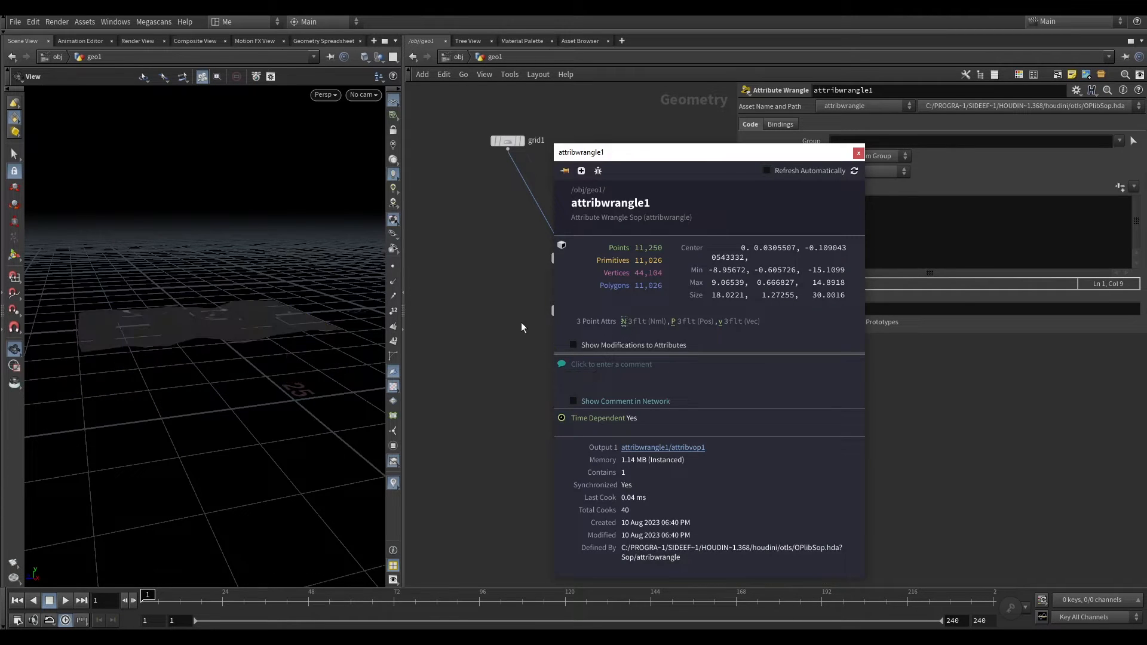
Show the point normals in the viewport, inspect their direction across the ocean surface, and hide them again.
left_click(394, 282)
scroll(227, 360, "up", 5)
mouse_move(153, 595)
left_mouse_down()
mouse_move(515, 572)
mouse_move(141, 555)
left_mouse_up()
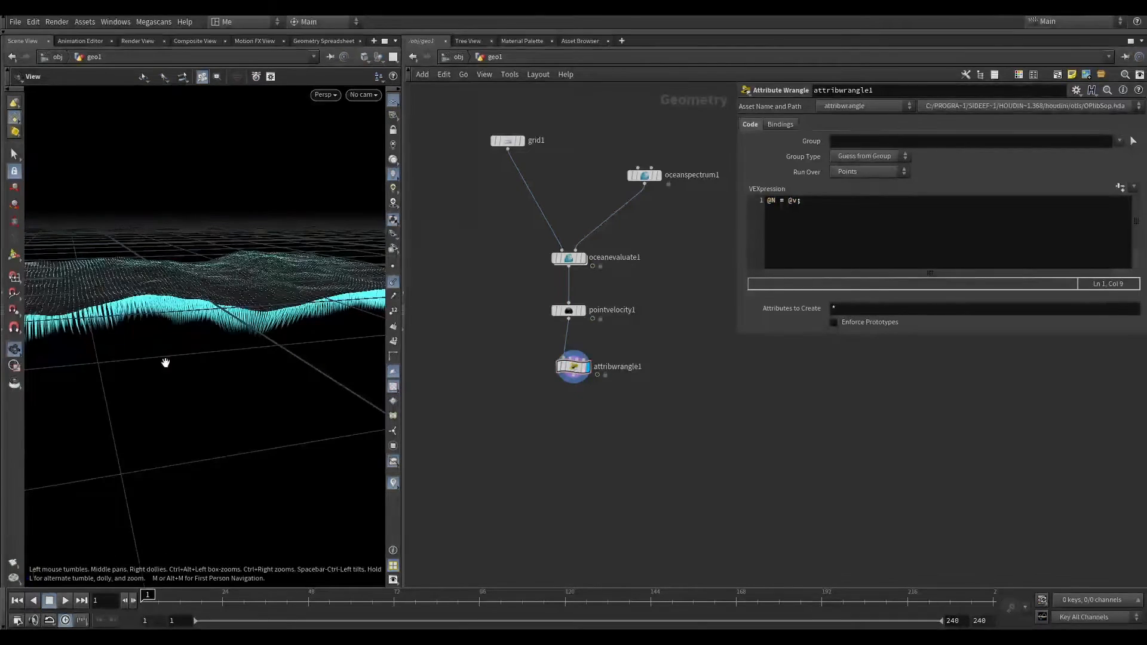
scroll(157, 381, "down", 6)
left_click_drag(210, 294, 187, 302)
middle_click_drag(539, 389, 558, 326)
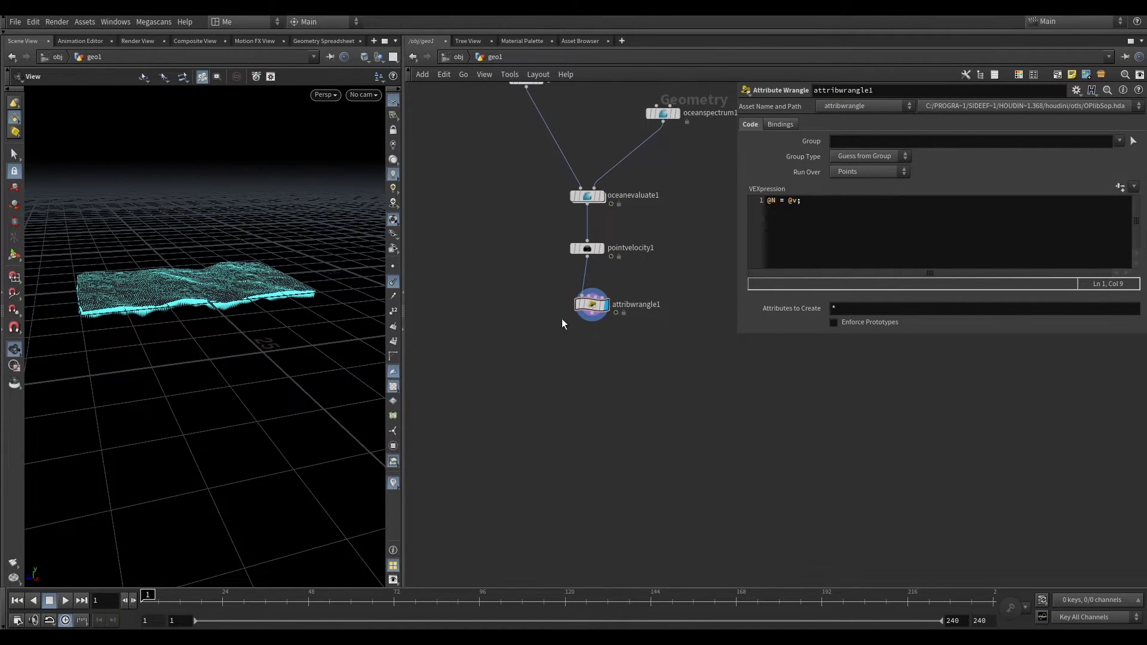
left_click(394, 285)
left_click_drag(256, 313, 159, 317)
Add a separate Line node beside the ocean network and display it.
middle_click_drag(550, 338, 606, 307)
key("Tab")
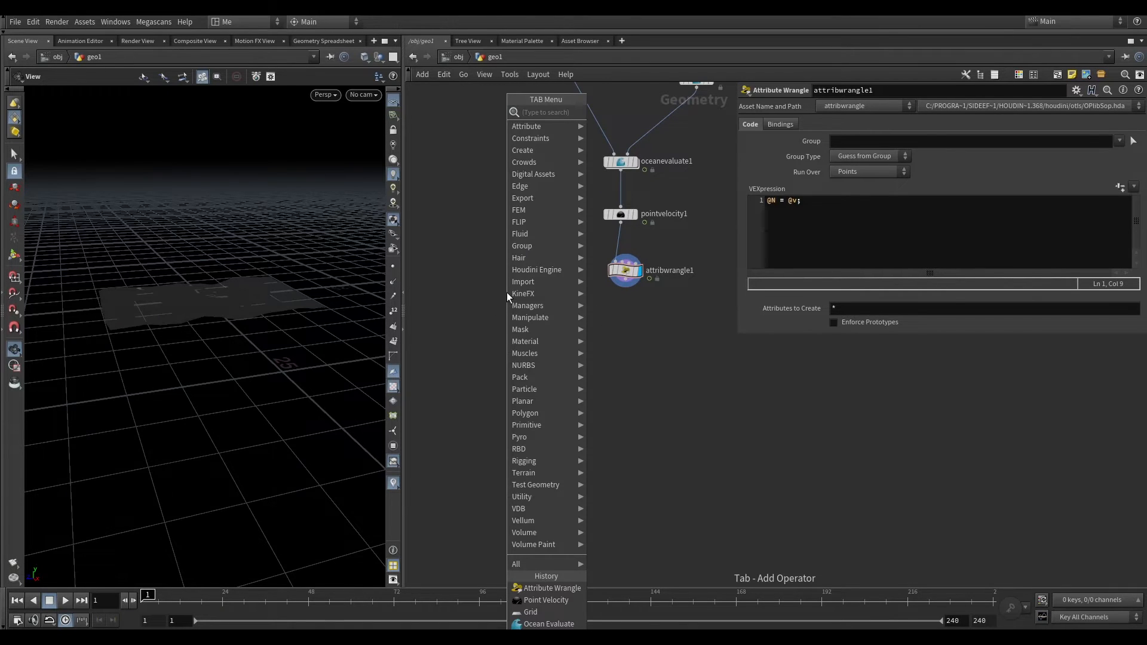
type("line")
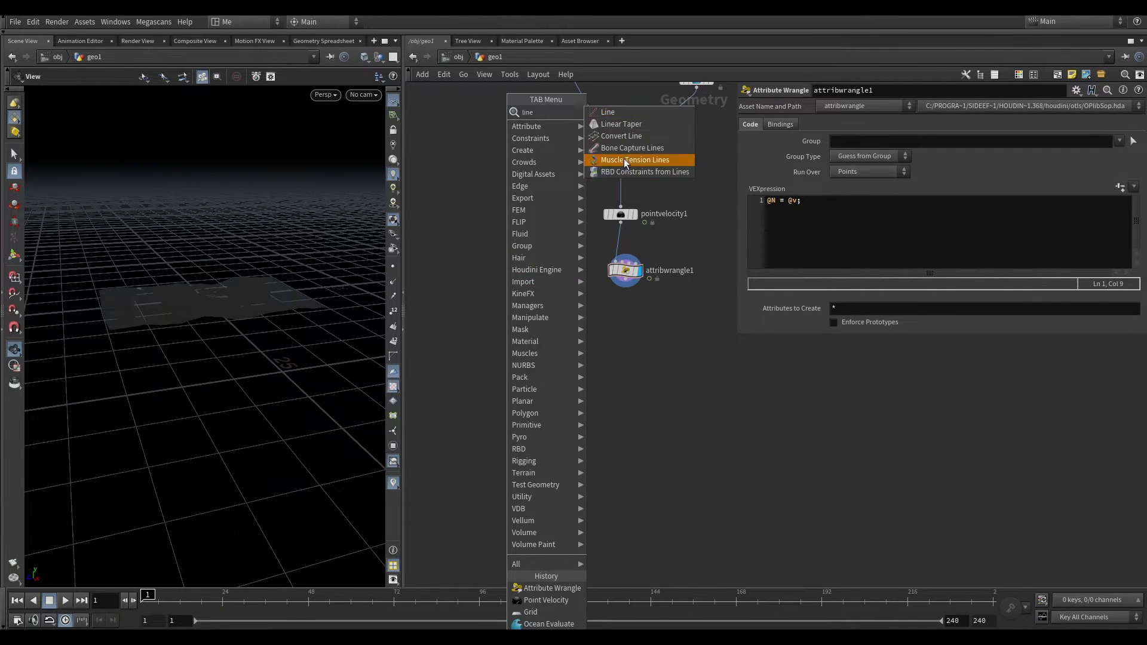
left_click(608, 112)
left_click(478, 209)
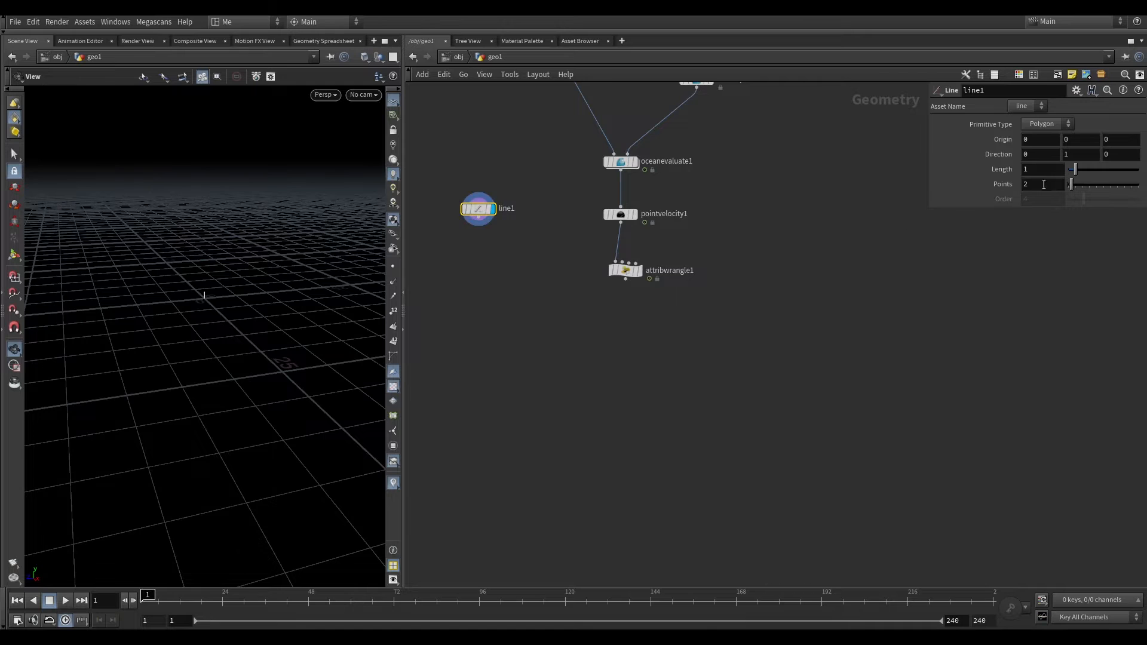
Set the line's length to 10 and its direction to 0, 0, 1.
left_click_drag(1076, 170, 1145, 169)
left_click(1083, 156)
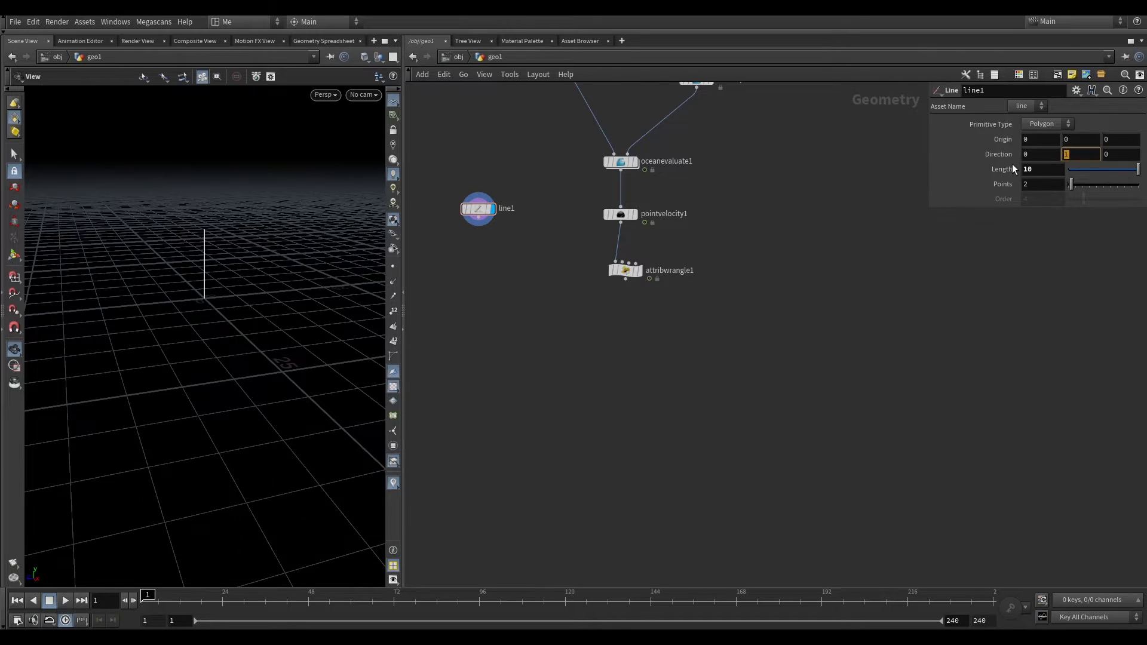
type("0")
key("Return")
key("Tab")
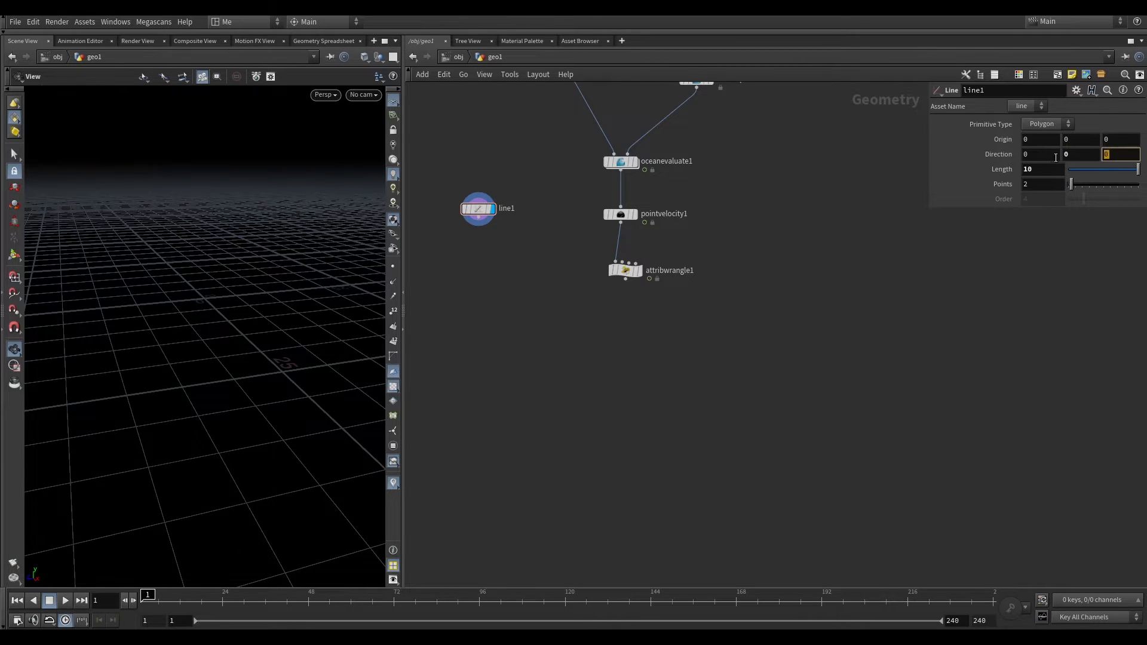
type("1")
key("Return")
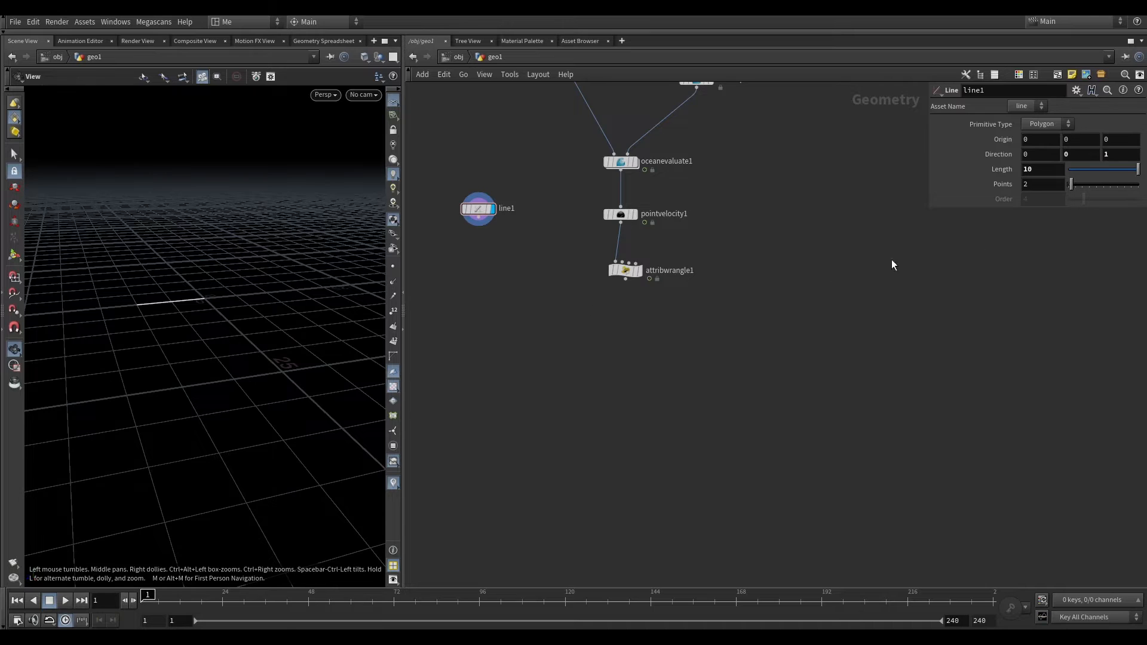
Set the line's direction back to 0, 1, 0.
left_click(1073, 161)
key("Return")
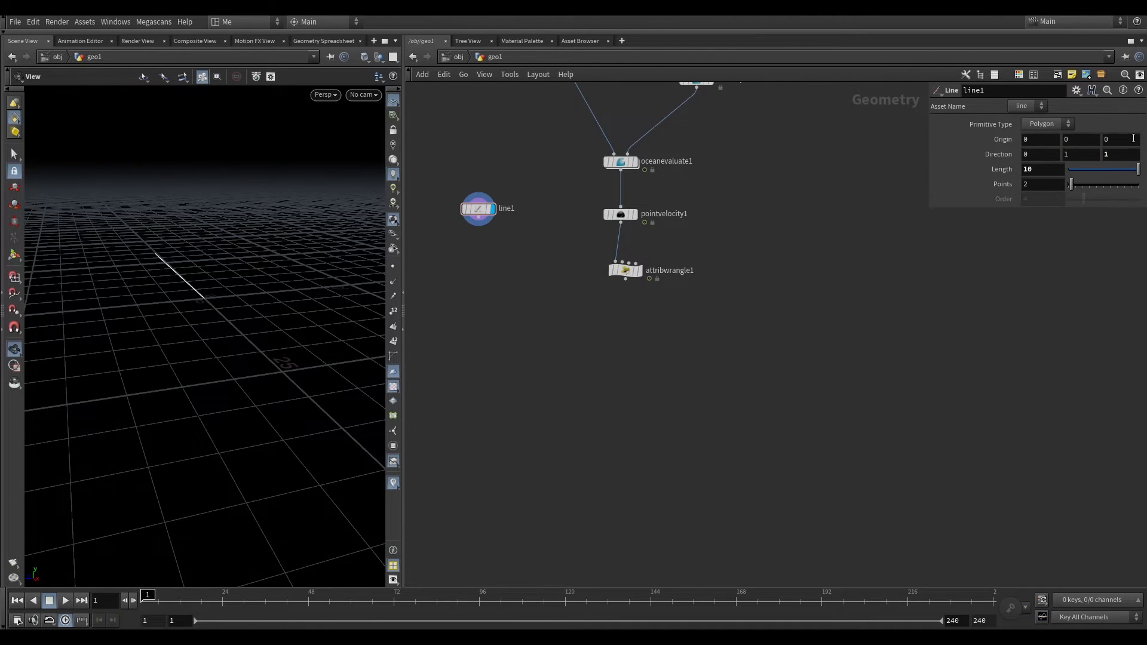
type("0")
key("Return")
Add a Copy to Points node and wire the Attribute Wrangle into its target points input.
key("Tab")
type("cop")
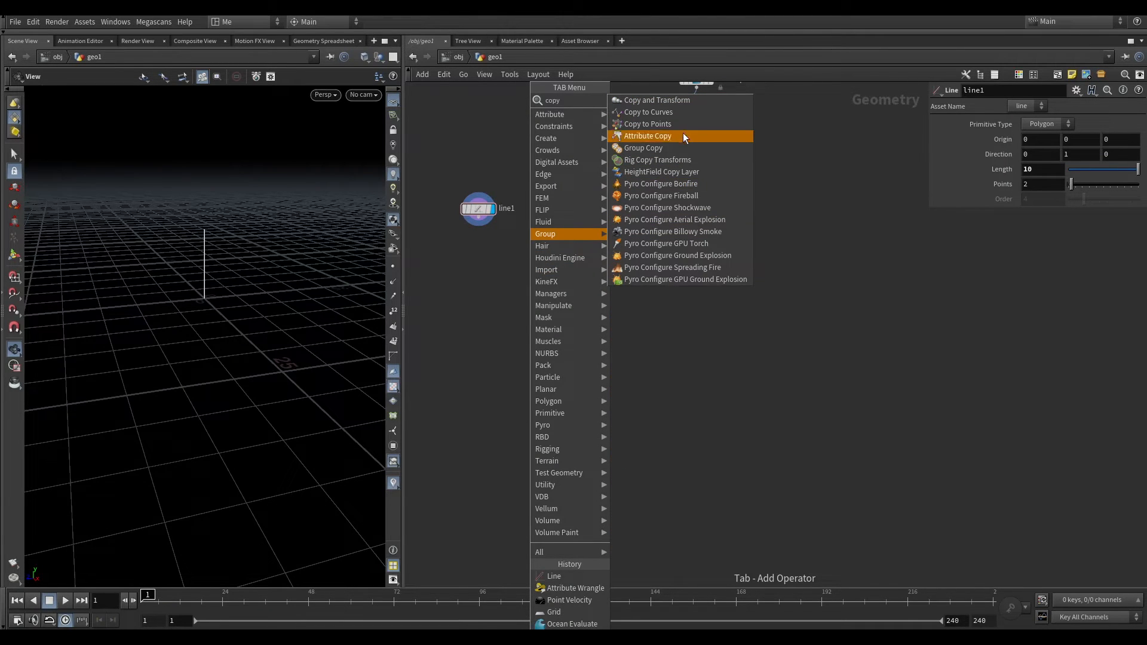
left_click(679, 124)
left_click(546, 348)
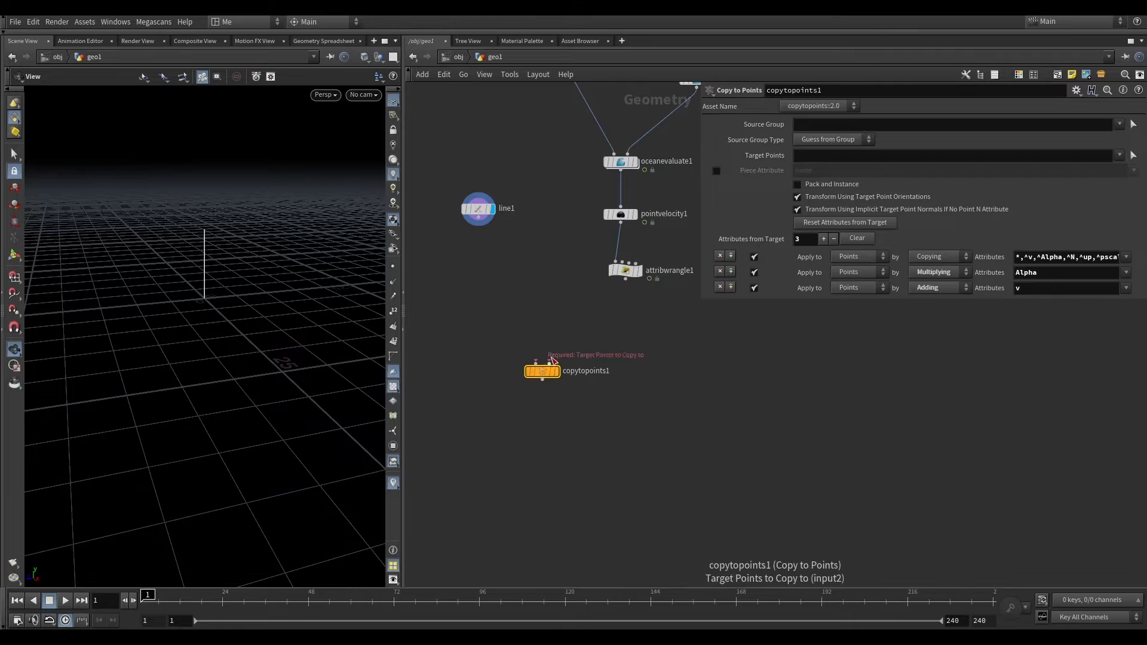
left_click_drag(549, 362, 551, 345)
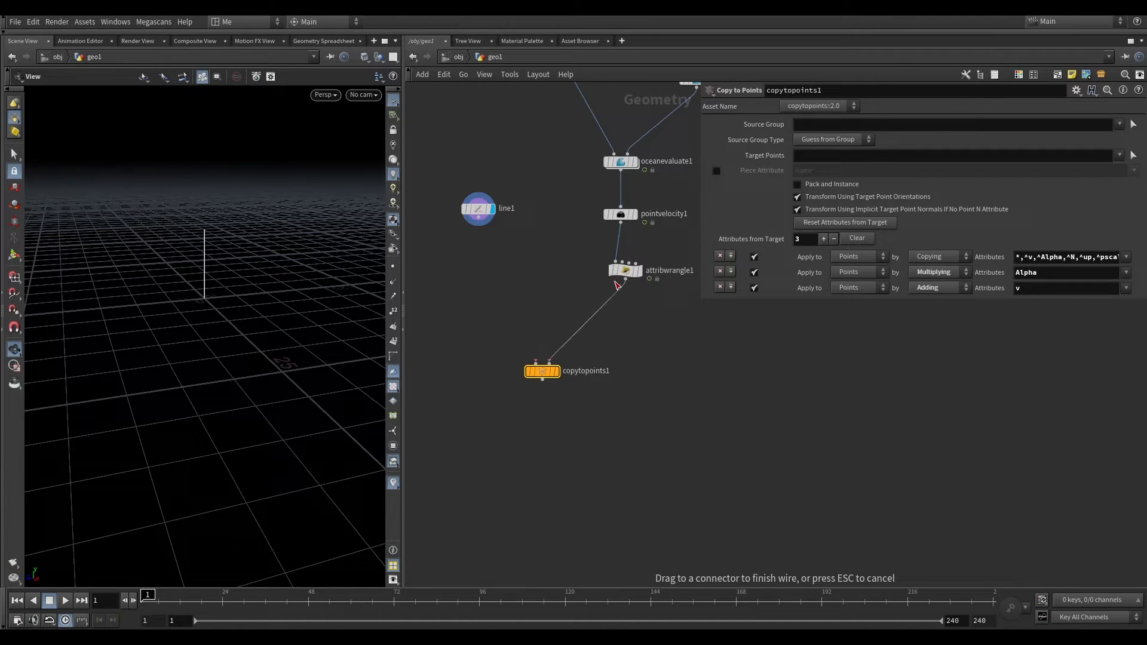
left_click(625, 280)
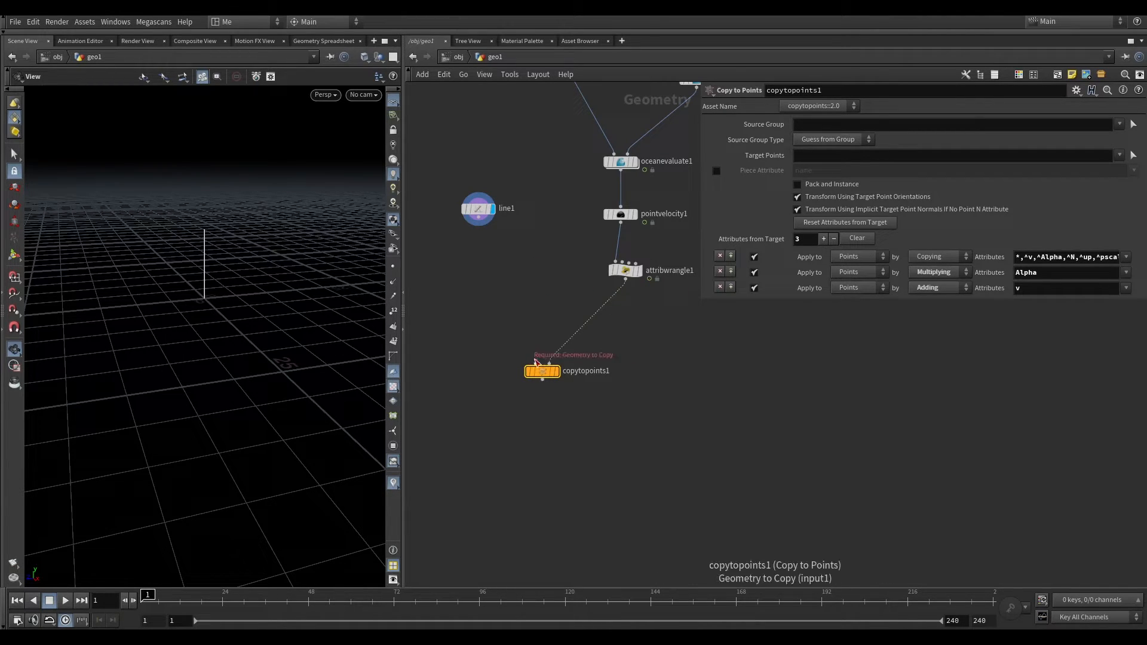
Display the Attribute Wrangle's ocean surface, show its points in the viewport, and hide them again.
left_click(639, 271)
left_click(393, 266)
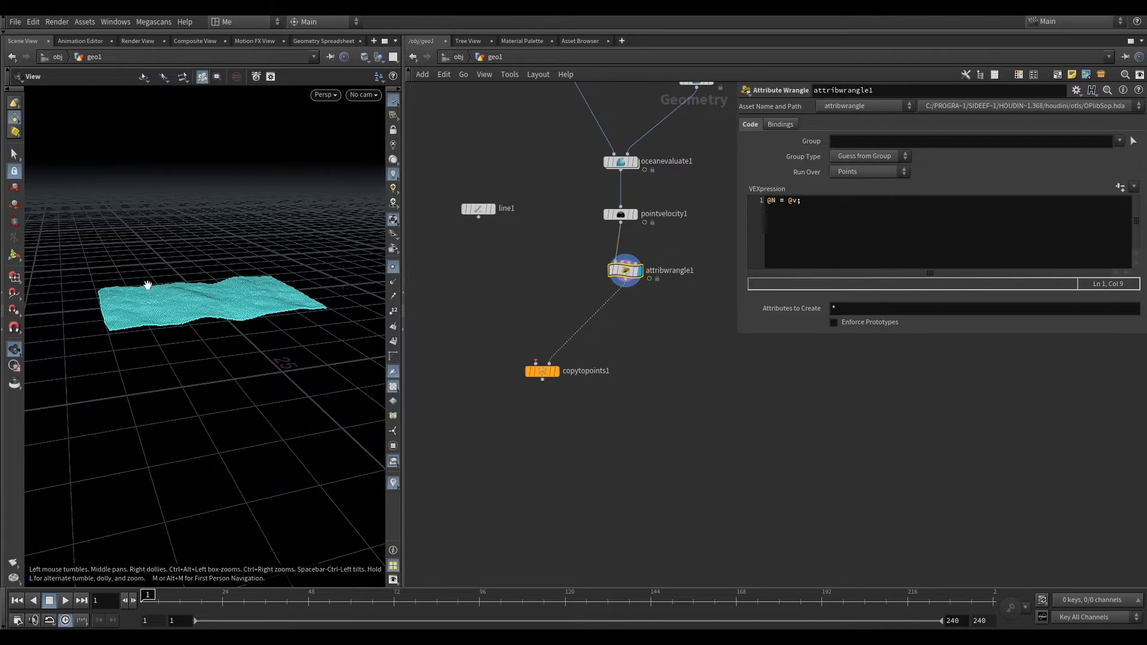
left_click(393, 267)
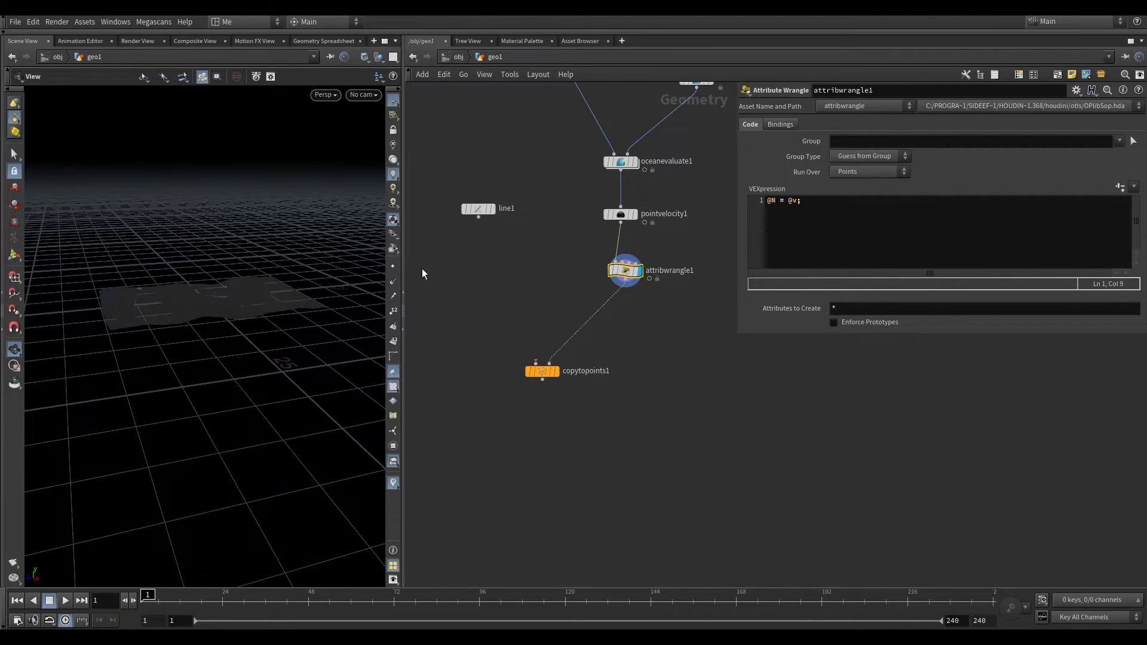
Connect the line to the Copy to Points node as the geometry to copy and display the result.
left_click_drag(479, 218, 535, 361)
left_click(556, 371)
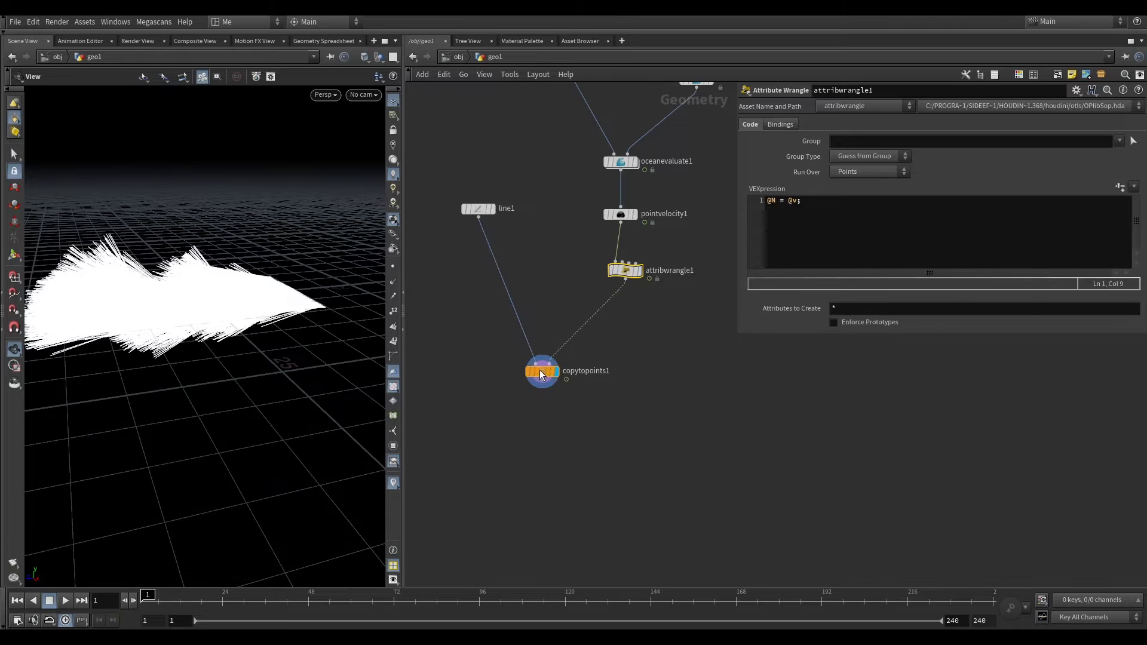
mouse_move(226, 296)
left_mouse_down()
mouse_move(230, 316)
mouse_move(212, 301)
left_mouse_up()
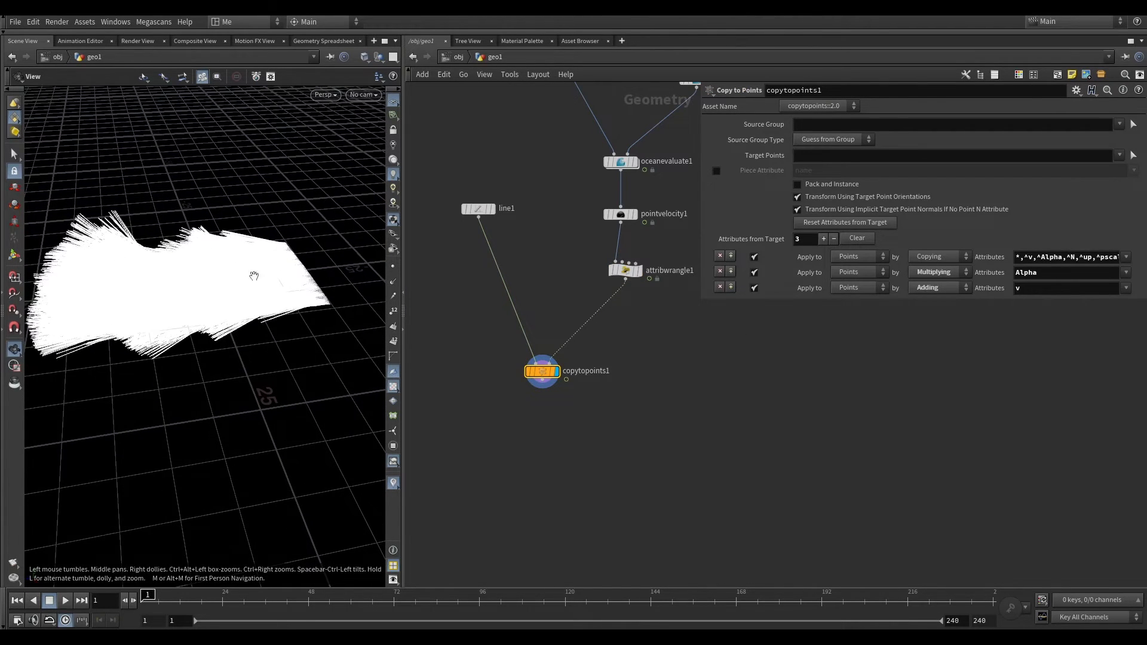
Try the line direction 1, 0, 0 and check how the copies orient.
left_click_drag(555, 256, 457, 173)
type("0")
key("Return")
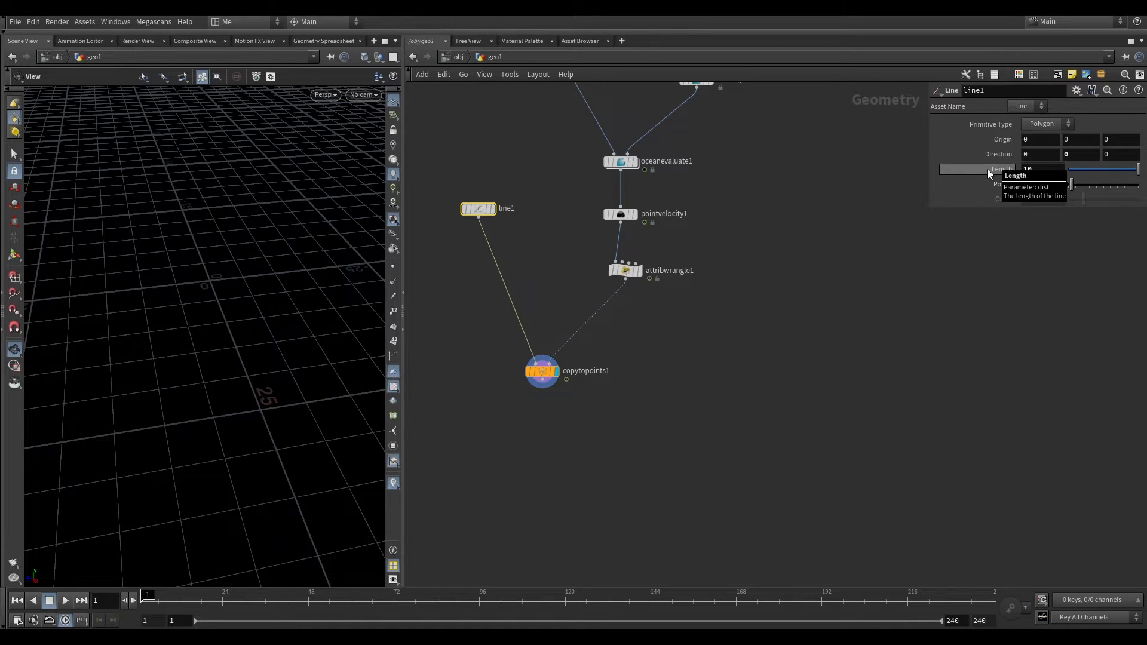
left_click_drag(1036, 157, 899, 175)
type("1")
key("Return")
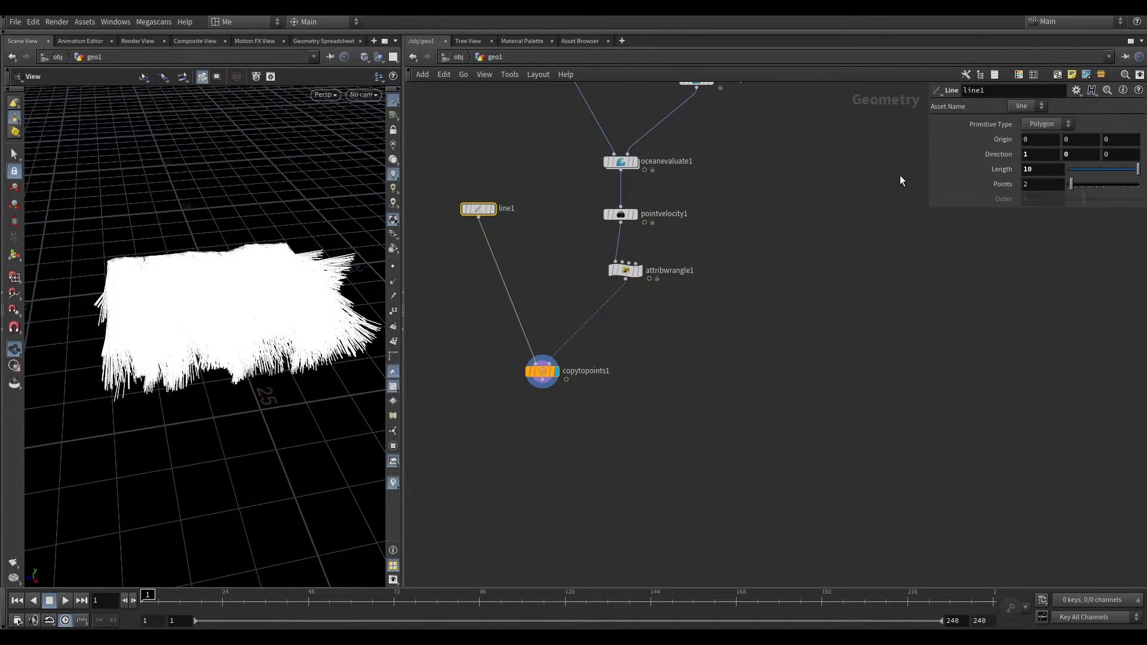
Set the line's direction to 0, 0, 1 so the copies follow the target normals.
double_click(1025, 156)
type("0")
key("Return")
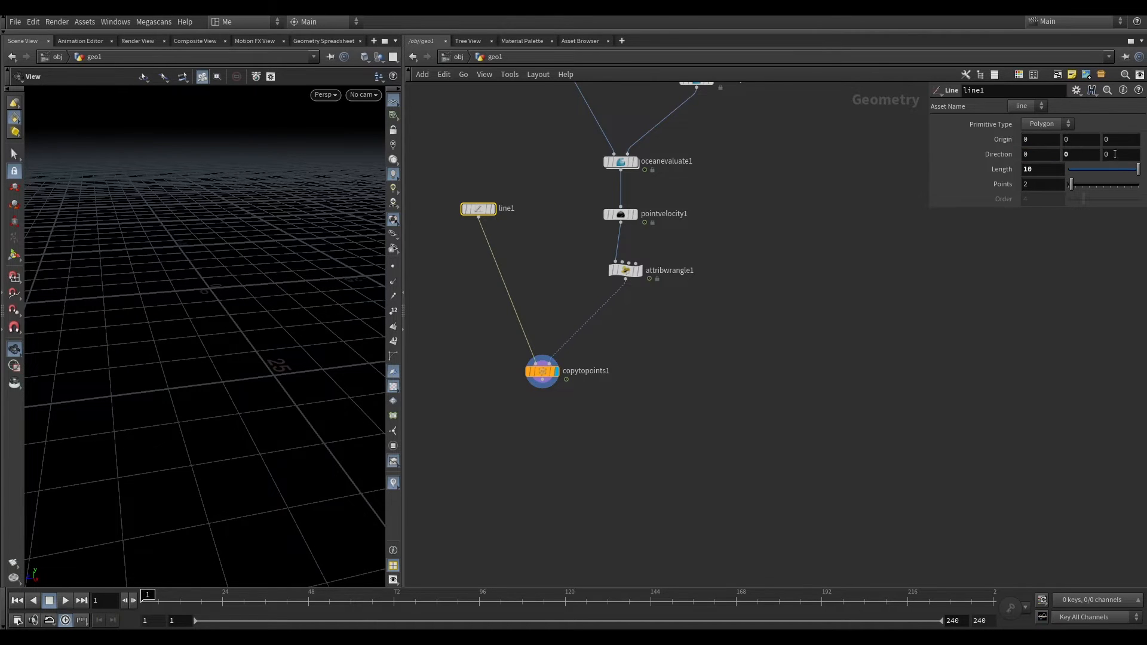
key("Return")
left_click_drag(275, 320, 233, 293, "alt")
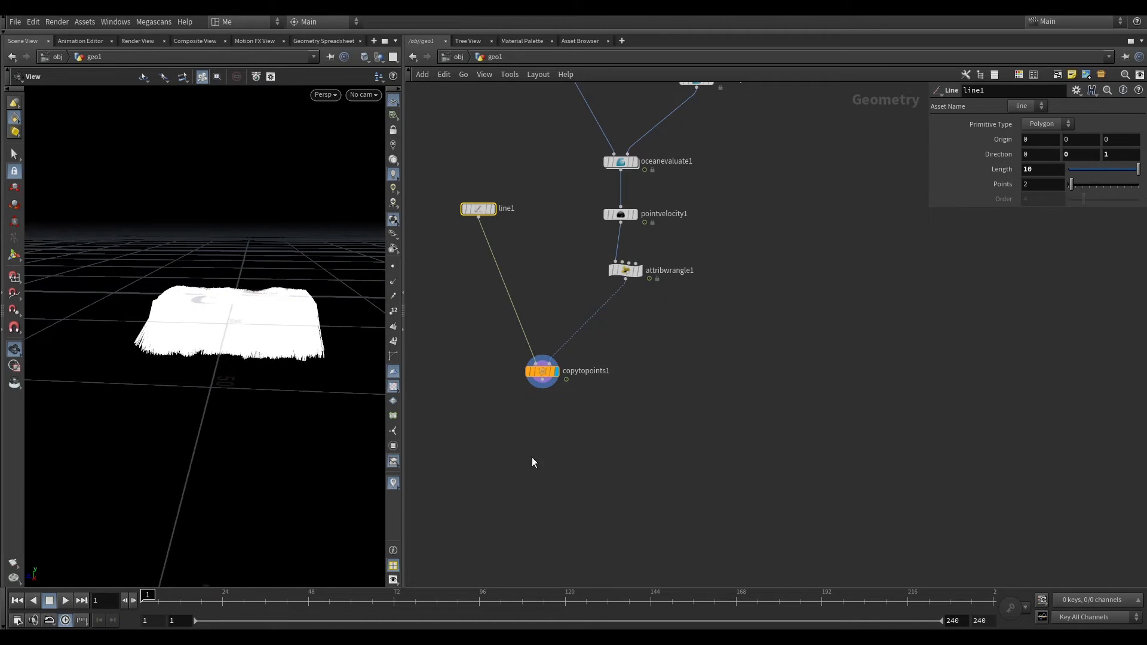
Give the copied lines the ocean surface's colour through the Ocean Evaluate node and inspect them from several angles.
left_click(542, 372)
left_click_drag(108, 496, 293, 336)
middle_click_drag(581, 276, 561, 370)
left_click_drag(568, 265, 631, 237)
left_click(835, 309)
left_click_drag(180, 286, 184, 233)
left_click_drag(94, 297, 192, 332)
middle_click_drag(527, 436, 547, 347)
left_click_drag(482, 423, 637, 353)
left_click_drag(218, 294, 102, 330)
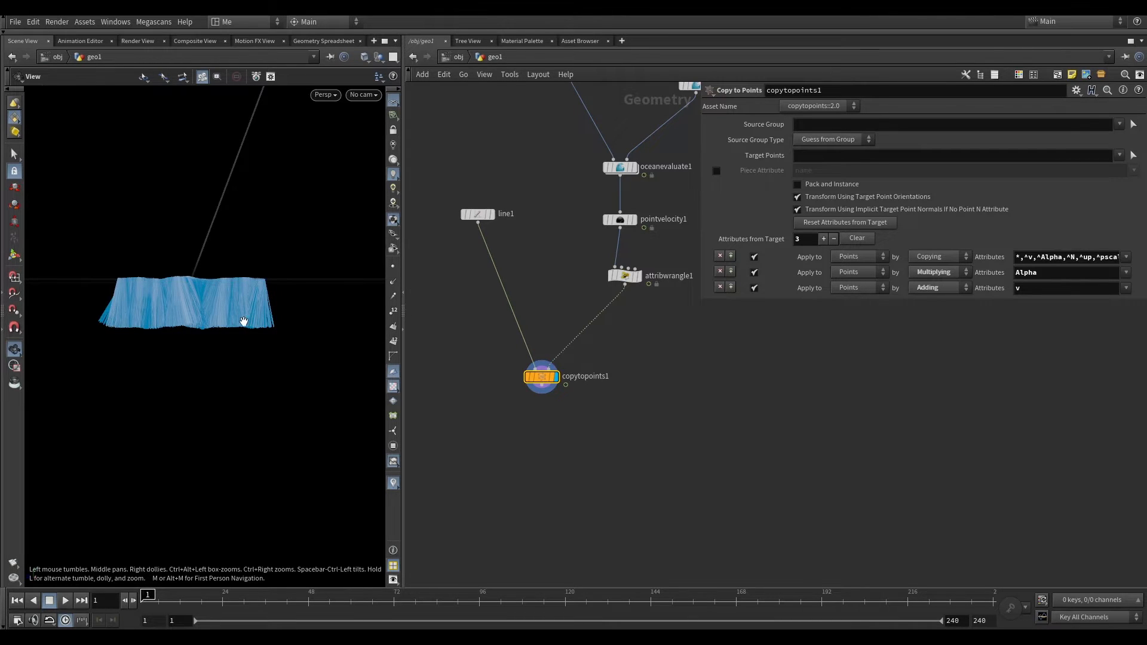
left_click_drag(203, 372, 180, 340)
Insert an Attribute Adjust Float node for pscale between the Attribute Wrangle and Copy to Points.
middle_click_drag(623, 340, 564, 348)
key("Tab")
type("attad")
left_click(768, 126)
left_click(573, 342)
mouse_move(568, 342)
left_mouse_down()
mouse_move(533, 330)
mouse_move(552, 334)
left_mouse_up()
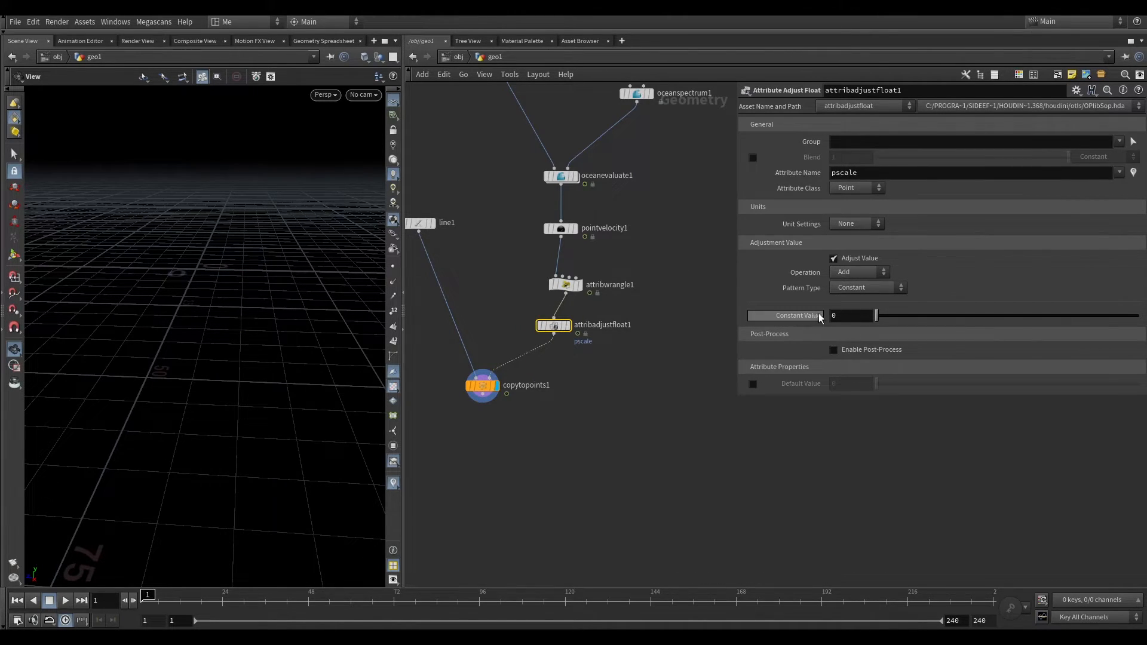
Test a larger constant pscale value, undo it, and set the pattern type to Random.
left_click_drag(877, 316, 980, 316)
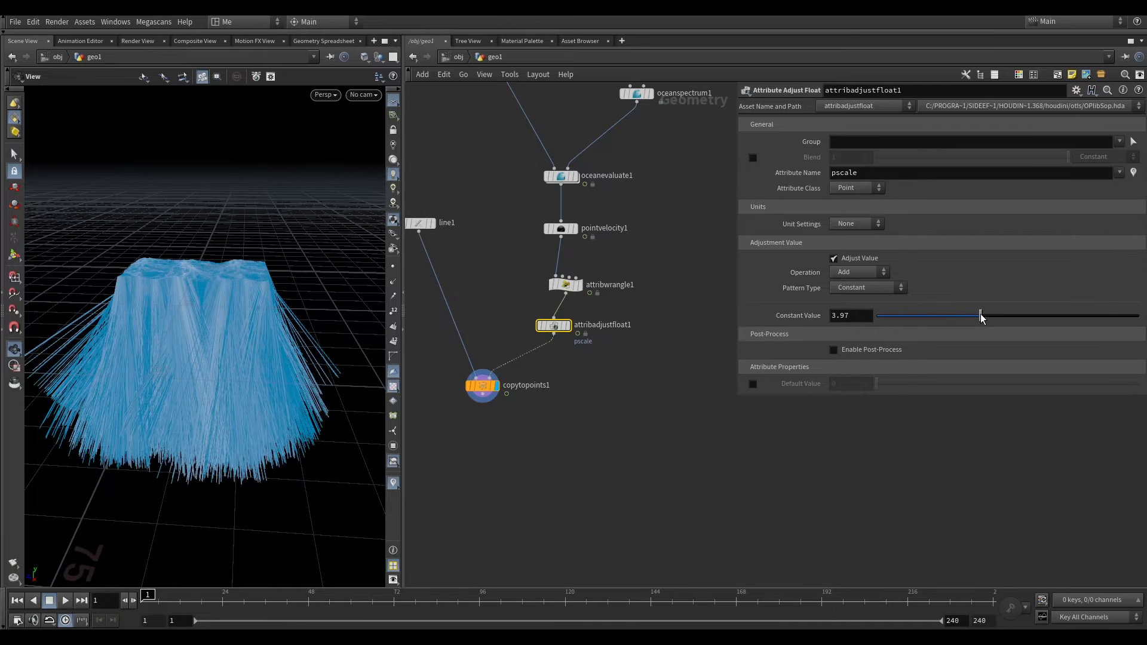
key("ctrl+z")
left_click(858, 288)
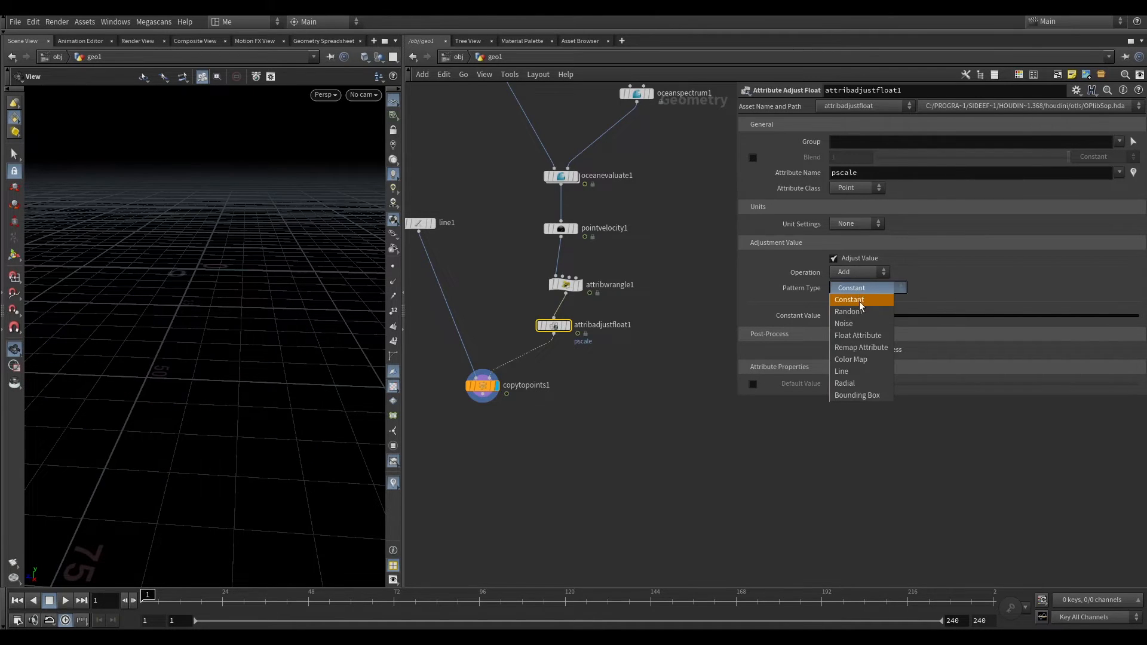
left_click(860, 310)
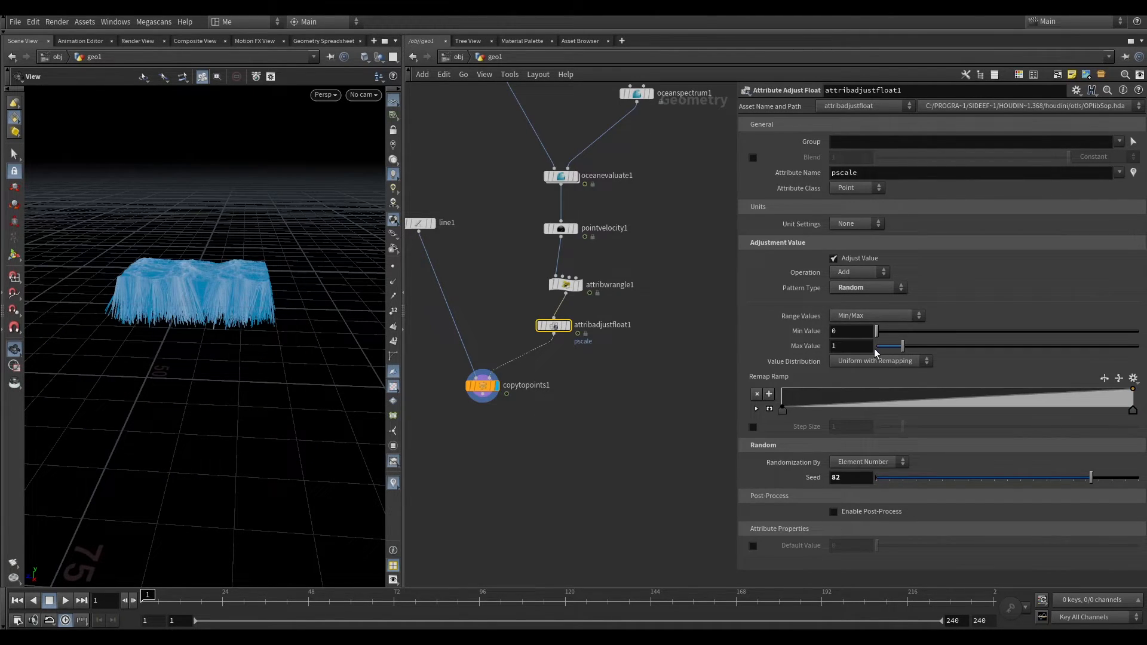
Set the random pscale range to a minimum of about 5.09 and a maximum of about 8.38.
left_click_drag(902, 345, 992, 345)
left_click_drag(878, 330, 1109, 339)
left_click_drag(1002, 330, 1044, 330)
left_click_drag(300, 350, 258, 353)
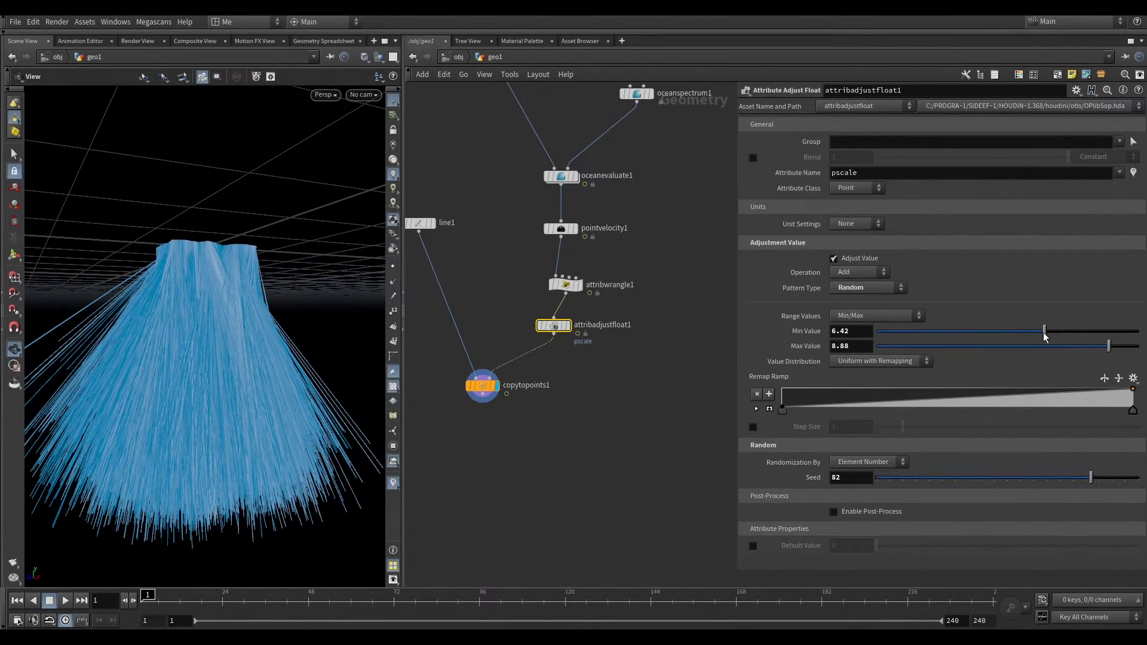
left_click_drag(1046, 336, 1010, 335)
left_click_drag(1054, 351, 1096, 348)
left_click_drag(257, 382, 149, 318)
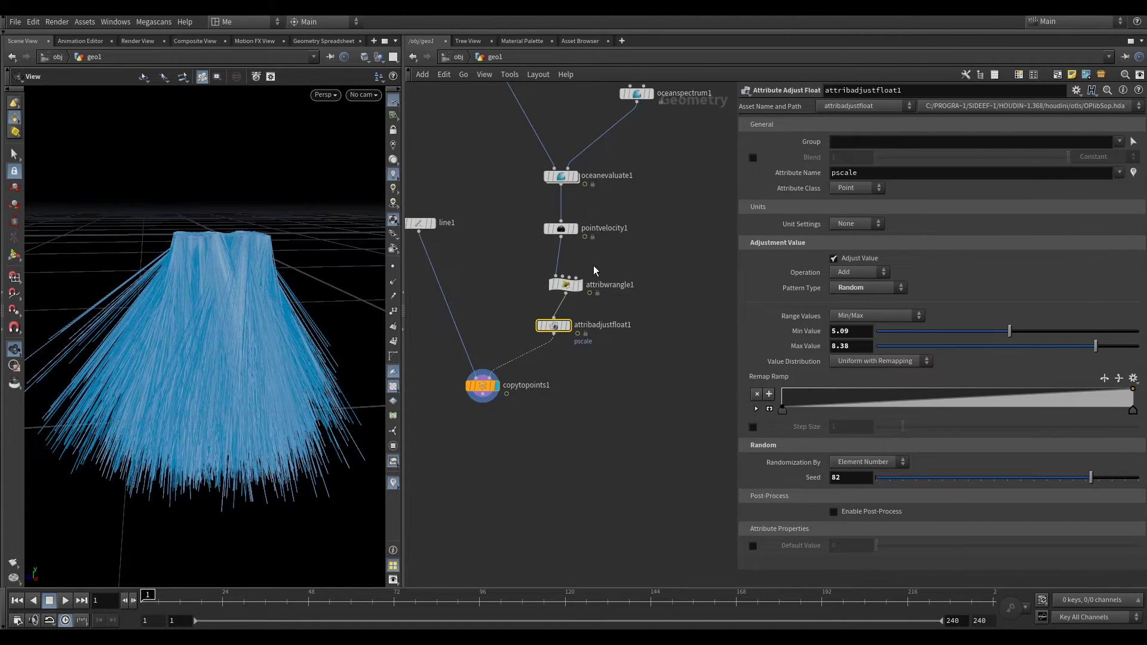
Set the Point Velocity node's curl noise scale to about 0.87 and its swirl size to about 5.89.
left_click_drag(615, 254, 412, 206)
left_click_drag(916, 208, 900, 205)
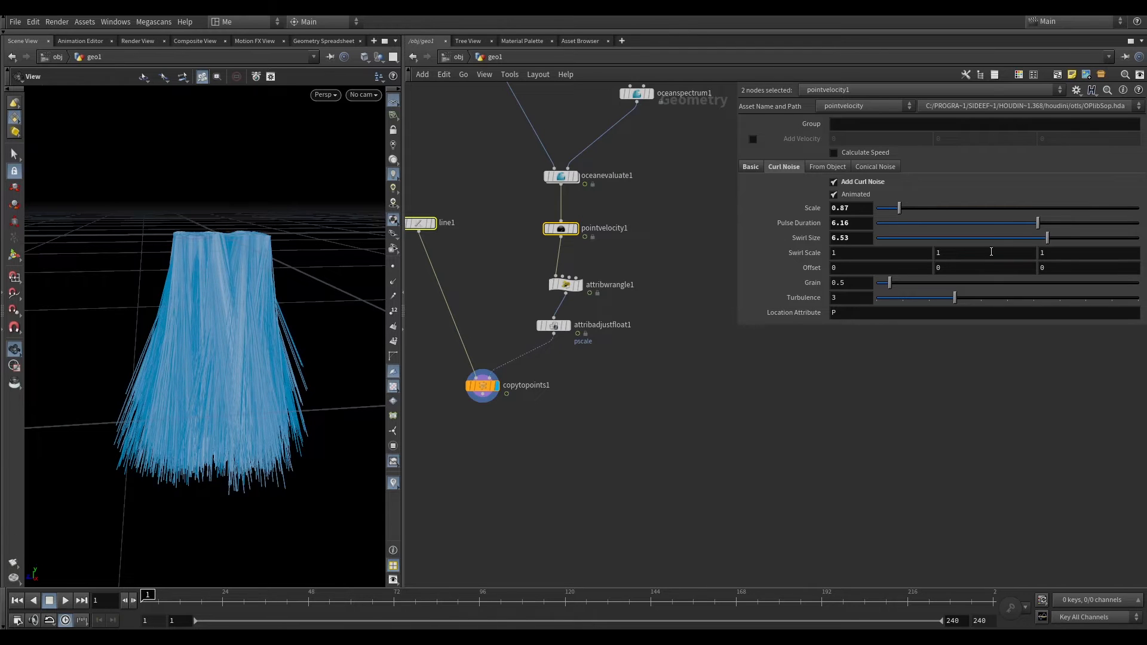
left_click_drag(1024, 237, 1038, 236)
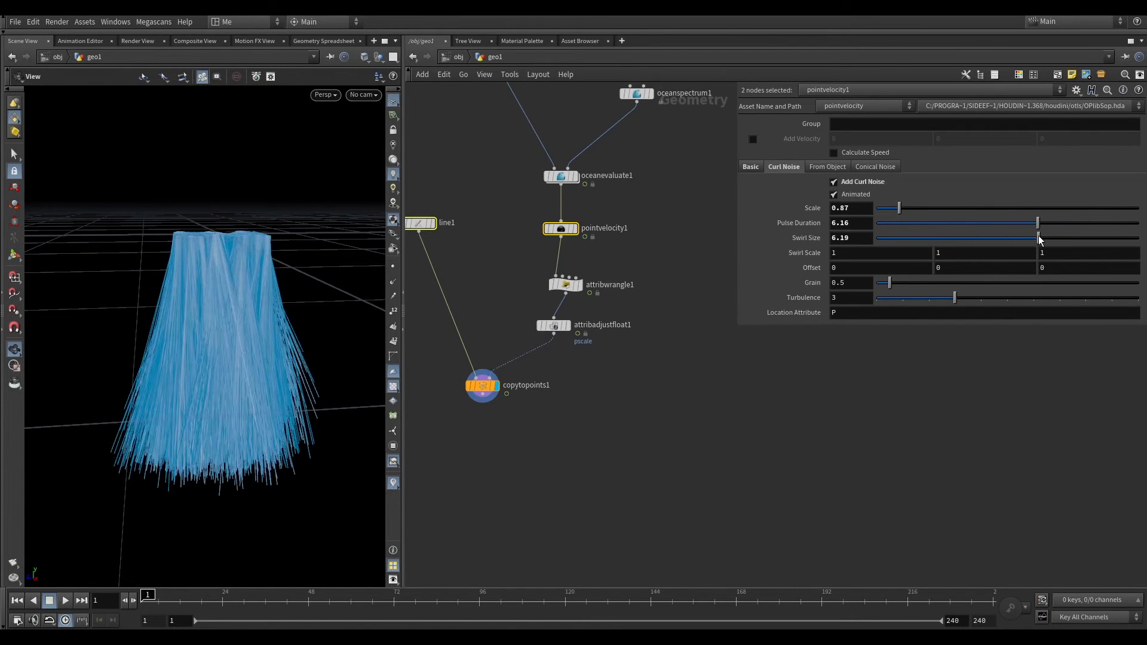
Play the ray animation, view it from another angle, and return to frame 1.
left_click(64, 602)
left_click_drag(239, 400, 281, 400)
left_click_drag(301, 599, 120, 600)
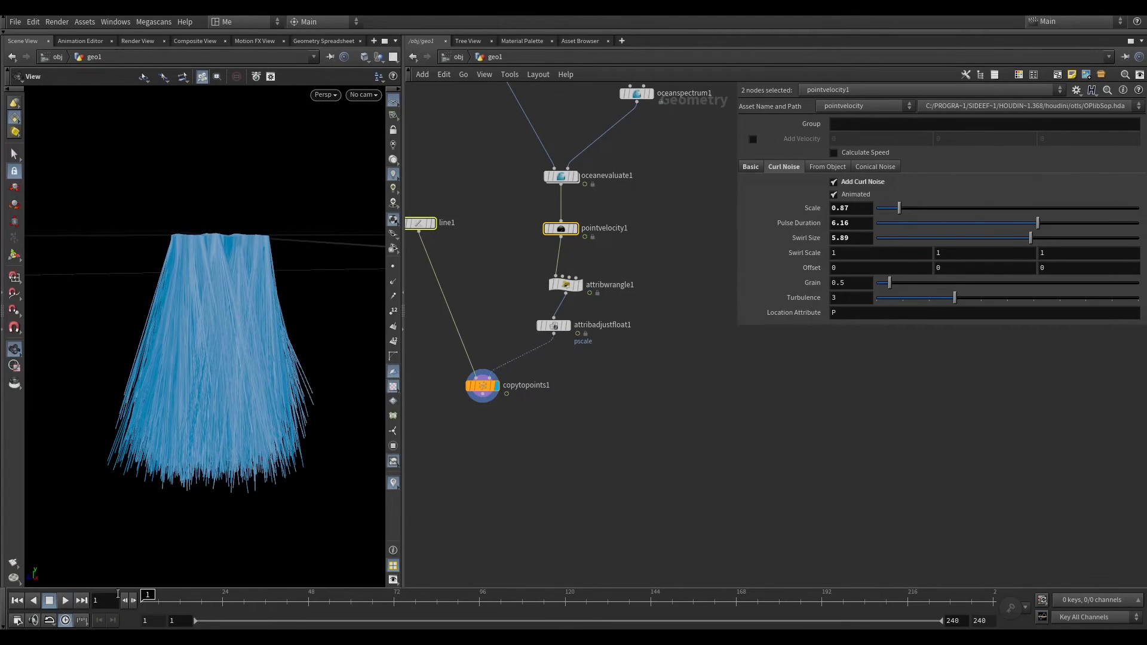
Set the curl noise pulse duration to 10 and review the slower motion over the timeline.
left_click_drag(1038, 223, 1138, 223)
left_click(70, 600)
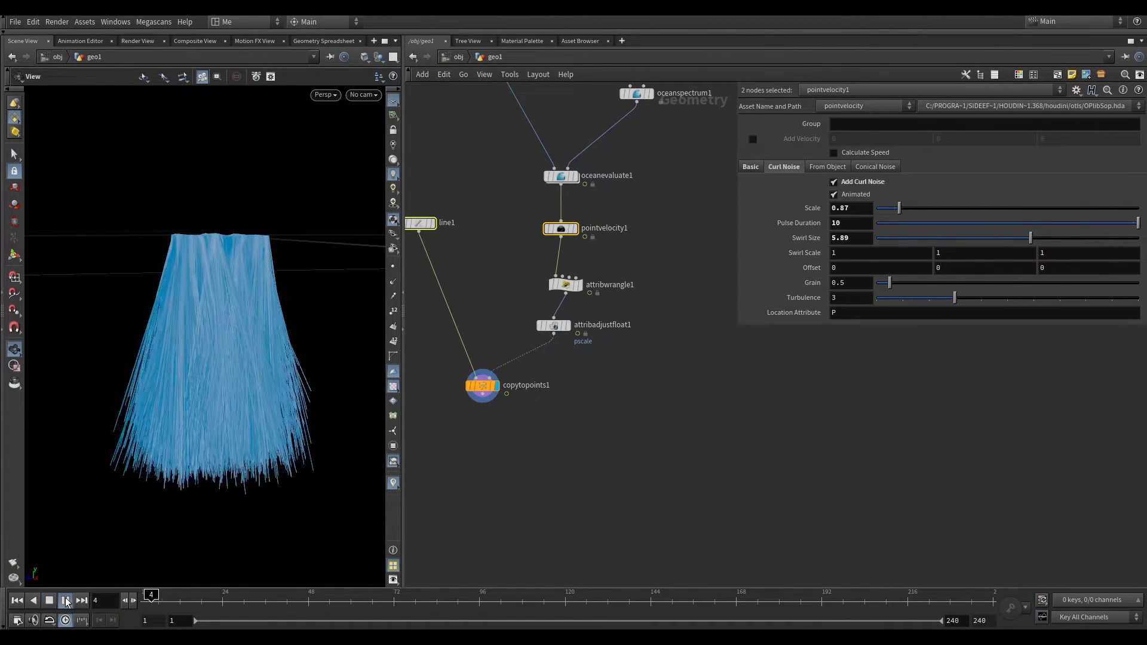
left_click_drag(269, 376, 215, 392)
left_click_drag(214, 599, 258, 603)
Reduce the curl noise scale to about 0.78 and check the rays around frame 40.
left_click_drag(898, 209, 897, 208)
left_click_drag(239, 317, 200, 340)
mouse_move(258, 595)
left_mouse_down()
mouse_move(693, 595)
mouse_move(276, 595)
left_mouse_up()
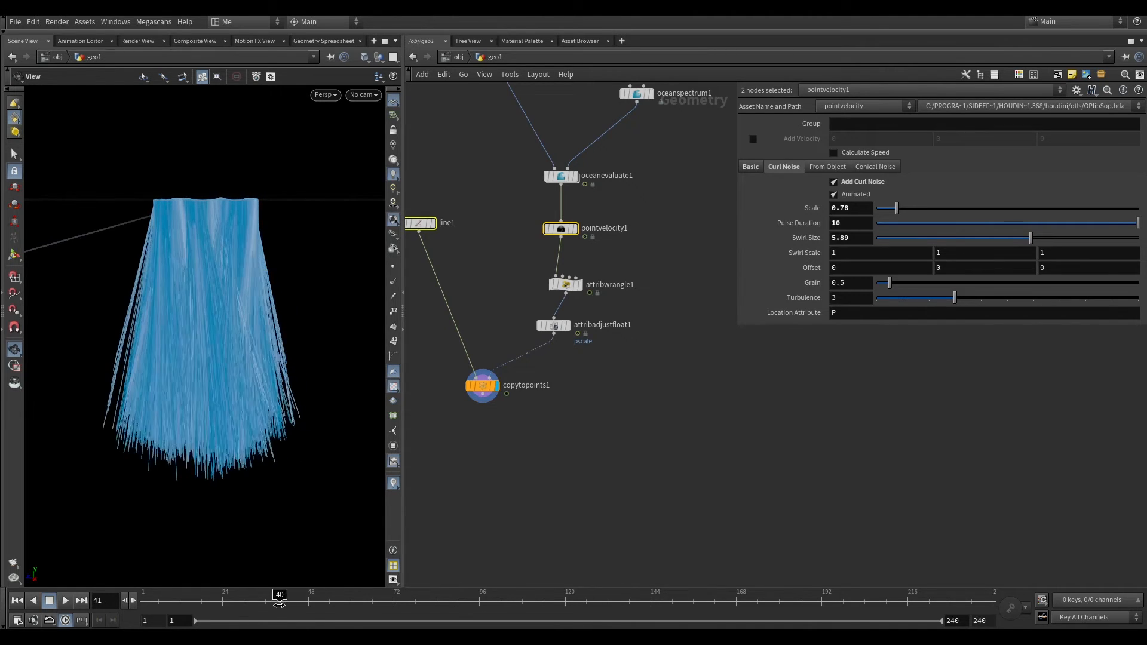
Insert a Resample node between the line and Copy to Points, and enable its Curve U Attribute, curveu.
scroll(538, 389, "down", 3)
left_click(533, 347)
scroll(520, 359, "up", 5)
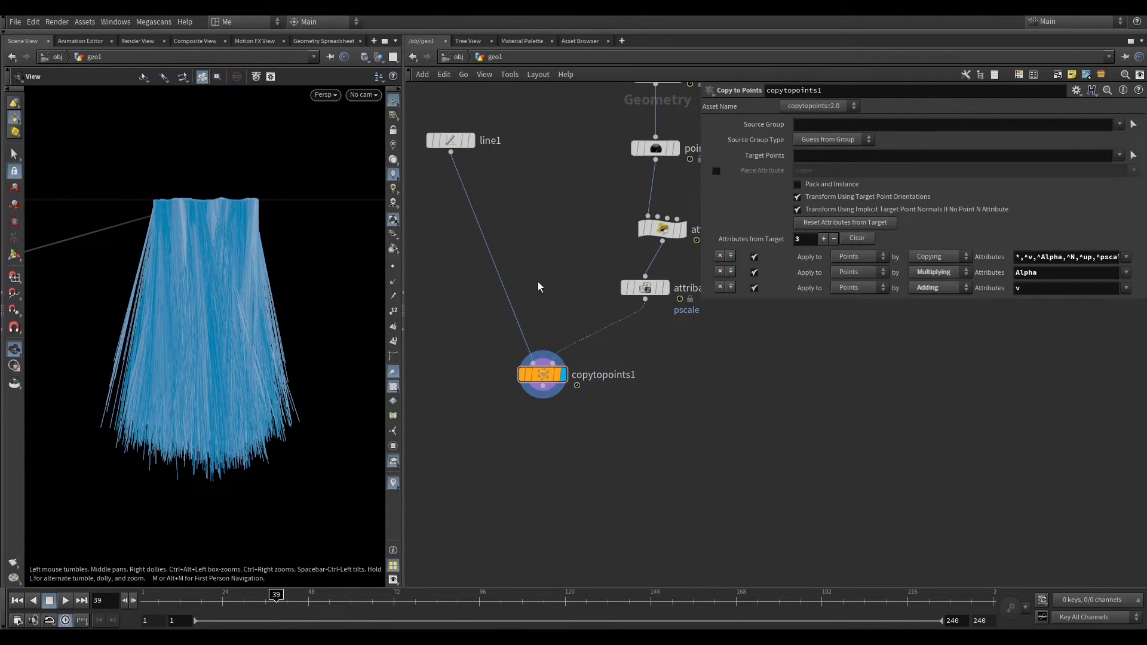
key("Tab")
type("resam")
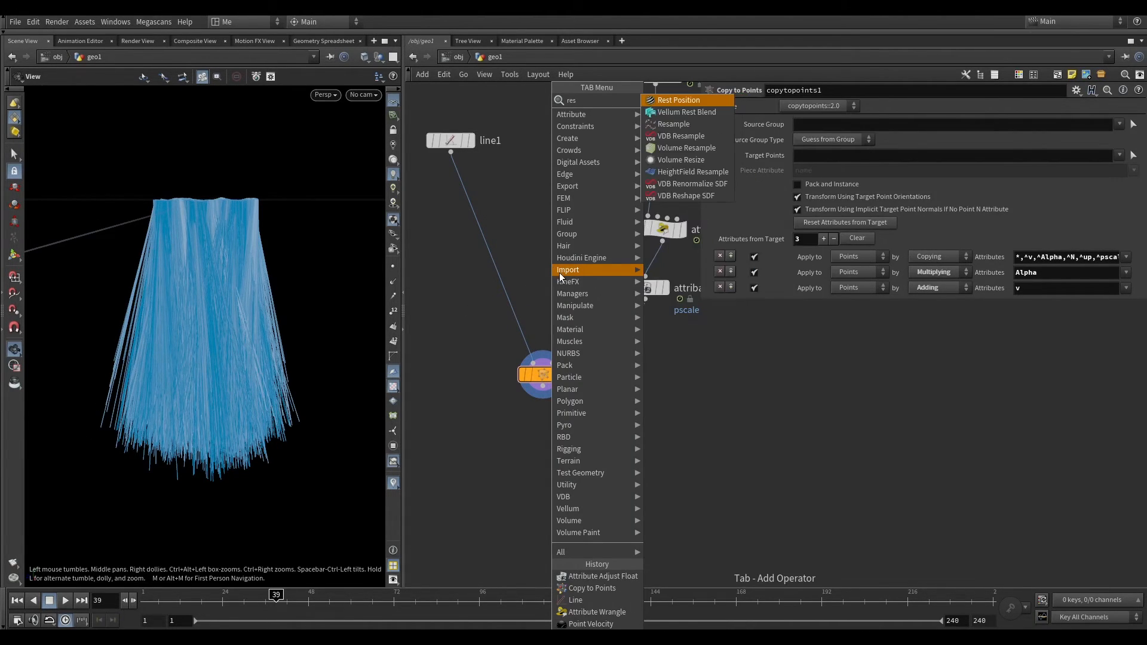
left_click(696, 103)
left_click(495, 239)
left_click_drag(495, 239, 480, 249)
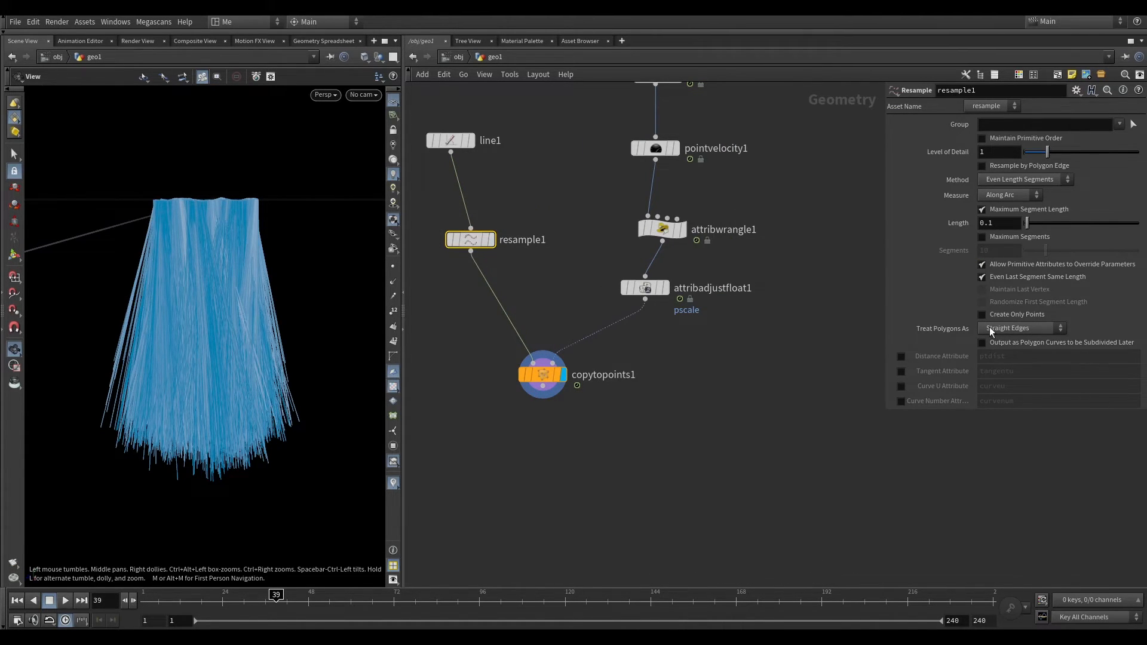
left_click(901, 386)
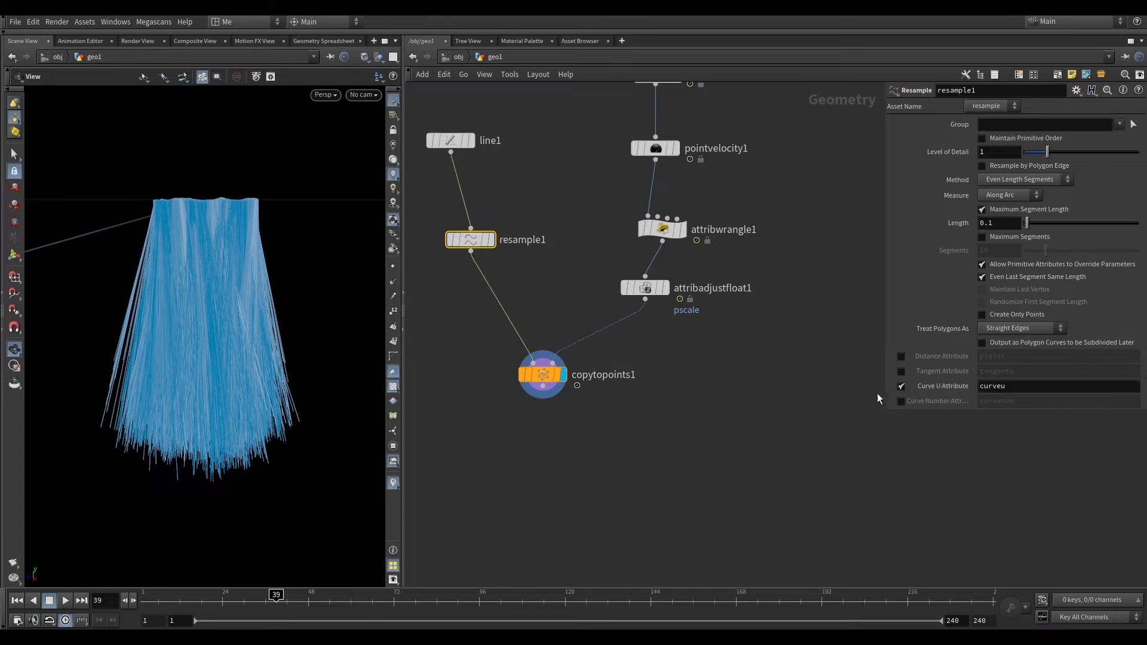
Check the resampled line, then display Copy to Points and visualize its curveu attribute along the rays.
left_click(492, 239)
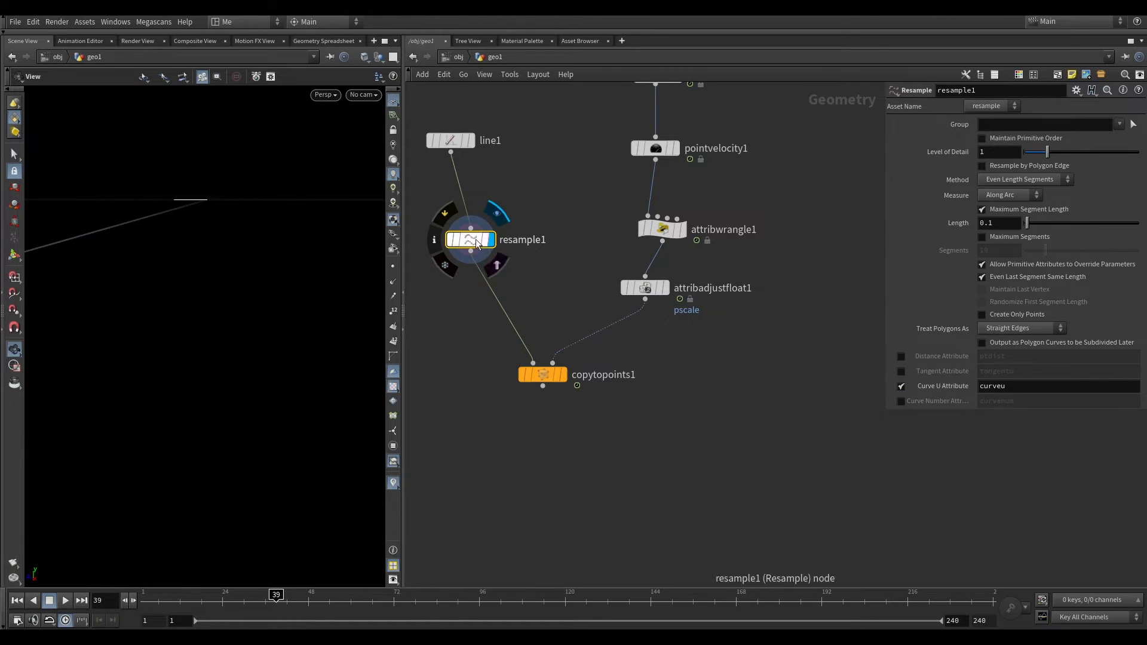
left_click(564, 374)
left_click(505, 374)
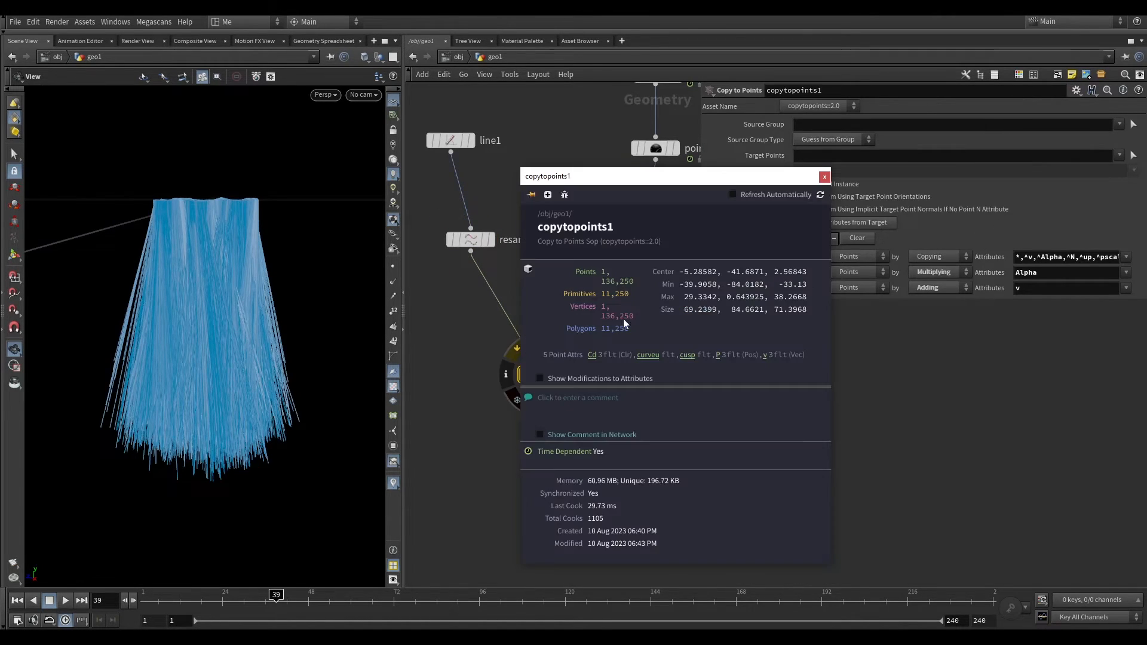
left_click(647, 355)
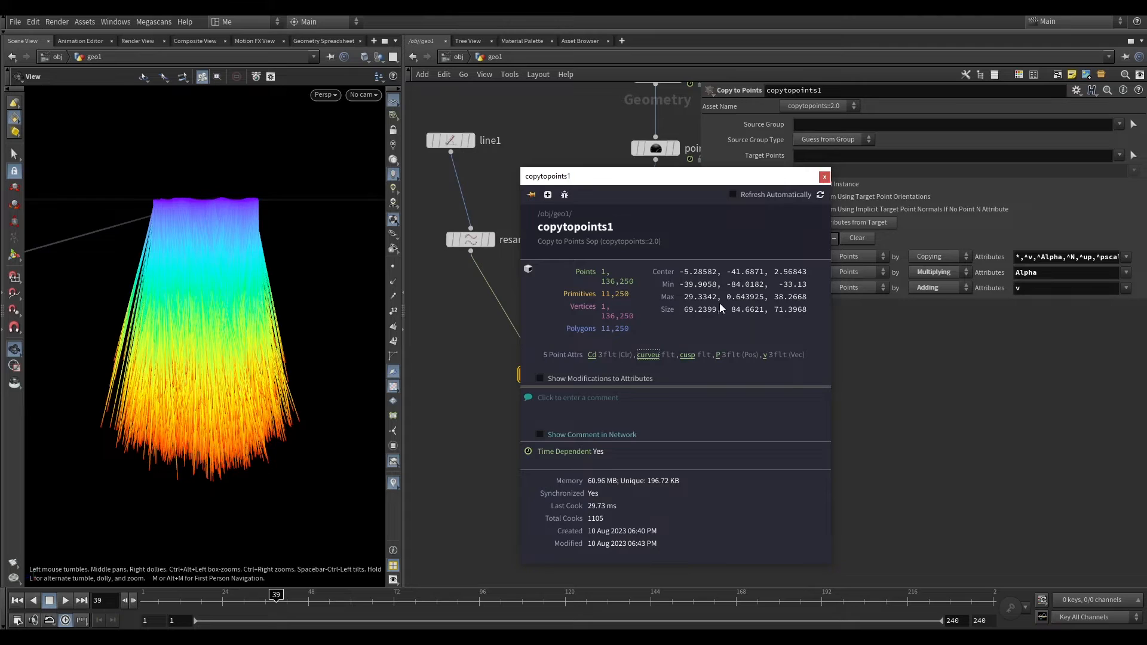
Turn off the curveu visualization and connect an Attribute Wrangle node to the output of Copy to Points.
left_click(647, 355)
left_click(824, 177)
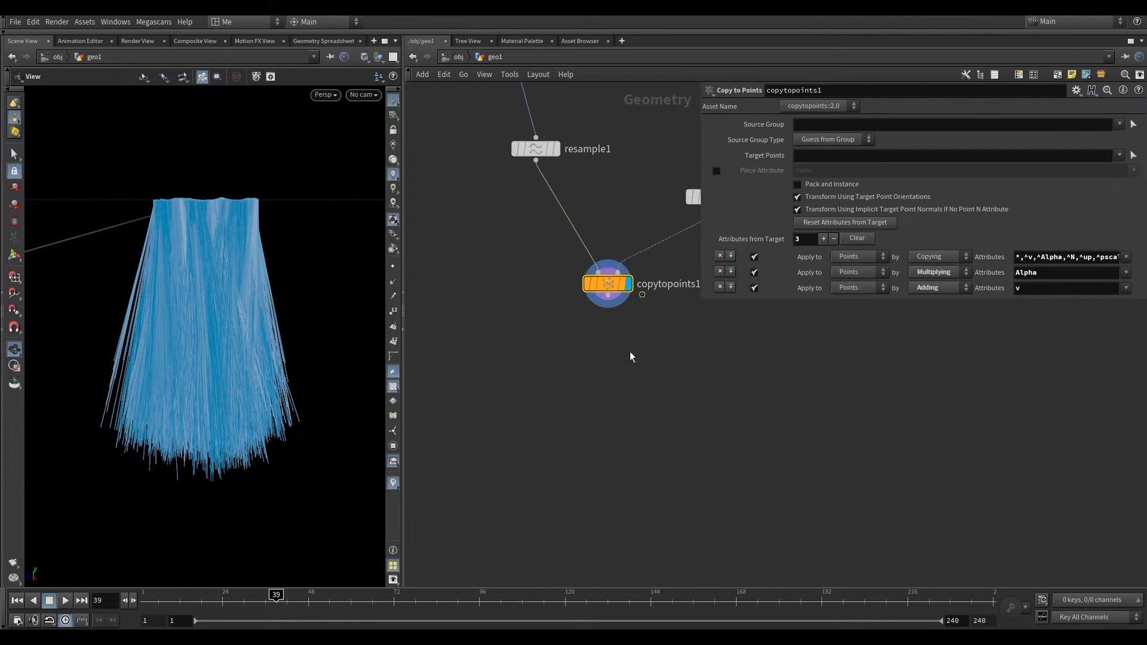
left_click(608, 295)
key("Escape")
left_click_drag(609, 295, 605, 354)
key("Escape")
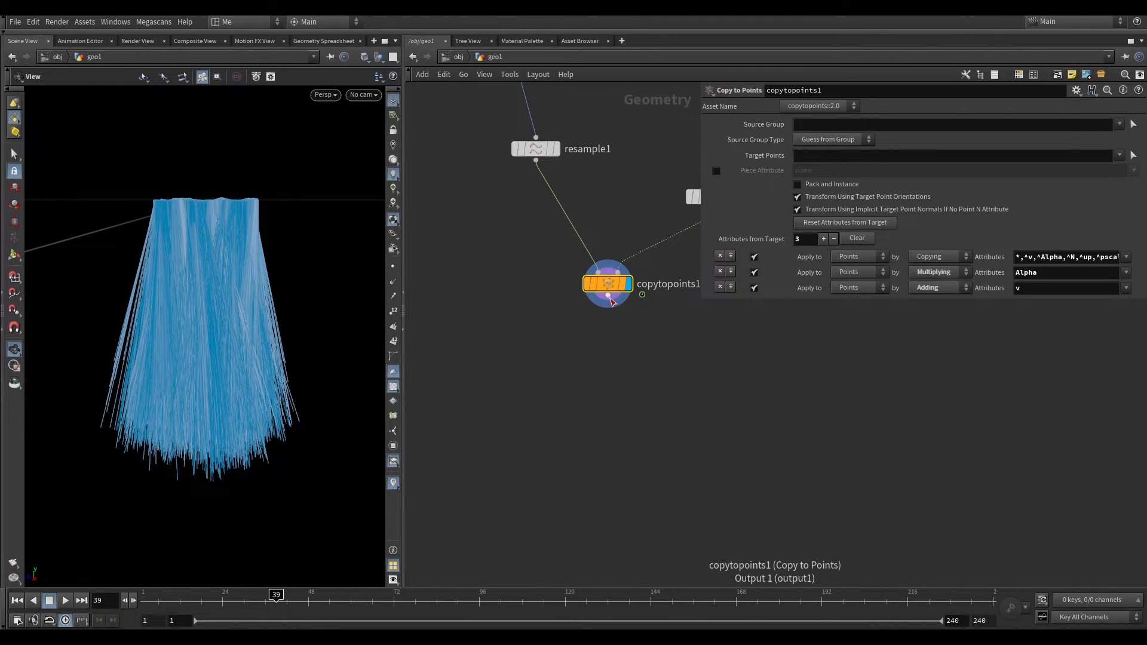
key("Tab")
type("aw")
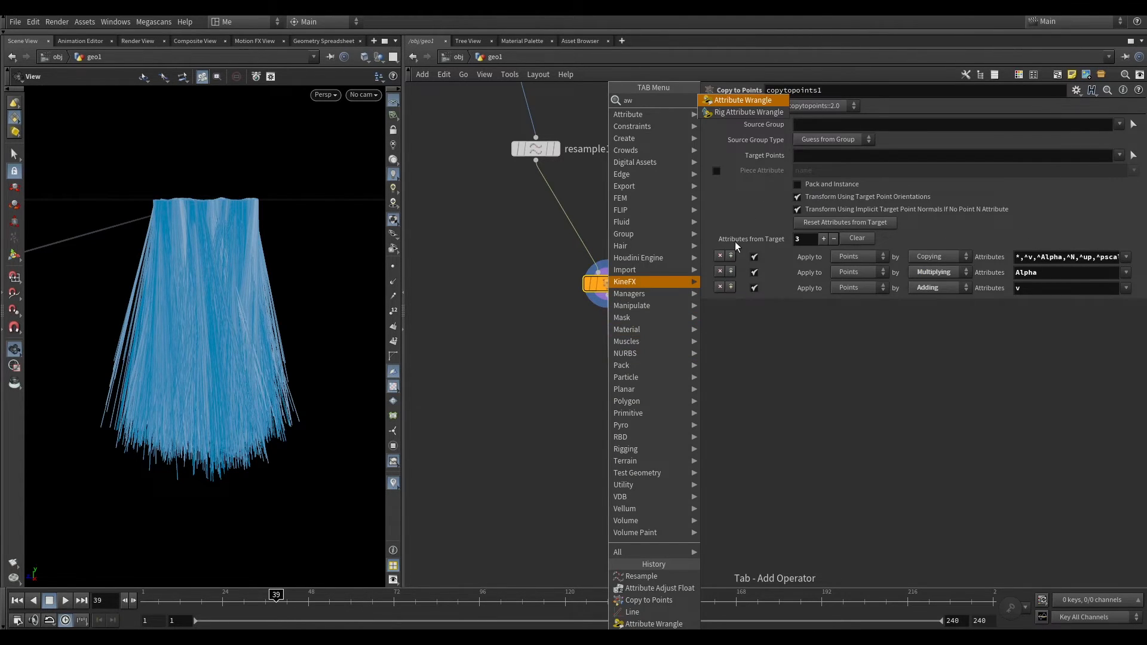
left_click(743, 100)
left_click(605, 376)
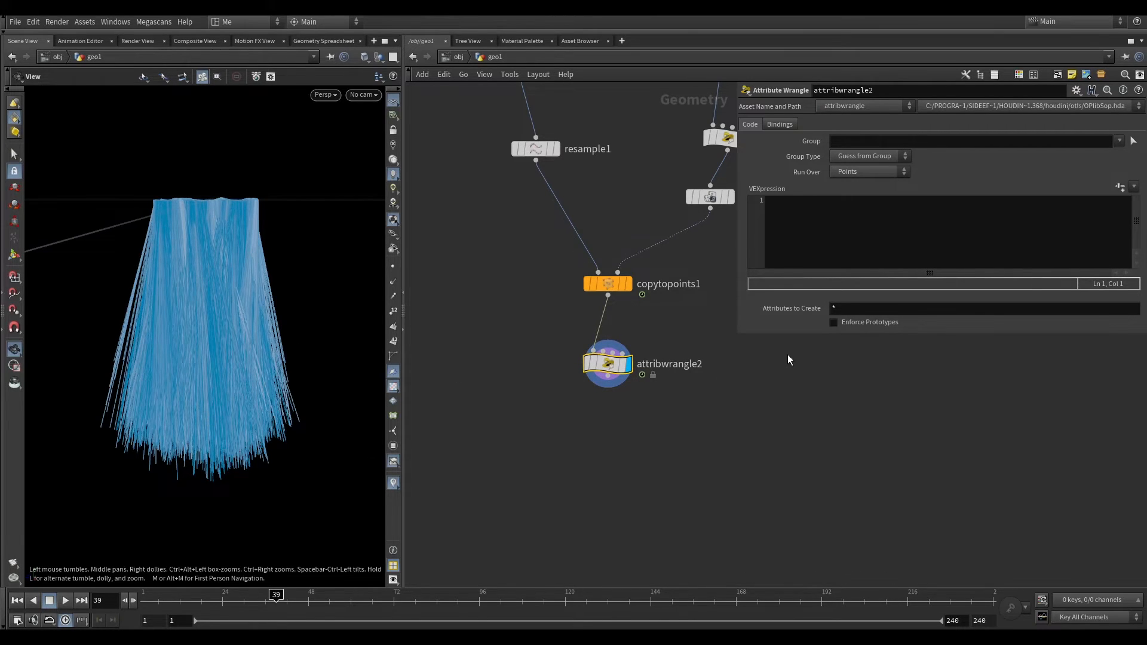
Write the wrangle expression f@density = chramp("density",f@curveu); to drive density by a ramp along each ray.
left_click(793, 227)
type("f@density")
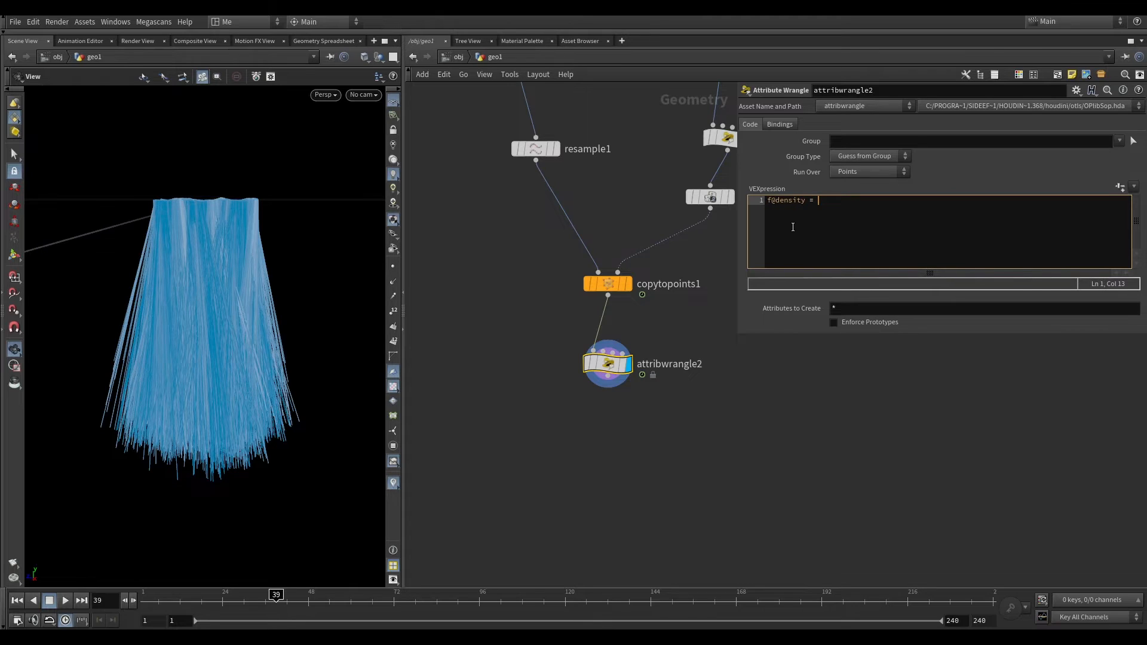
type(" = chra")
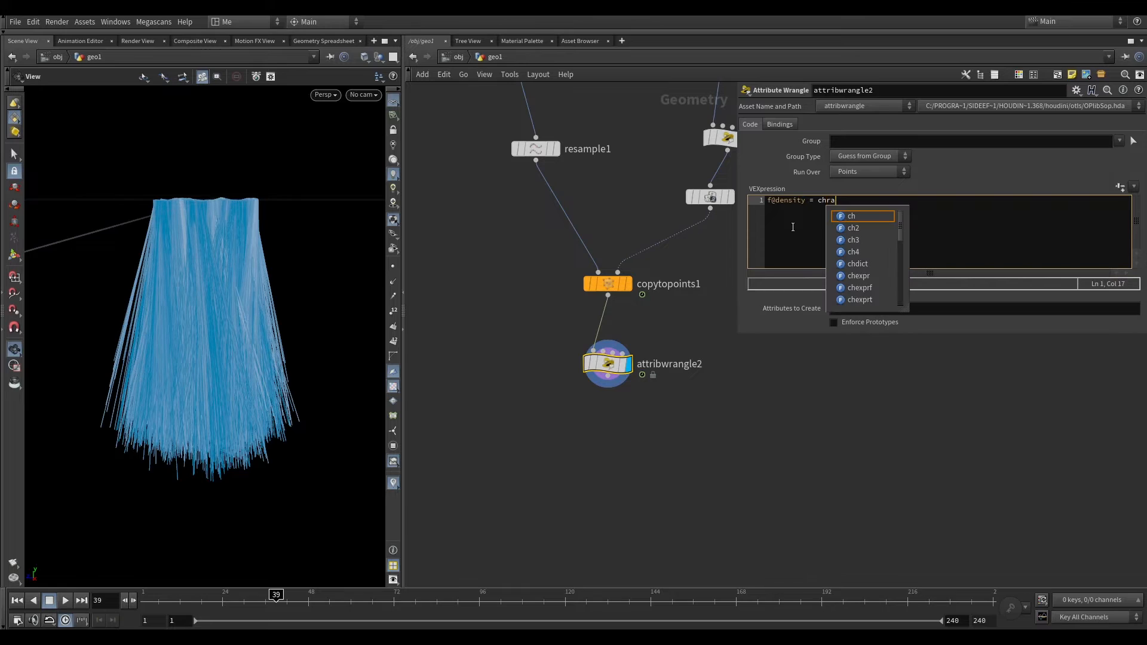
type("mp(")
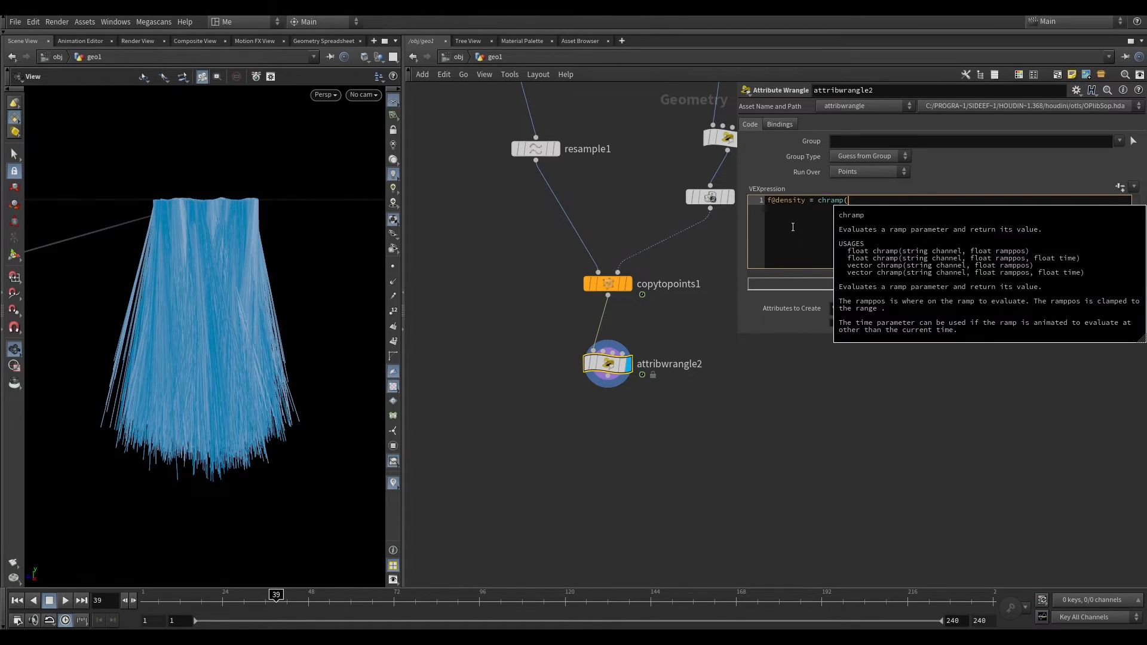
type("\"density\",f@curveu")
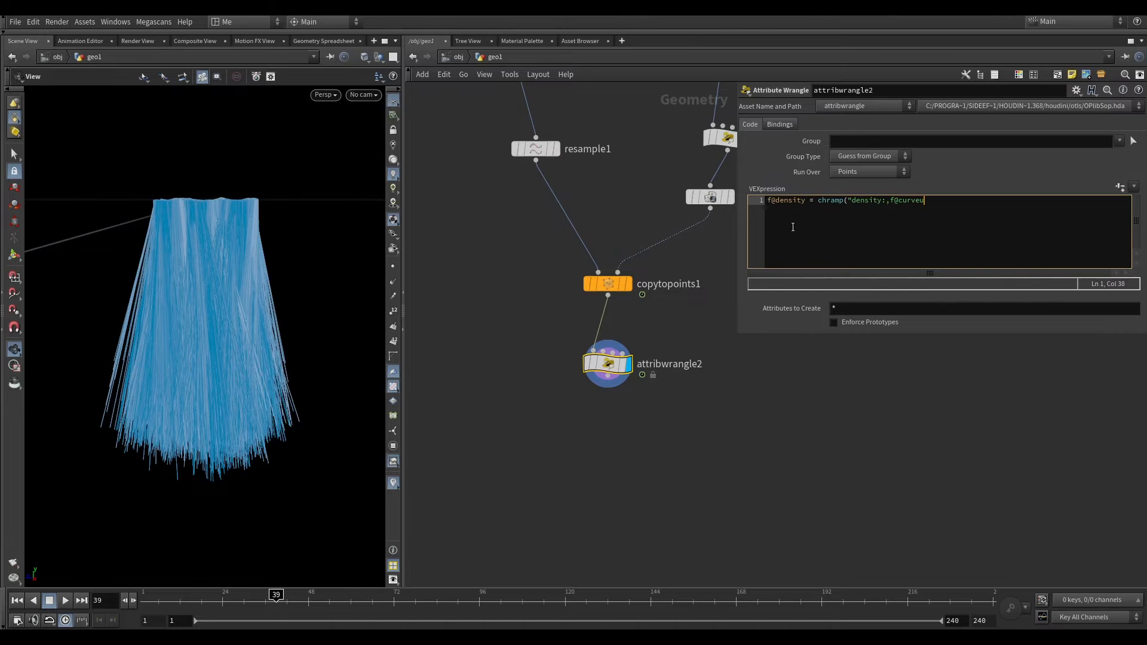
type(");")
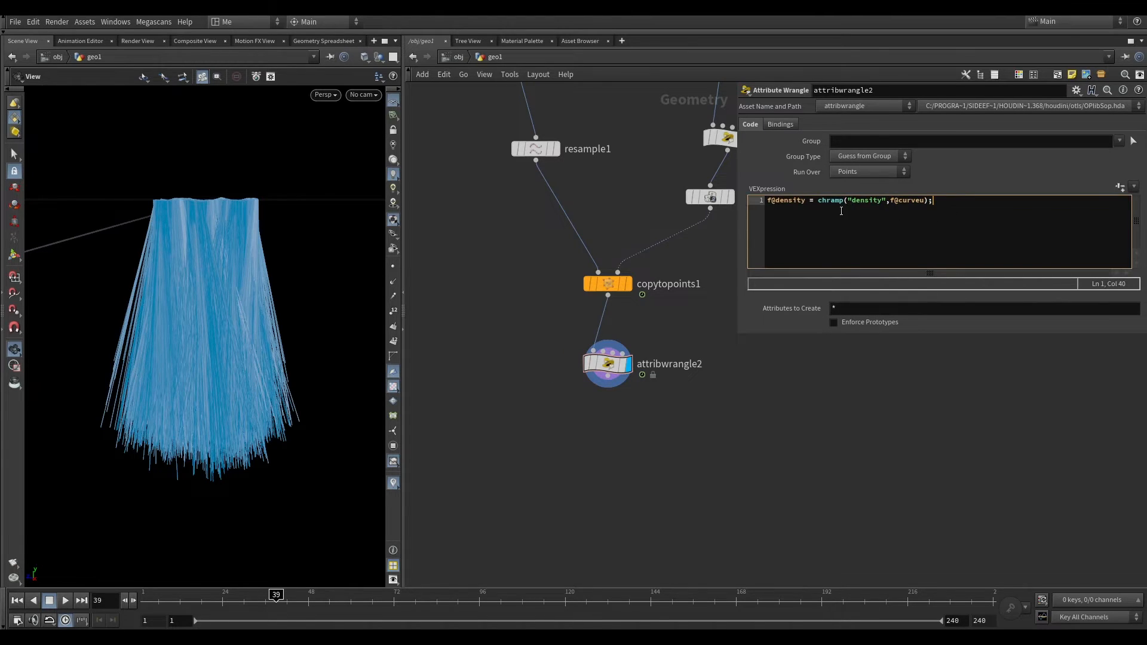
Add a second wrangle line multiplying f@density by a fit of f@mask with the range values 0.25 and 1.
key("Return")
type("f@density")
type("* = fit(")
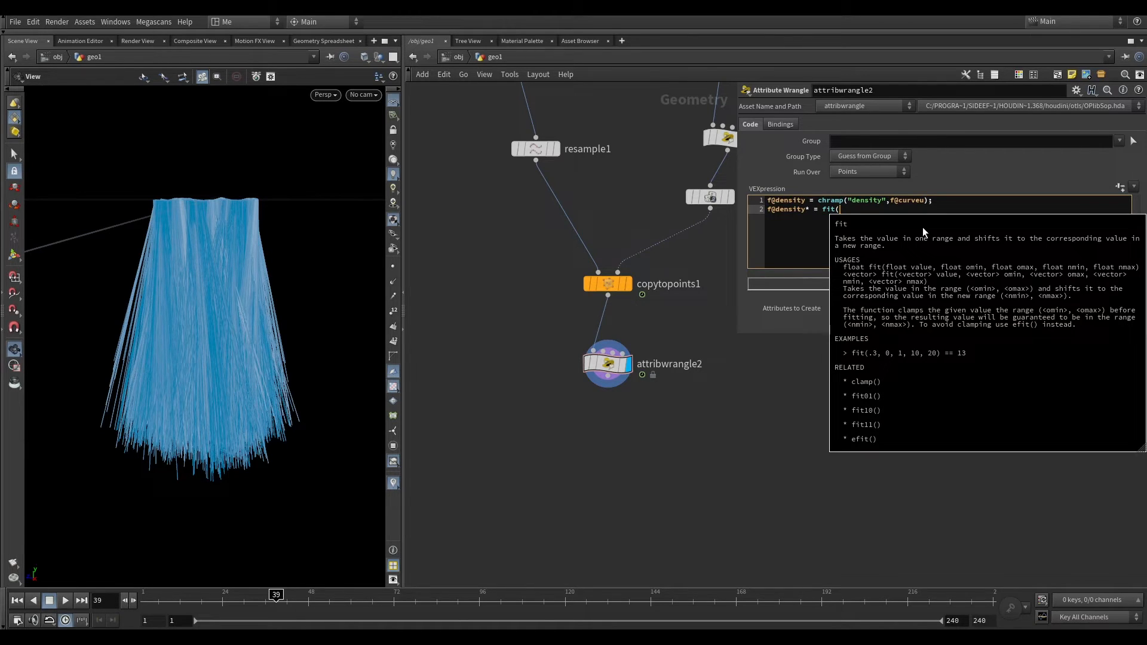
type("f@")
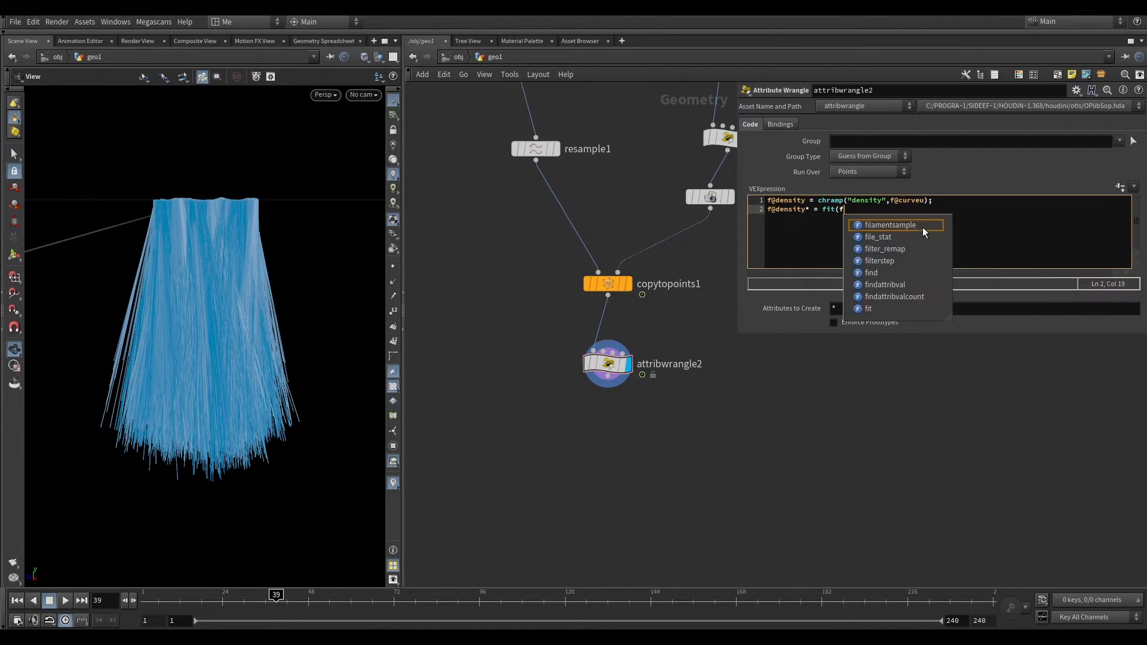
type("mask,0.25,1);")
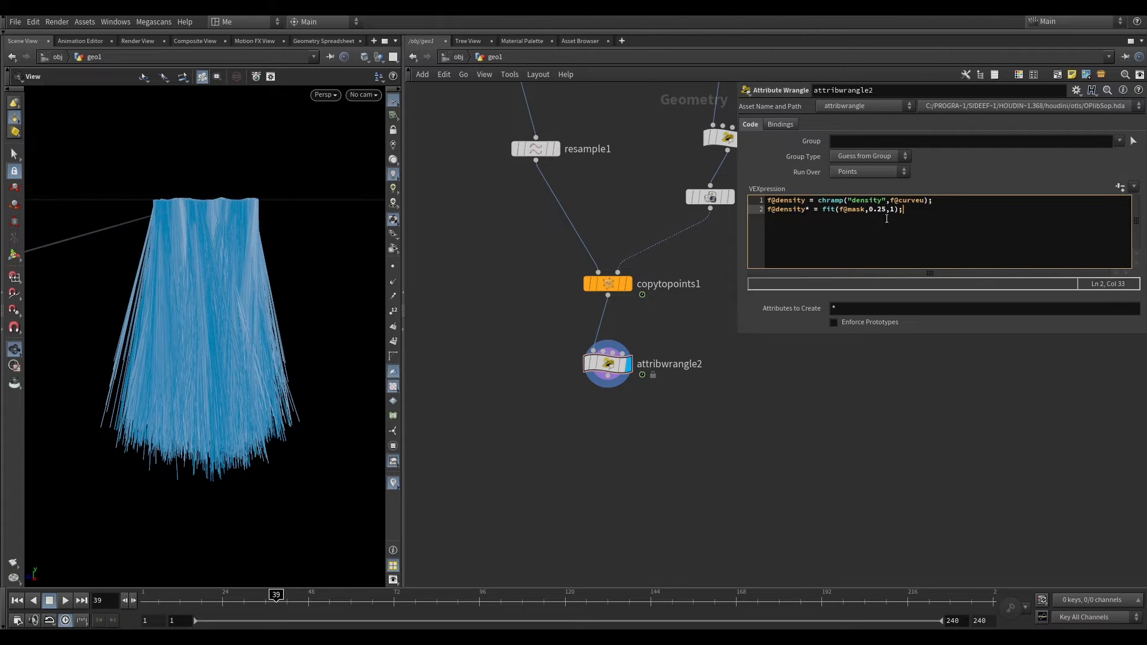
Correct the second wrangle line to f@density*=fit01(f@mask,0.25,1); and check the rays.
left_click(805, 418)
left_click(821, 210)
type("01")
left_click(918, 493)
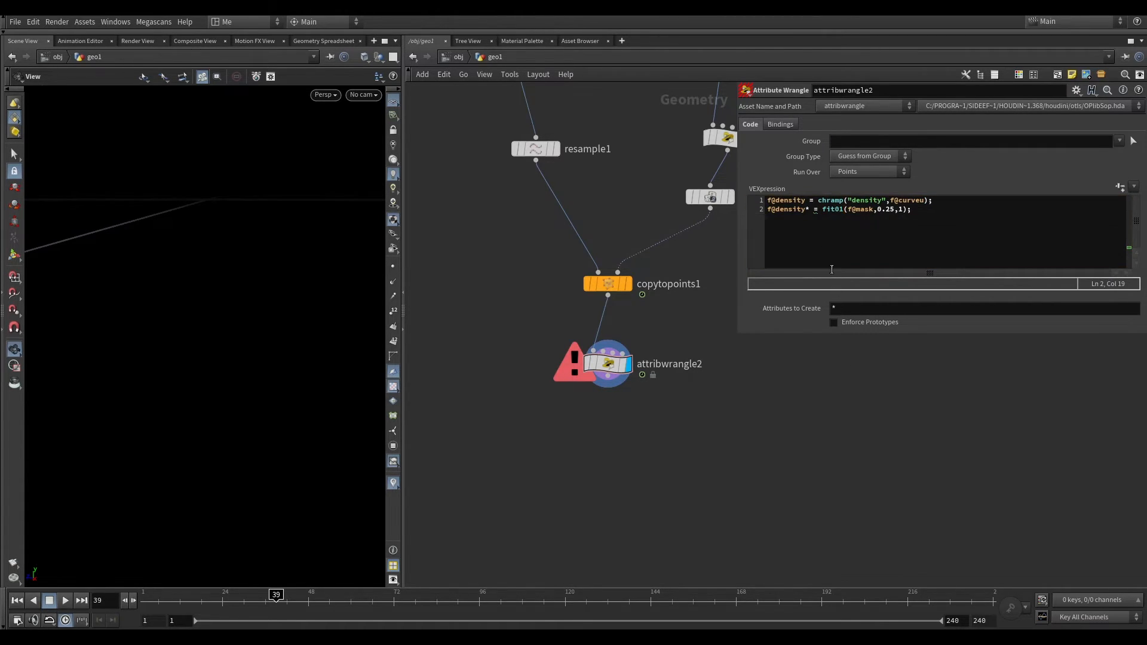
left_click_drag(277, 303, 242, 263)
Add a Volume Rasterize Attributes node directly below the density wrangle.
middle_click_drag(558, 405, 545, 300)
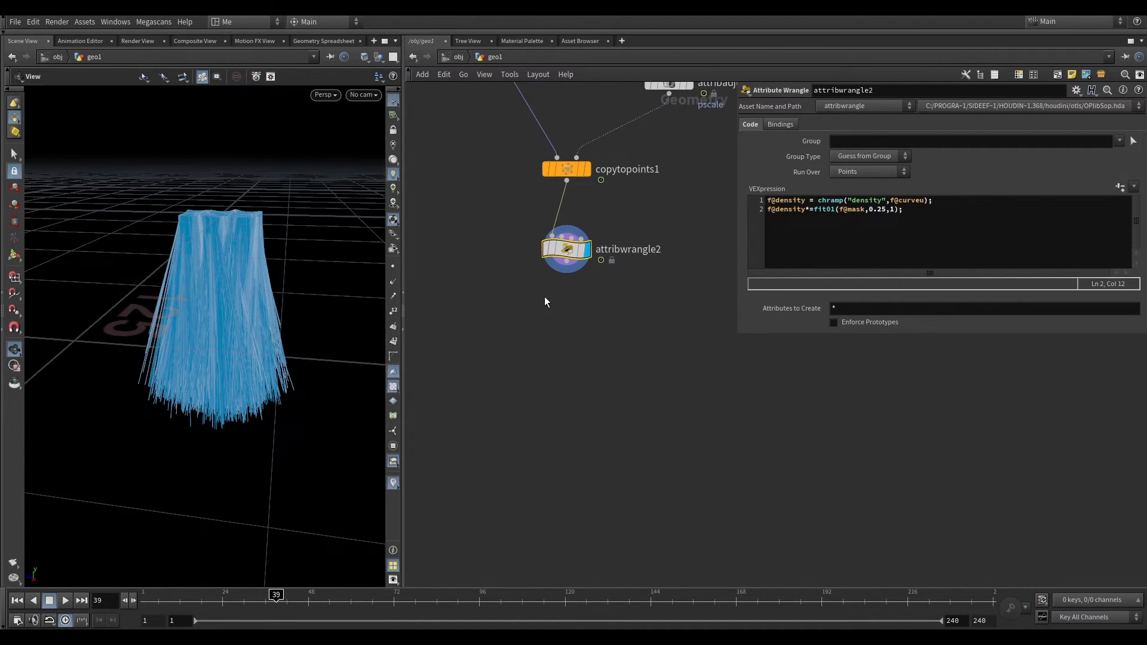
left_click(529, 249)
left_click(741, 200)
left_click(738, 201)
left_click(838, 22)
key("Tab")
type("ras")
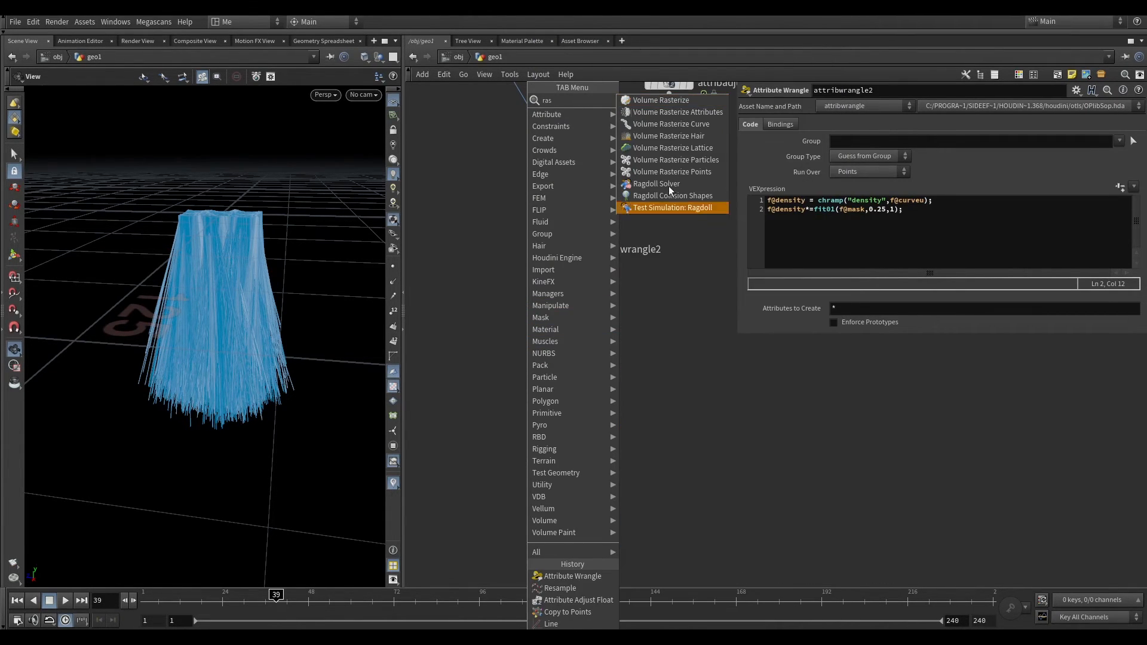
left_click(672, 112)
left_click(548, 375)
left_click_drag(528, 375, 594, 320)
Choose density as the attribute to rasterize, set the voxel size to 0.5, and frame the result.
left_click(1133, 156)
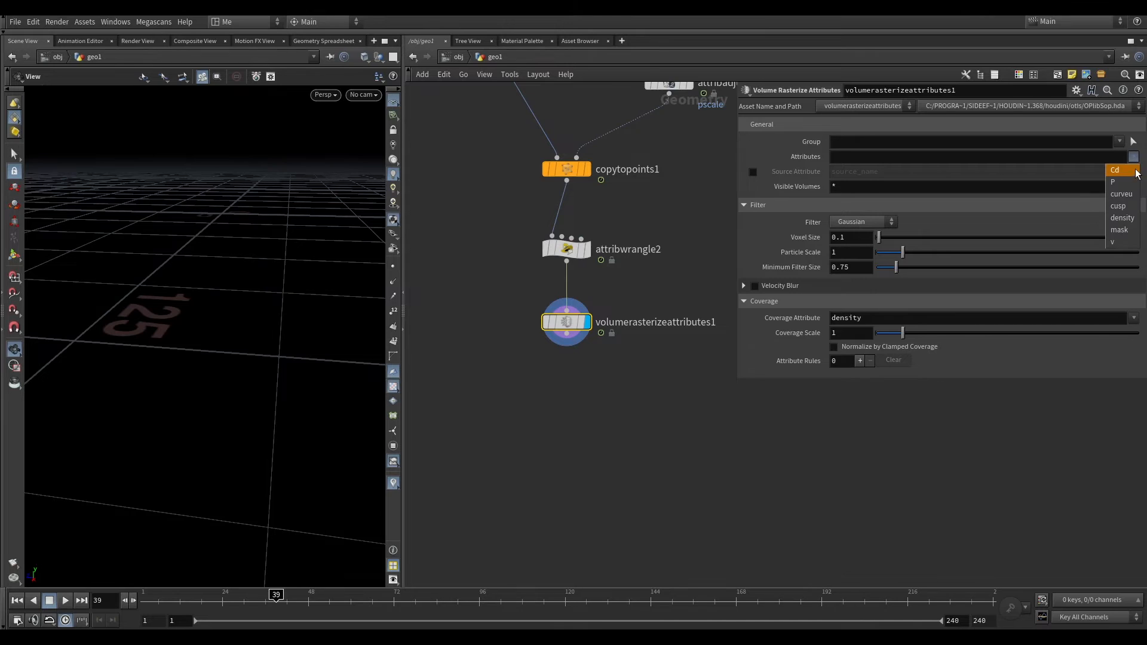
left_click(1124, 219)
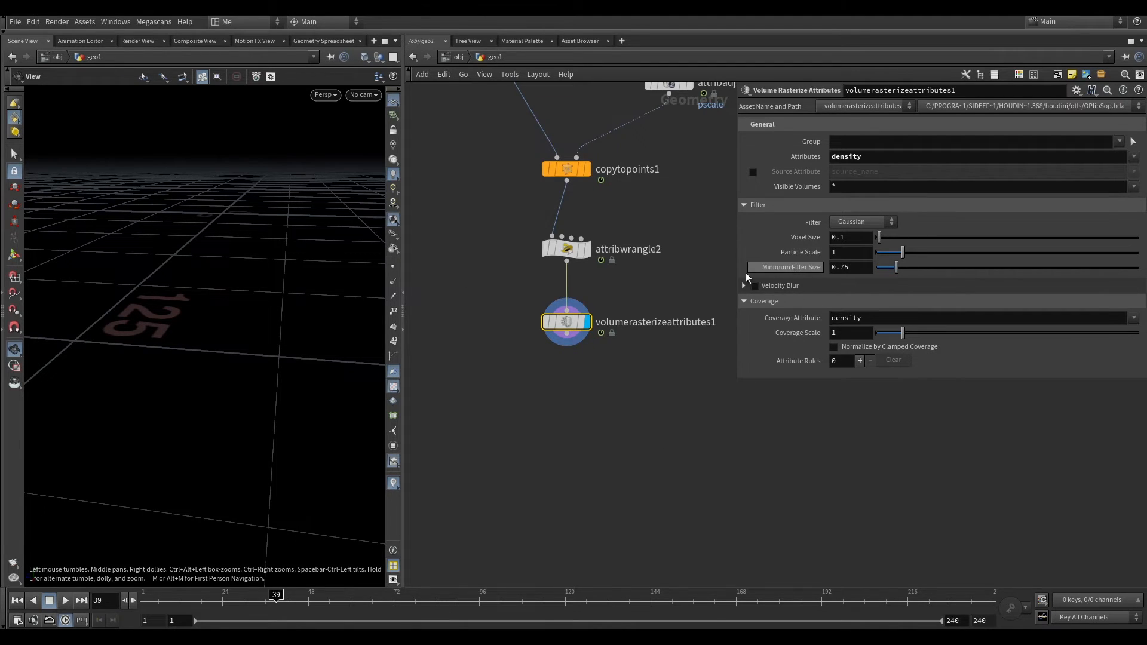
middle_click_drag(333, 299, 294, 285)
key("g")
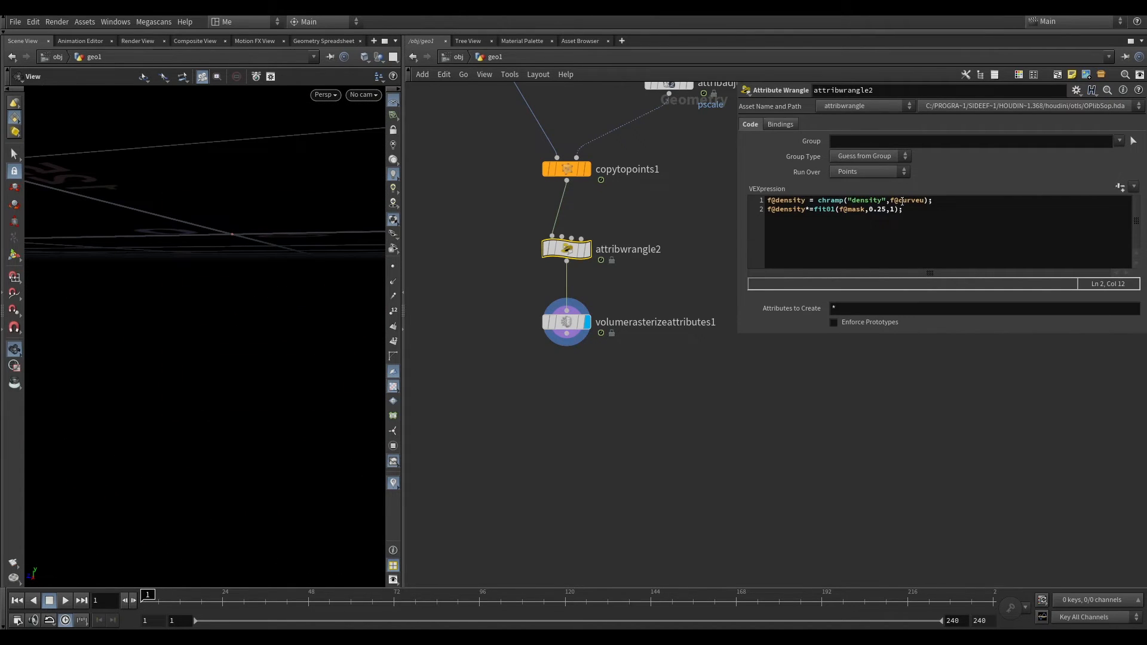
Generate the wrangle's density ramp parameter, display the wrangle, and raise the ramp's first point to 1.
left_click(1120, 187)
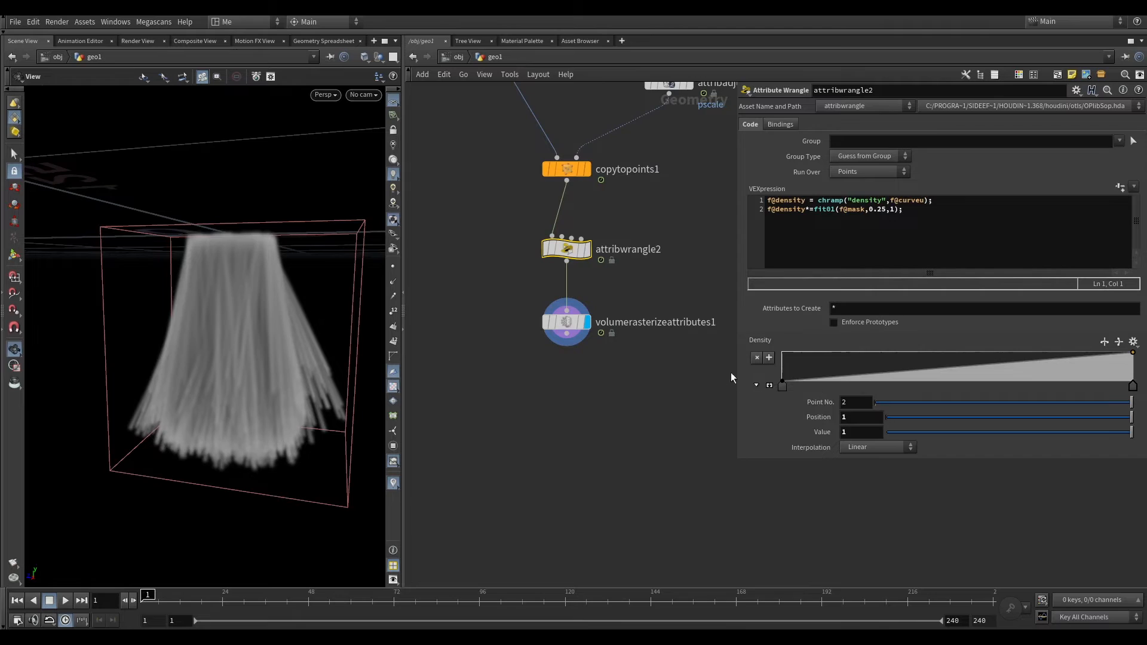
left_click(589, 249)
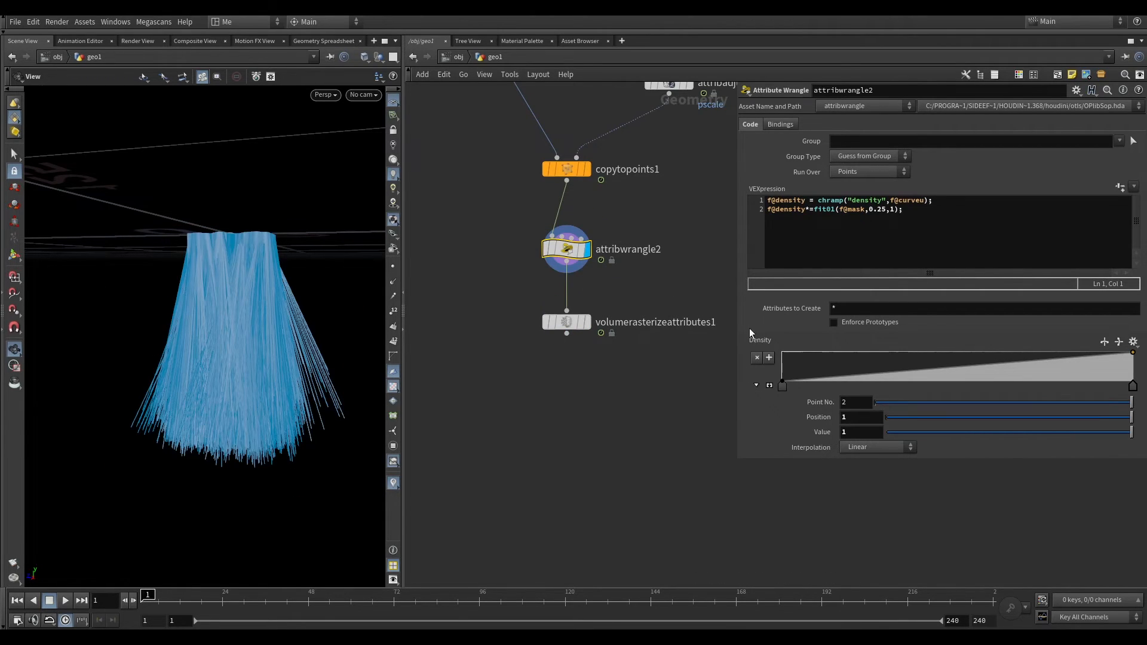
left_click_drag(783, 382, 777, 343)
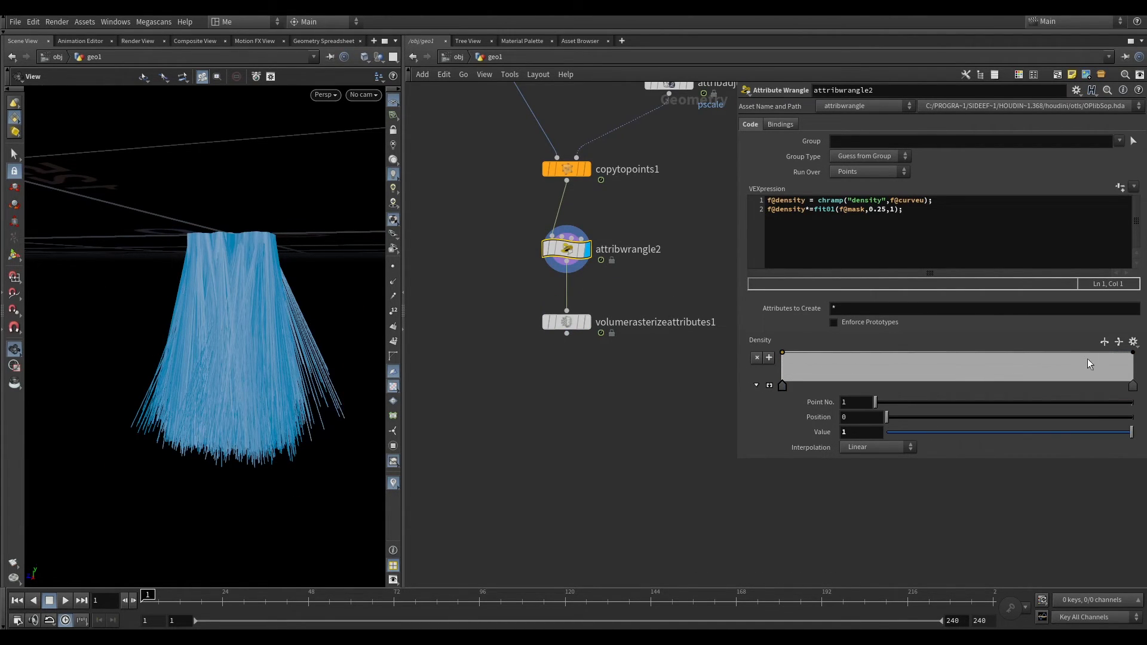
Set the density ramp's end point to 0.25 and add a point at about position 0.93 with value about 0.69.
left_click(1133, 386)
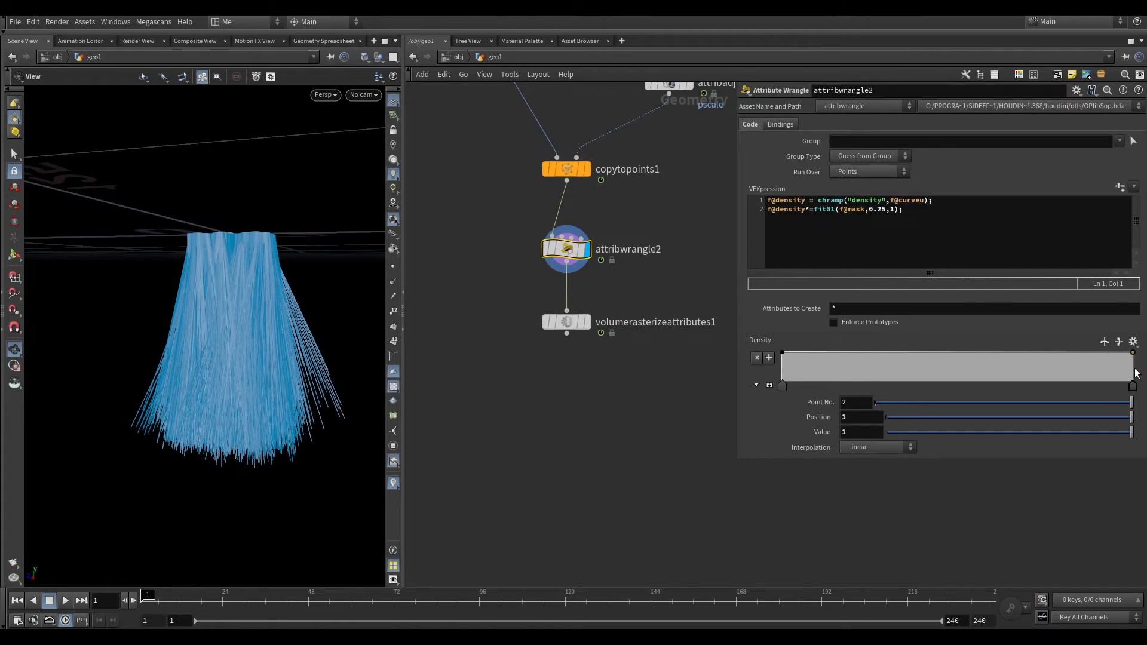
left_click_drag(1133, 353, 1138, 376)
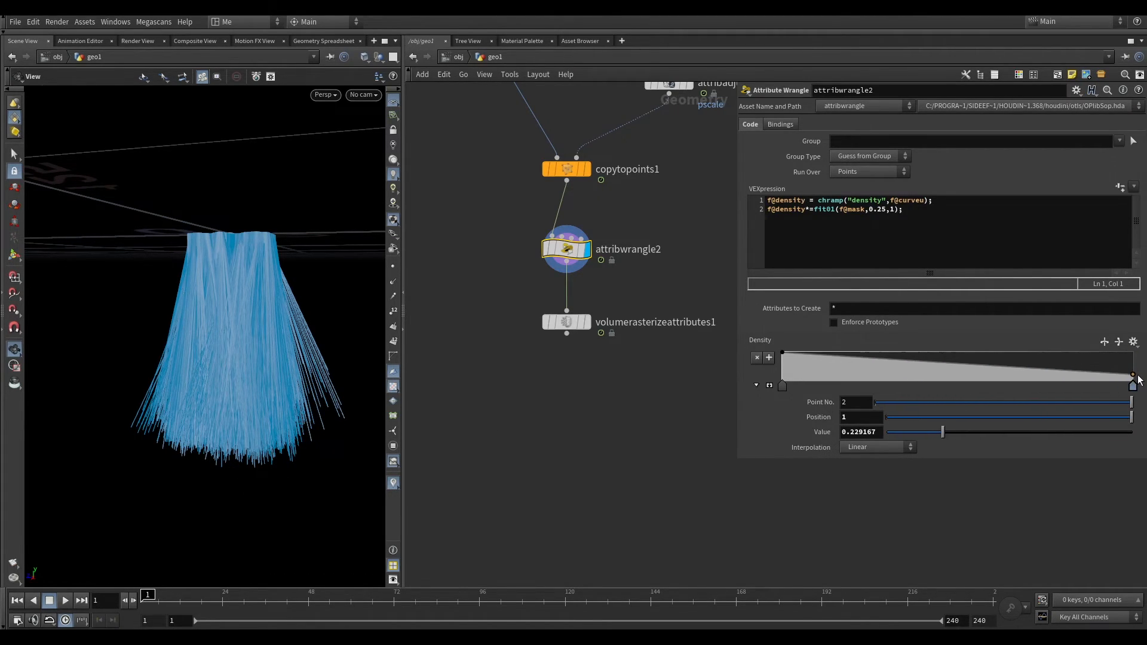
left_click(883, 431)
type("0.25")
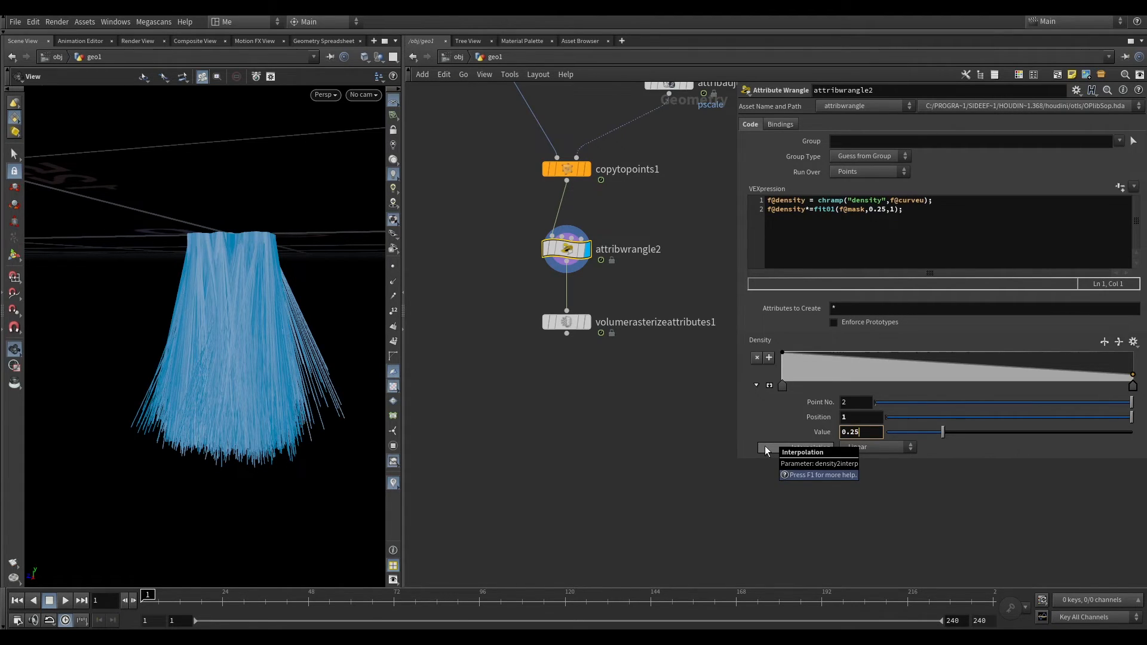
key("Return")
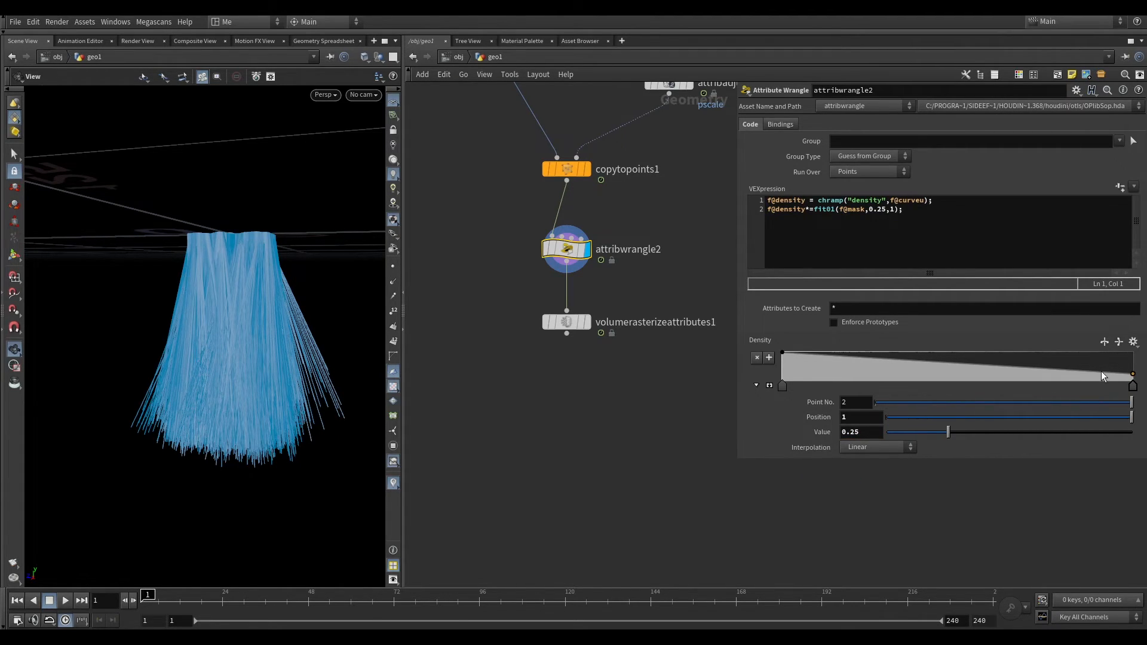
left_click_drag(1109, 372, 1108, 361)
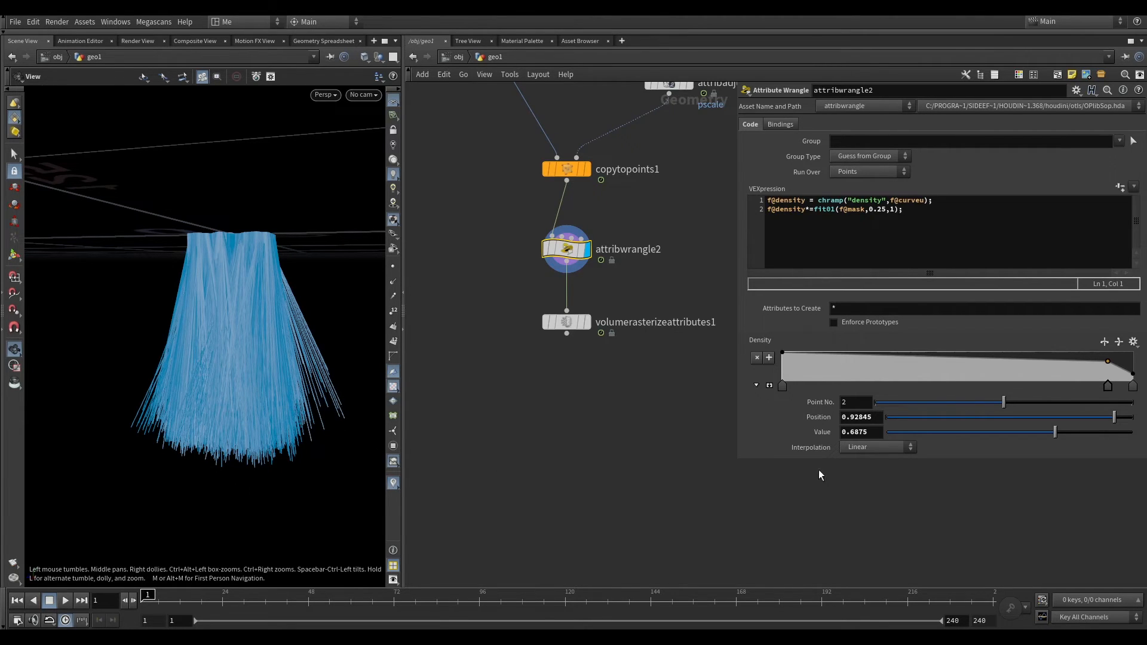
Display the rasterized volume and lower its particle scale to 0.32, checking the rays from several angles.
left_click(564, 322)
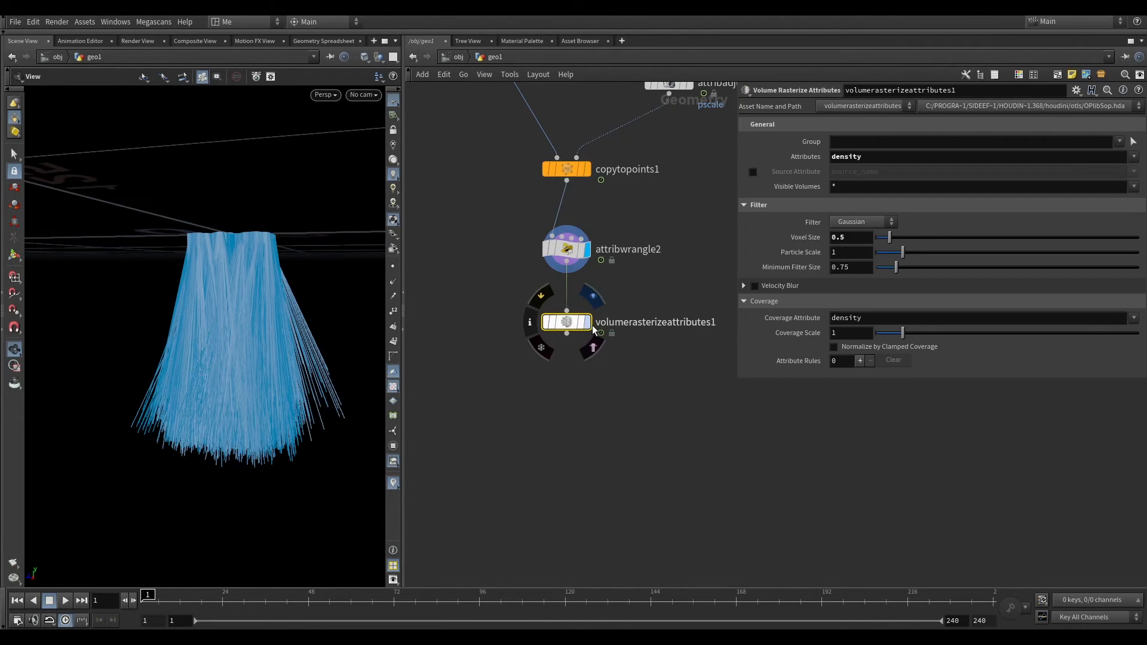
left_click(587, 322)
left_click_drag(231, 371, 173, 411)
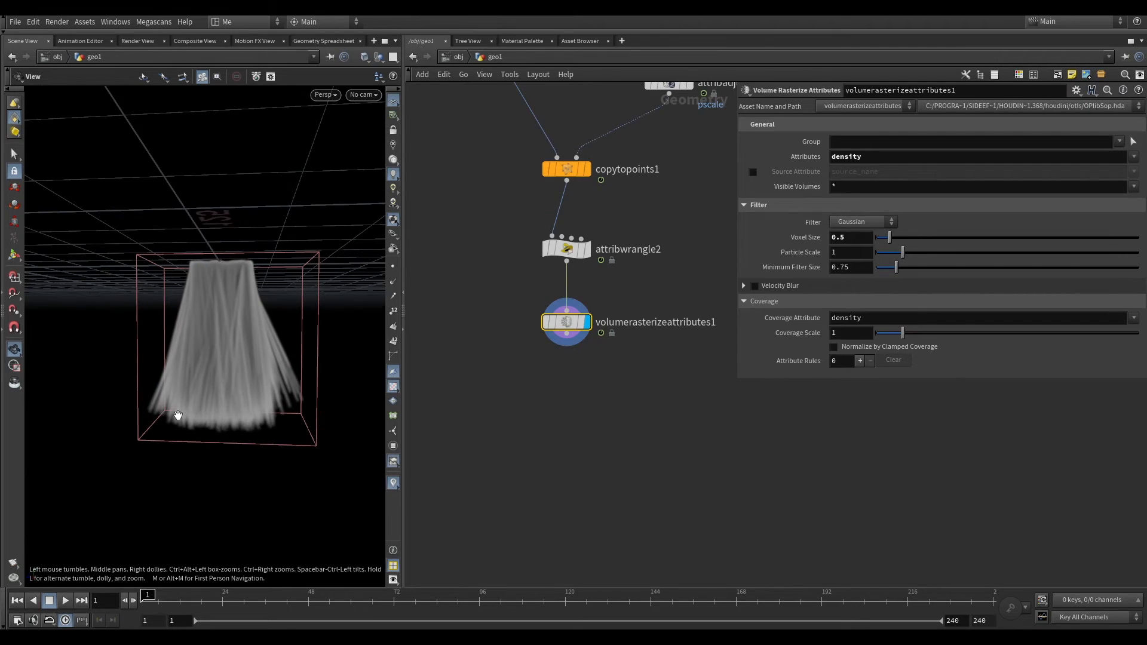
scroll(289, 338, "up", 3)
mouse_move(281, 340)
left_mouse_down()
mouse_move(203, 353)
mouse_move(280, 350)
left_mouse_up()
left_click_drag(892, 253, 885, 253)
mouse_move(150, 328)
left_mouse_down()
mouse_move(90, 328)
mouse_move(164, 330)
left_mouse_up()
left_click_drag(198, 364, 261, 376)
left_click_drag(336, 390, 287, 382)
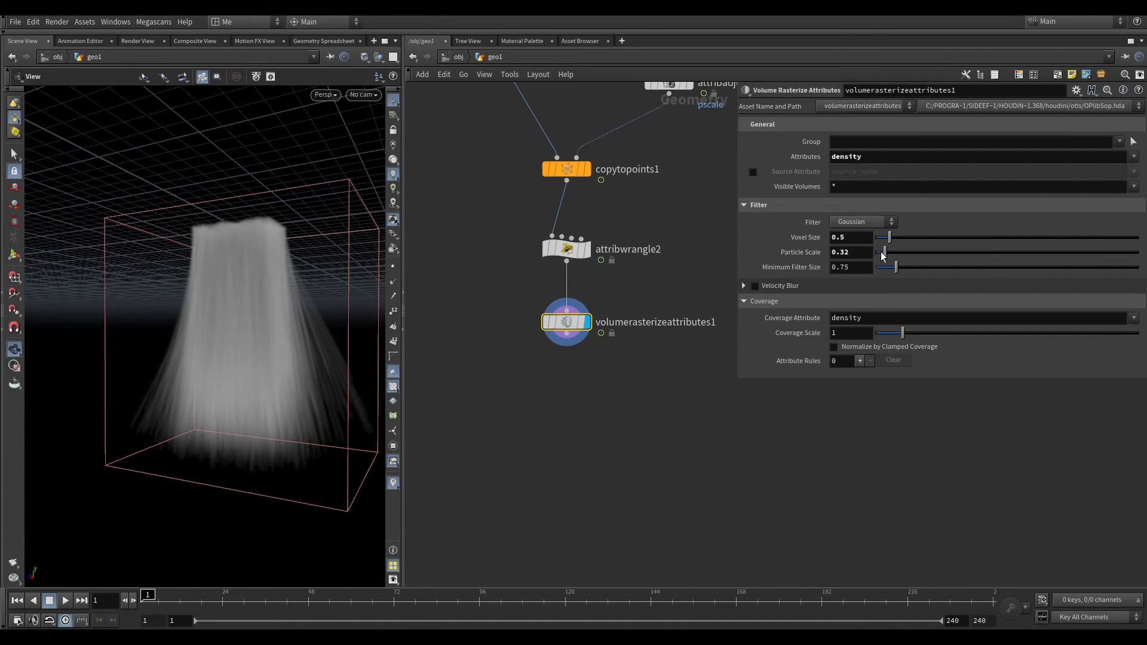
Rearrange the density wrangle and Volume Rasterize Attributes nodes into a column offset from Copy to Points.
left_click_drag(567, 323, 495, 347)
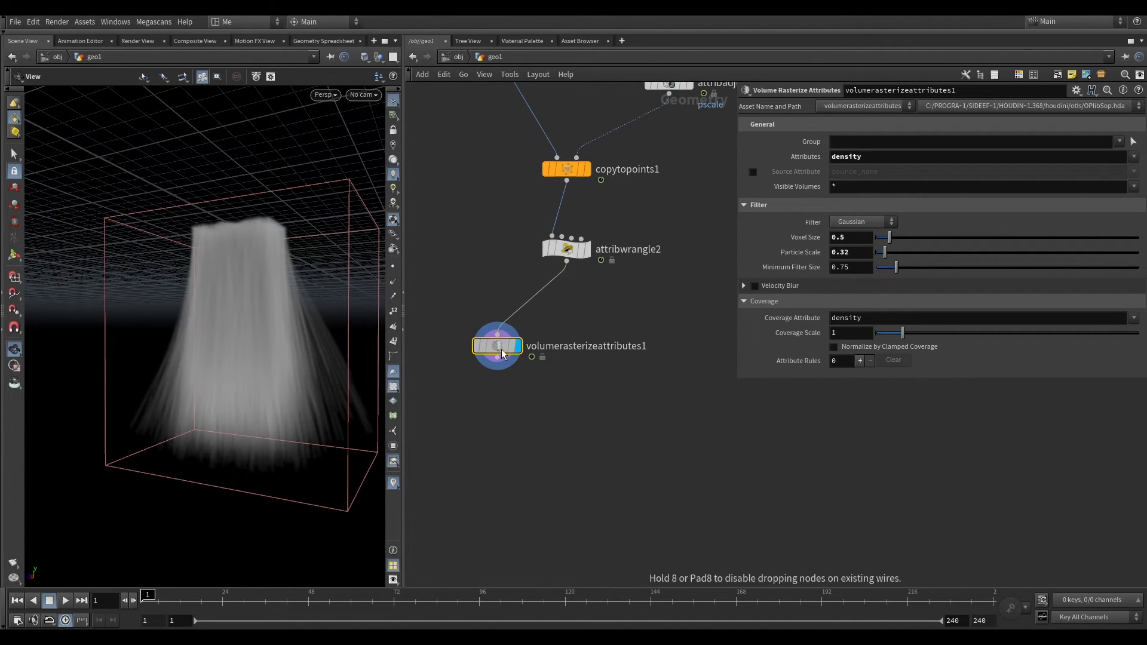
left_click_drag(279, 338, 263, 311)
left_click_drag(391, 352, 353, 347)
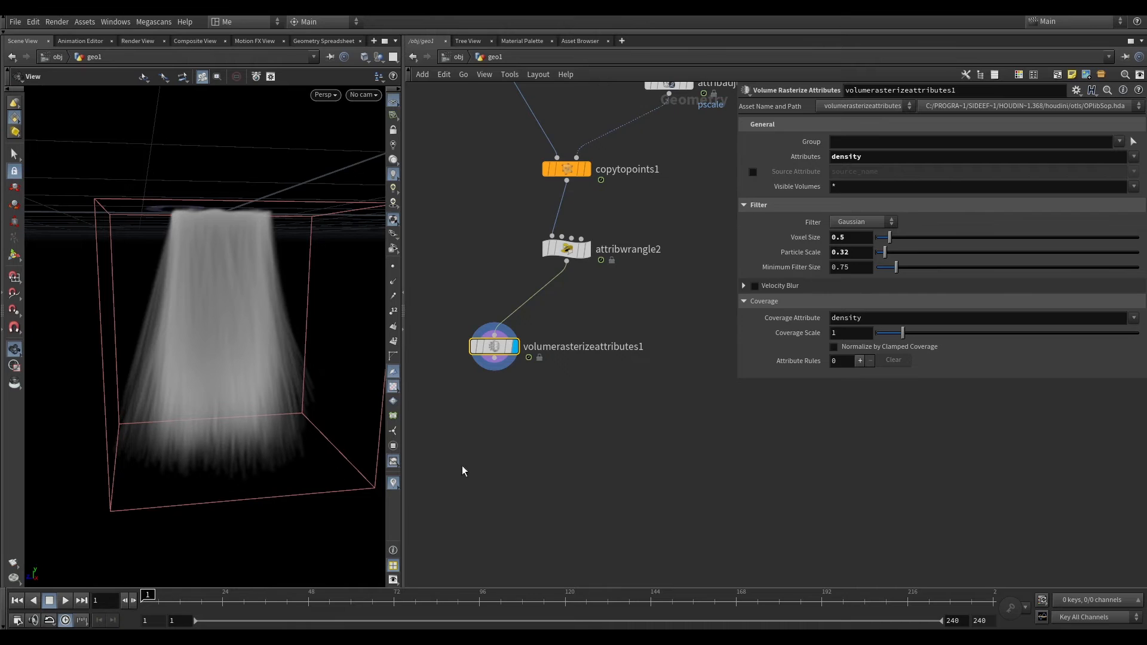
scroll(591, 314, "down", 5)
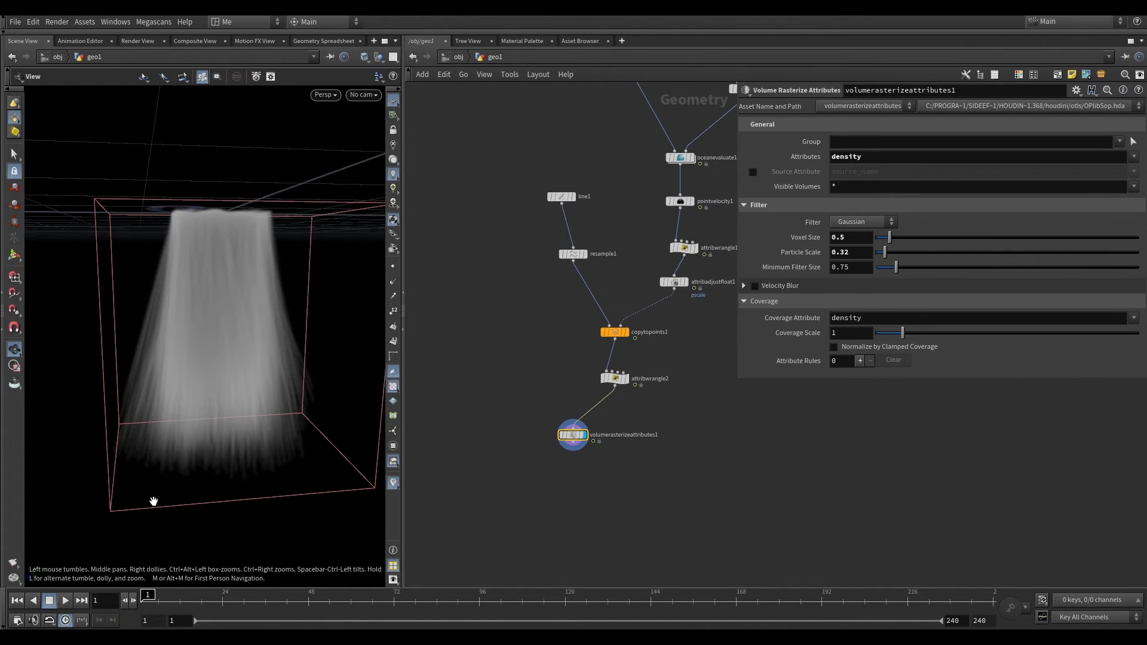
middle_click_drag(693, 436, 663, 439)
left_click_drag(590, 385, 539, 388)
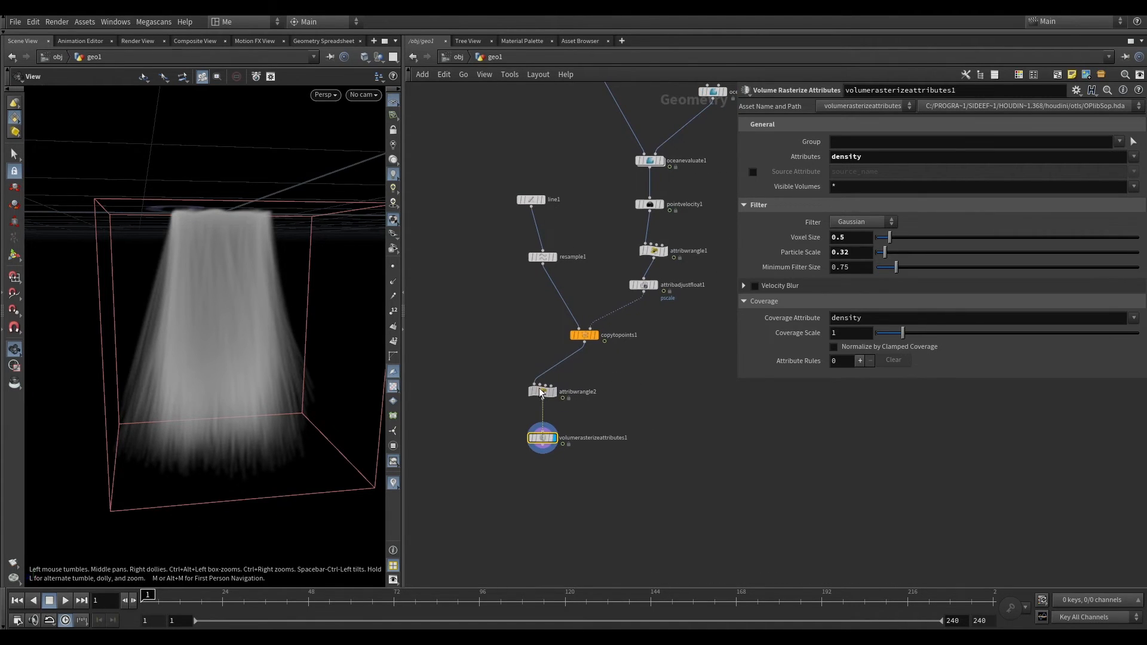
middle_click_drag(611, 404, 596, 391)
Add a second Volume Rasterize Attributes node beside the density wrangle and set its voxel size to 0.5.
key("Tab")
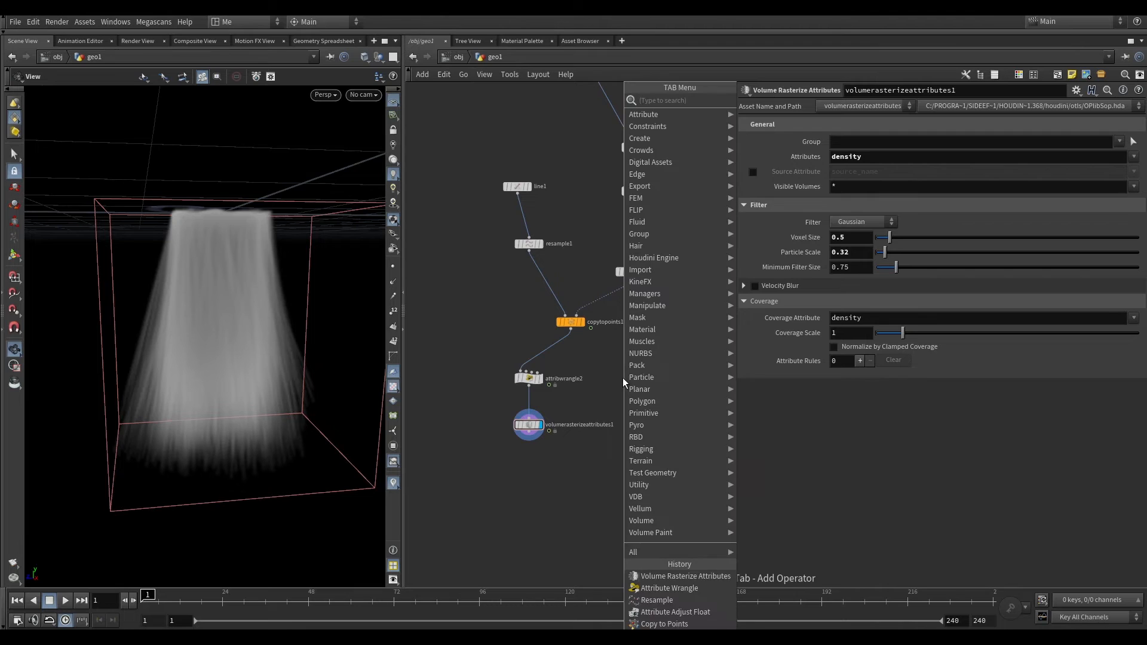
type("rast")
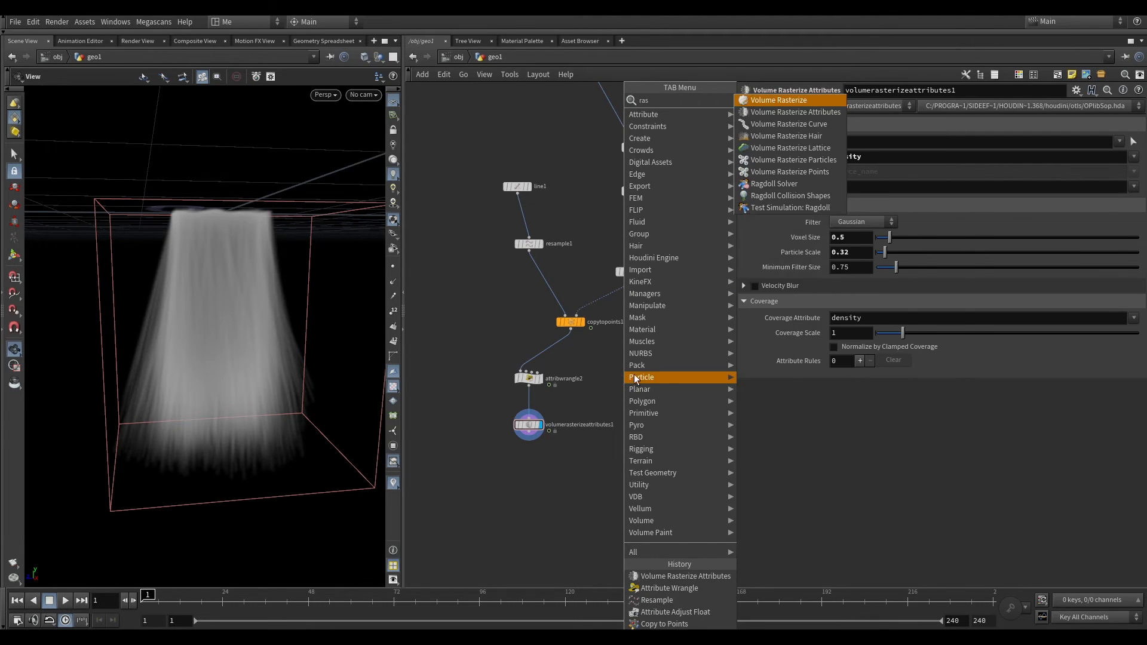
left_click(795, 112)
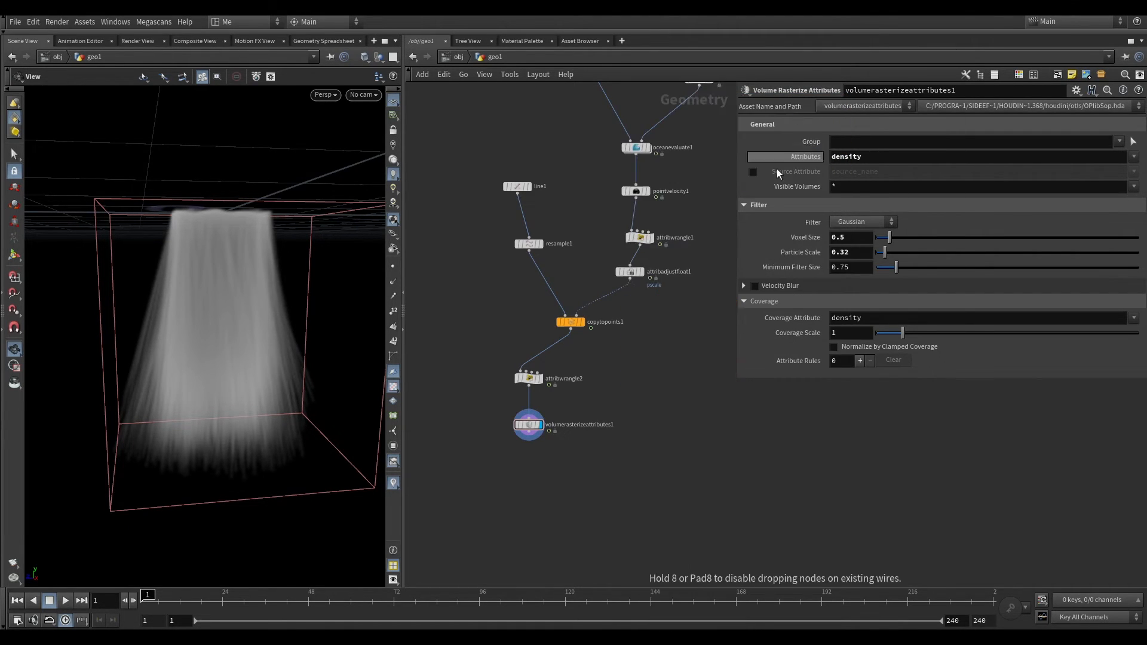
left_click(658, 378)
left_click(851, 237)
type("0.5")
key("Return")
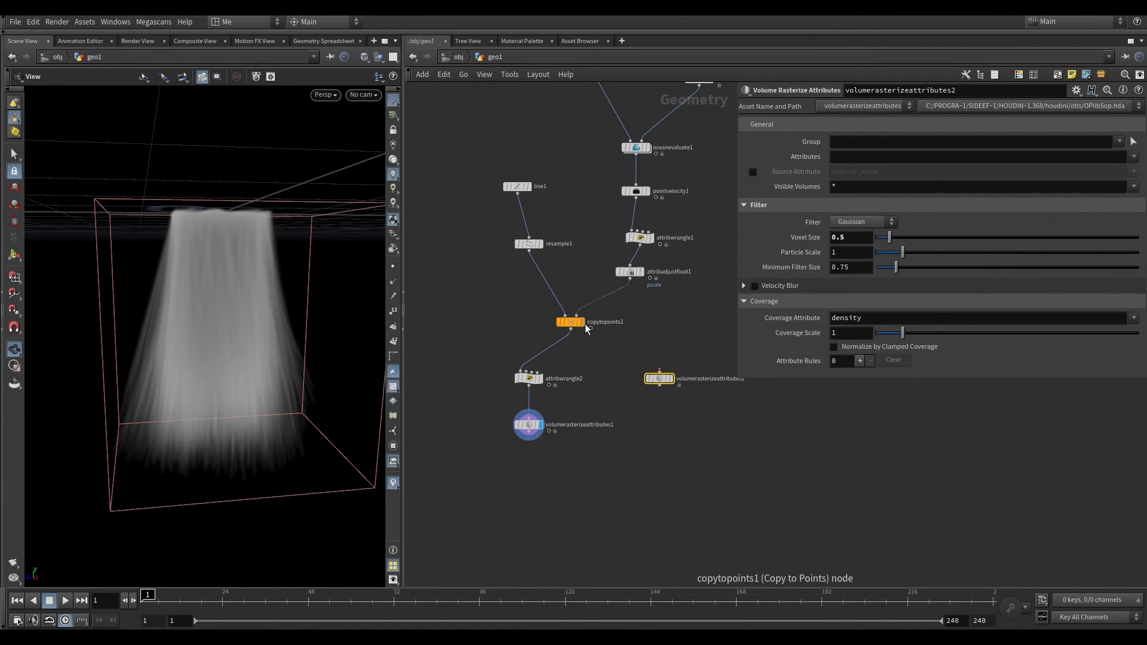
Feed the second rasterize node from Copy to Points, display it, and rasterize the curveu attribute.
left_click_drag(571, 329, 658, 371)
left_click(671, 379)
left_click(1134, 157)
left_click(1120, 205)
left_click_drag(229, 281, 216, 333)
middle_click_drag(603, 478, 609, 425)
Add a displayed VDB Smooth node with the density volume as input and the curveu volume as its mask.
key("Tab")
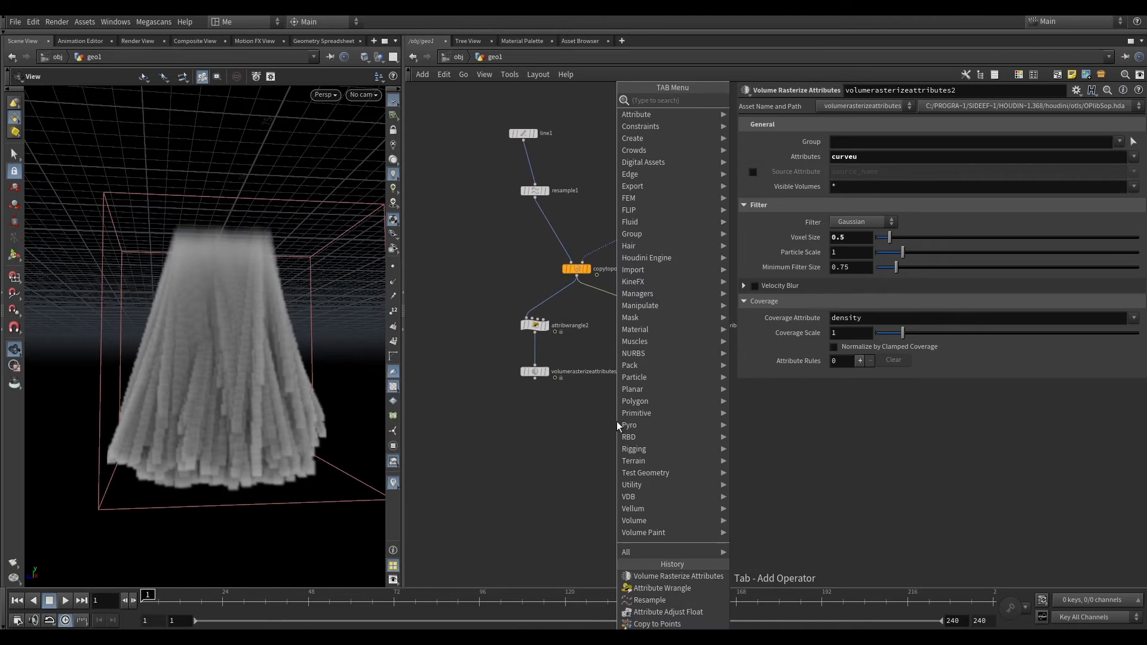
type("vdbsm")
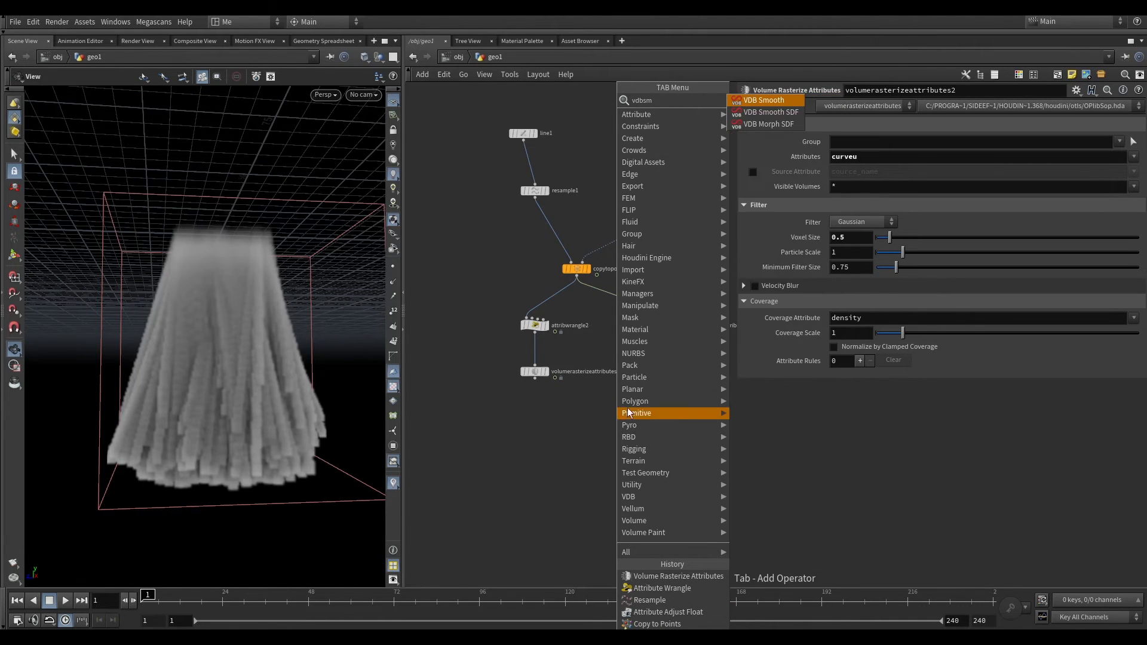
left_click(788, 100)
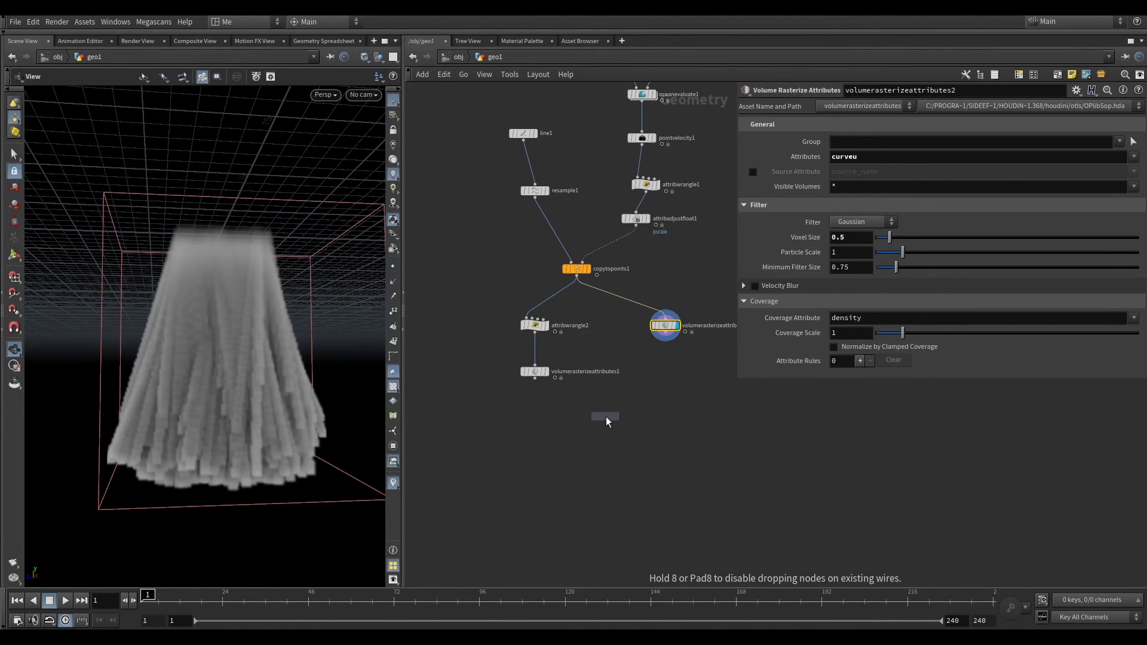
left_click(605, 416)
left_click_drag(535, 378, 665, 342)
left_click(617, 417)
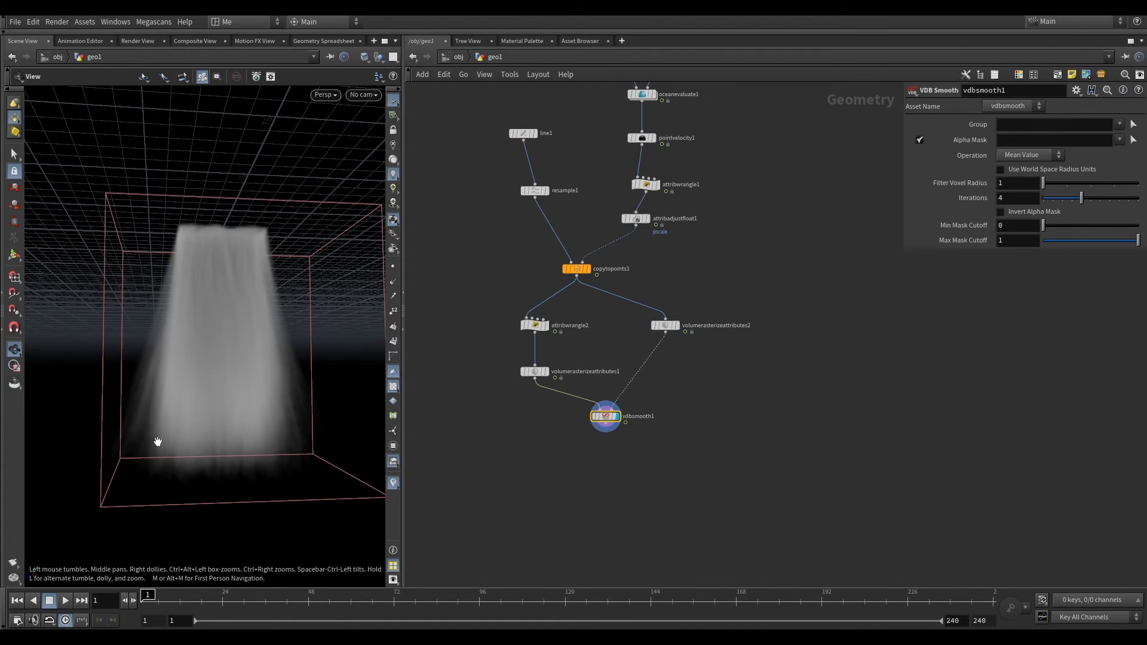
Compare the rays before and after VDB Smooth and examine the smoothed volume from another angle.
left_click(545, 372)
left_click(618, 417)
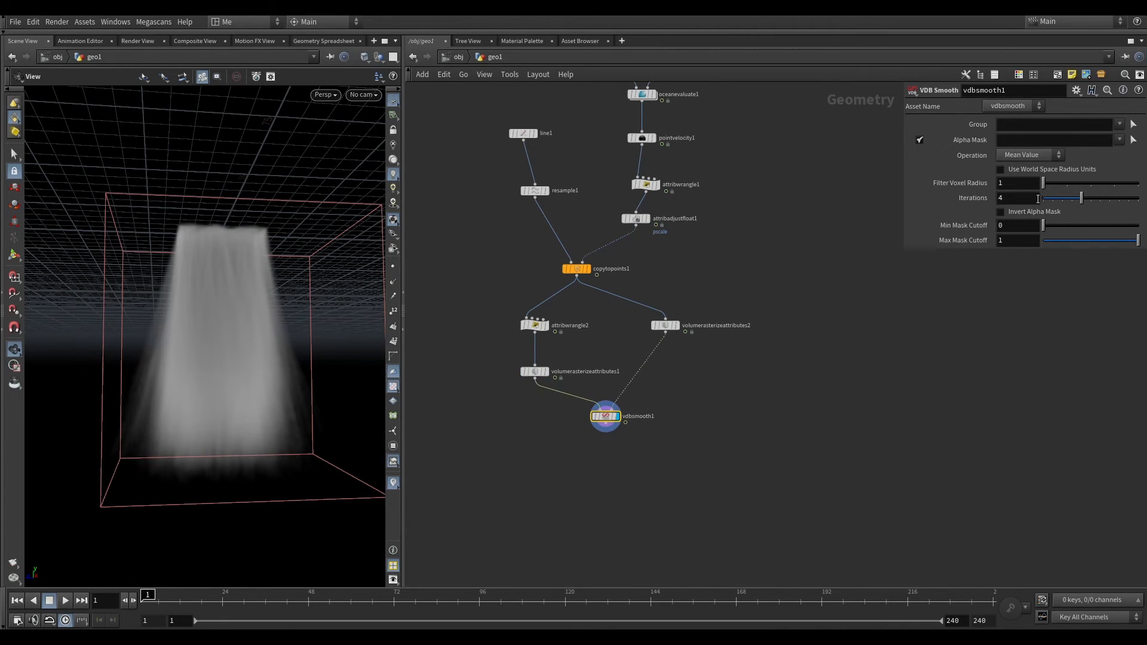
mouse_move(1088, 200)
left_mouse_down()
mouse_move(1116, 199)
mouse_move(1085, 200)
left_mouse_up()
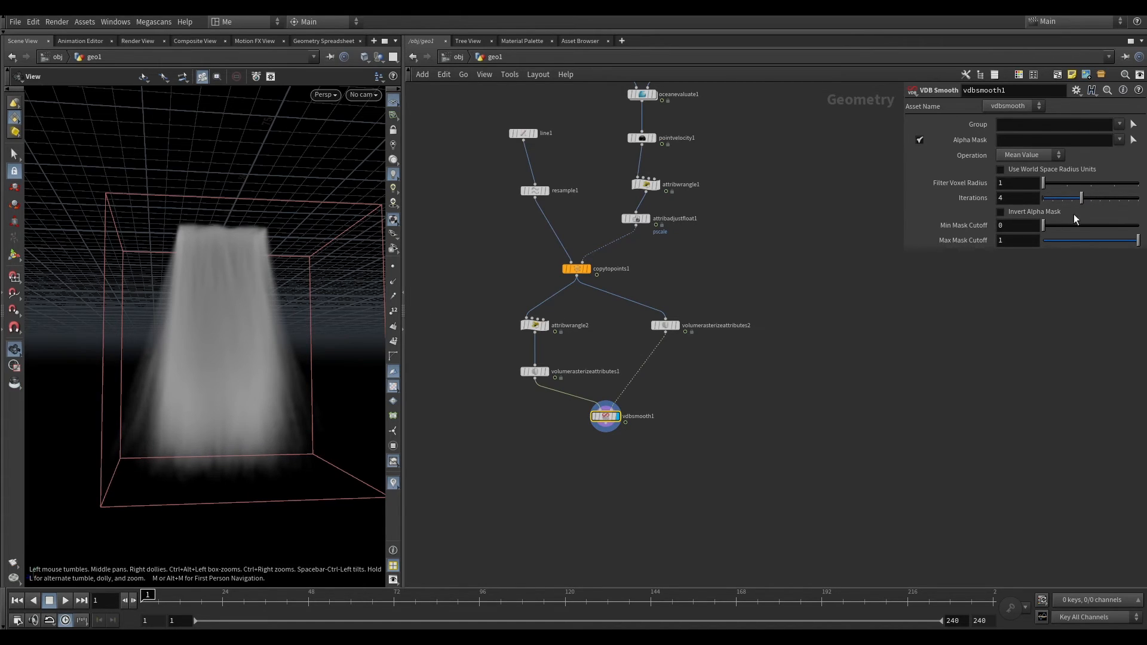
middle_click_drag(696, 439, 699, 379)
left_click_drag(299, 248, 240, 394)
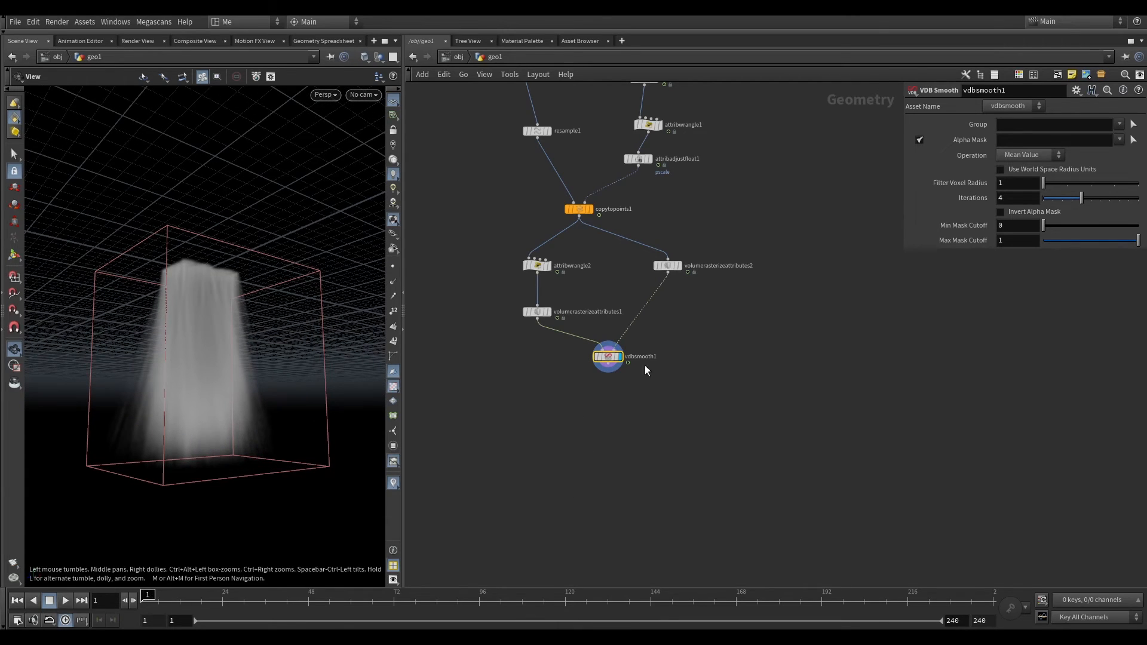
Add a Pyro Bake Volume node below VDB Smooth, align it, and display the baked volume.
scroll(651, 357, "up", 4)
left_click(561, 372)
left_click(552, 449)
mouse_move(561, 445)
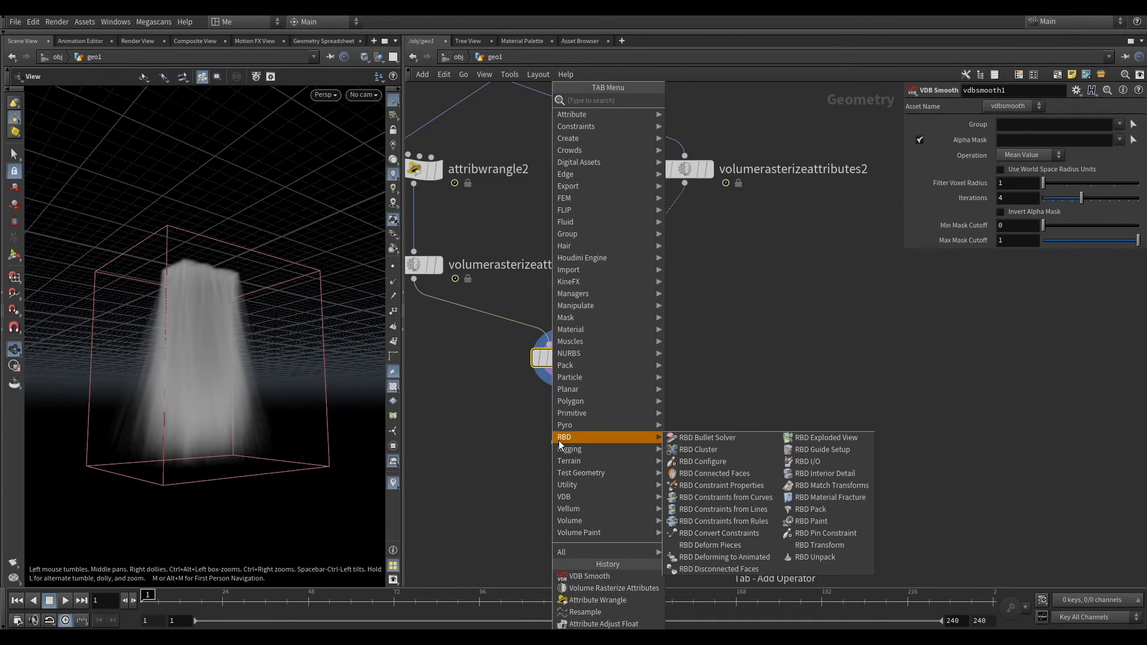
type("pyro")
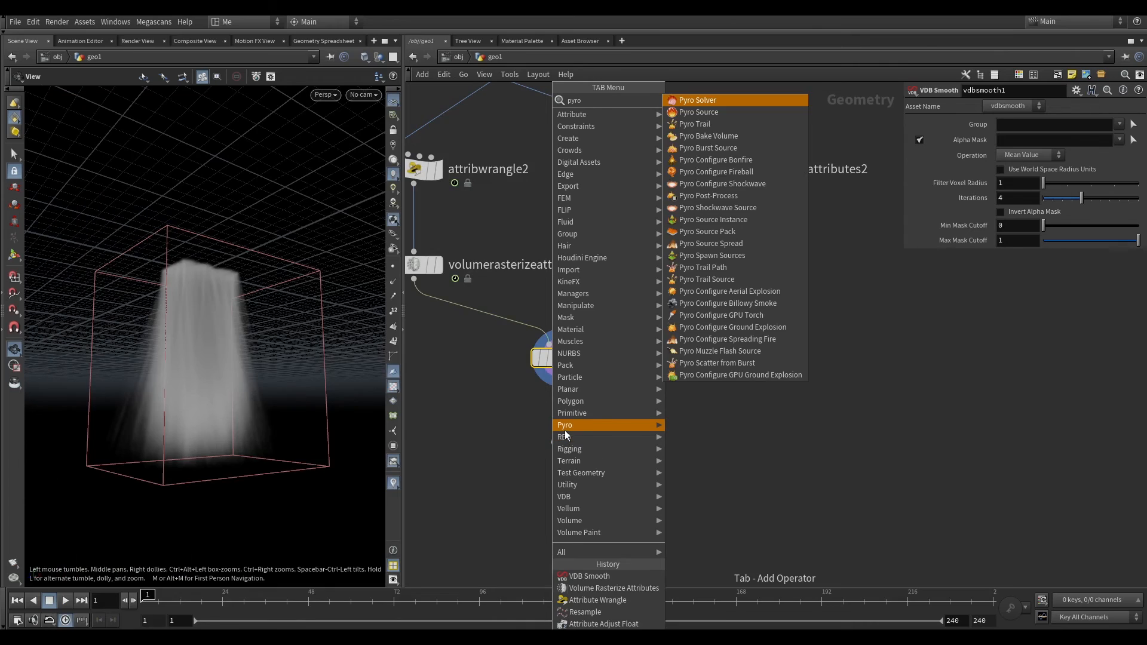
type("b")
left_click(711, 100)
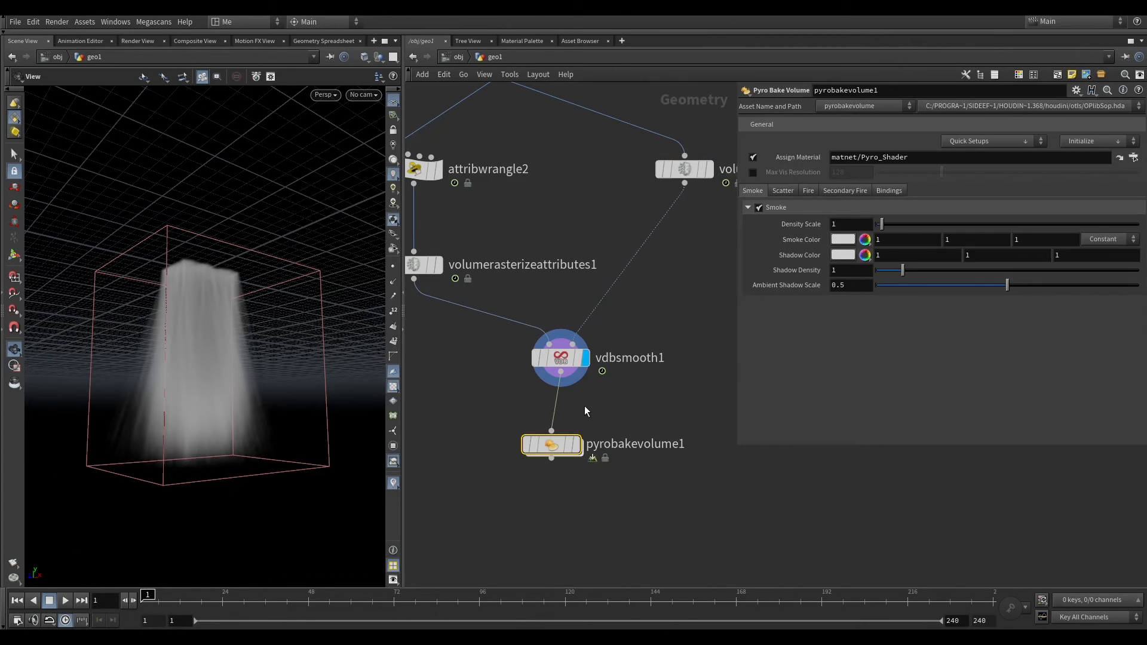
left_click(578, 444)
left_click_drag(553, 445, 561, 451)
left_click_drag(481, 498, 719, 402)
scroll(237, 392, "down", 3)
left_click_drag(243, 387, 137, 293)
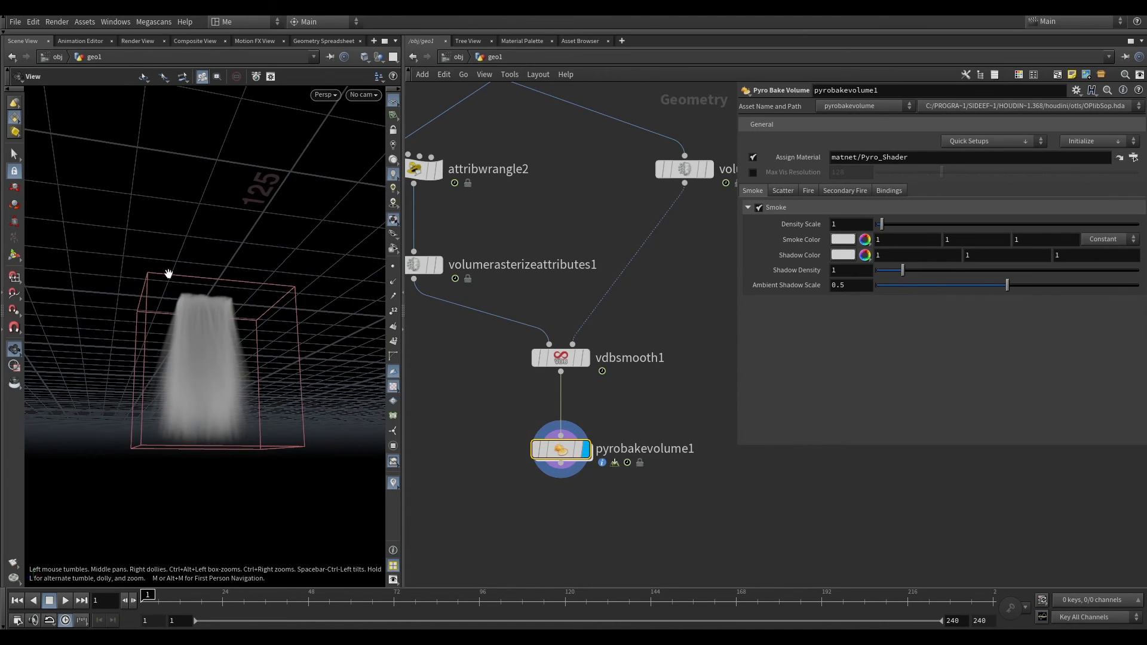
Turn off smoke and enable fire on the Pyro Bake Volume node.
mouse_move(504, 472)
left_mouse_down()
mouse_move(562, 441)
mouse_move(651, 422)
left_mouse_up()
middle_click_drag(666, 405, 622, 375)
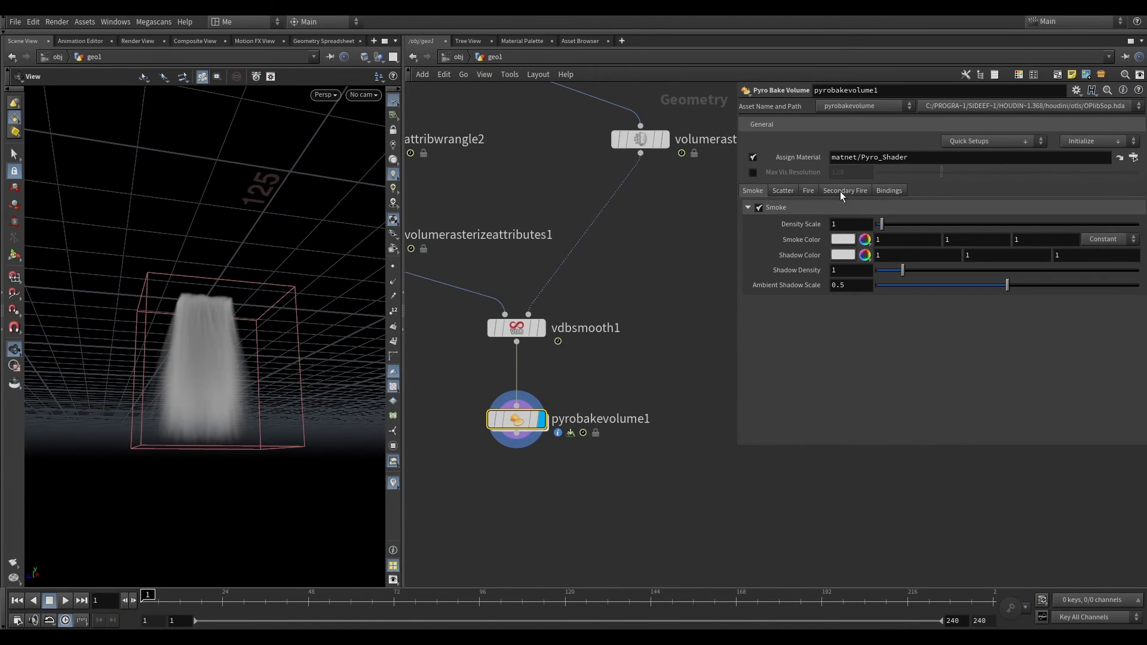
left_click(760, 207)
left_click(809, 190)
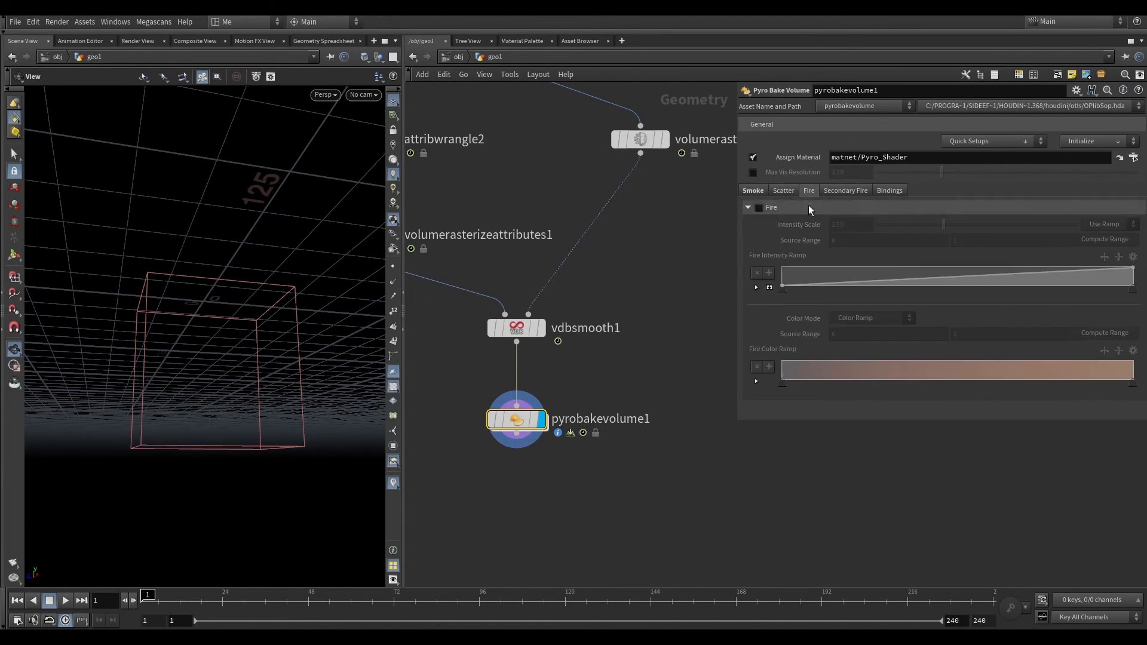
left_click(760, 208)
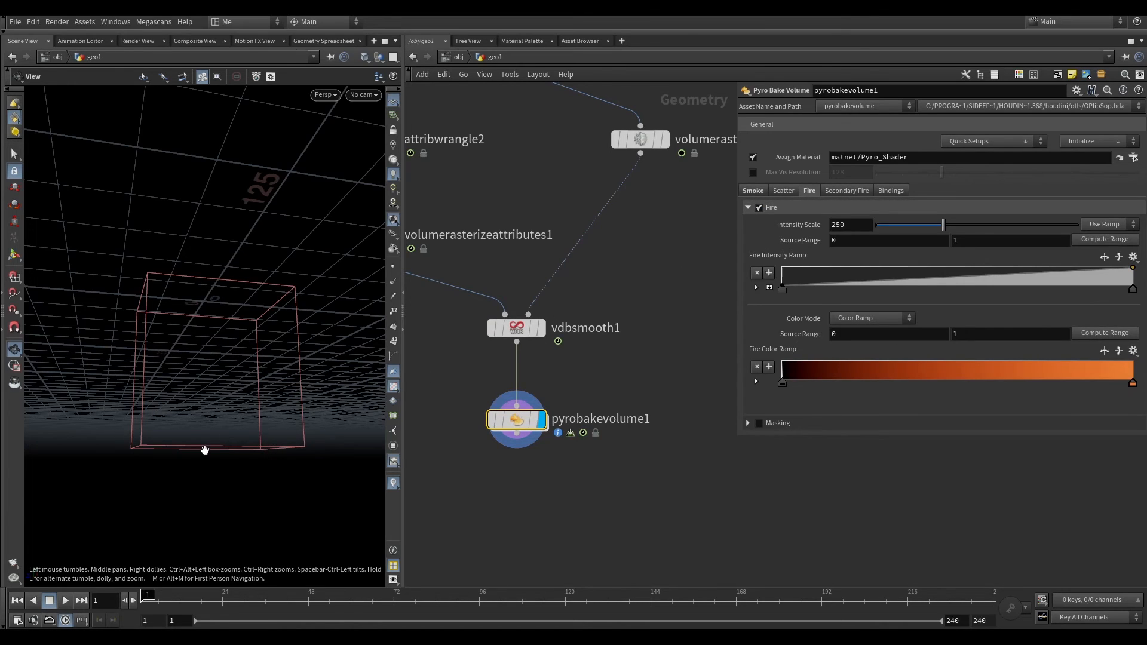
left_click_drag(311, 425, 213, 388)
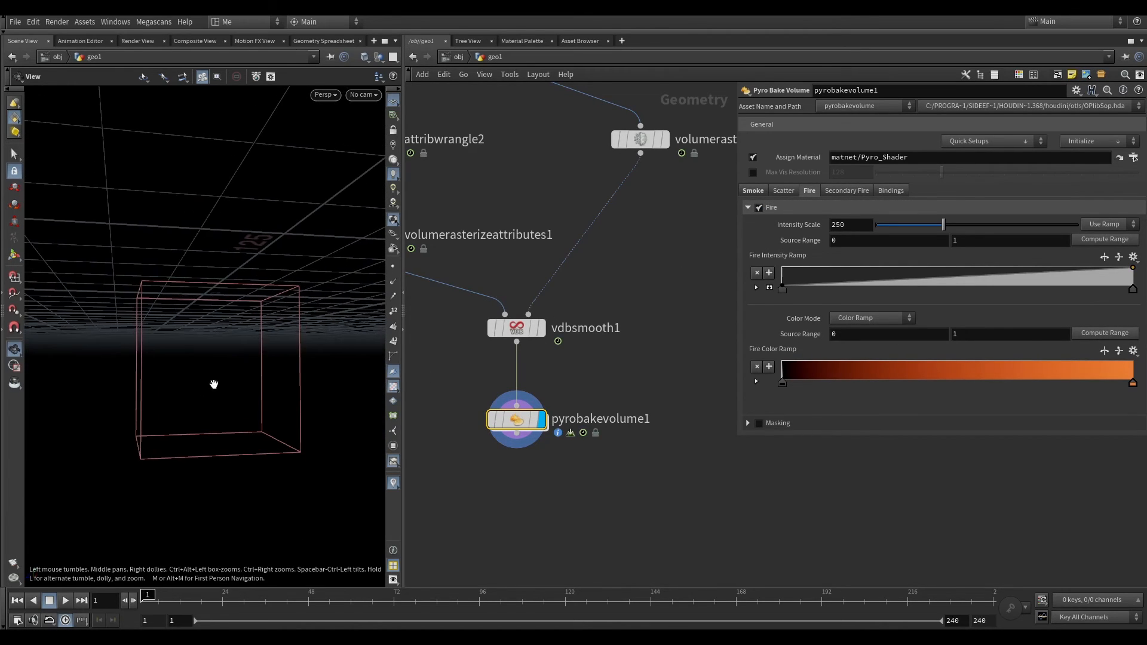
mouse_move(547, 388)
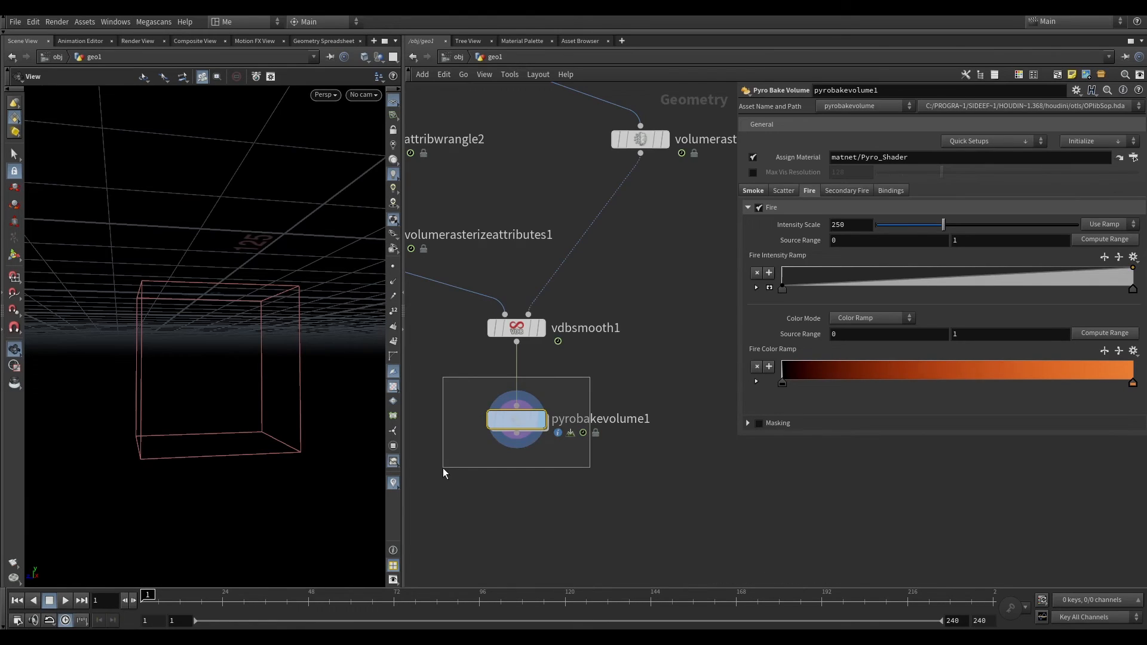
Bind the fire intensity volume and fire color volume to the rasterized density volume instead of temperature.
left_click(894, 190)
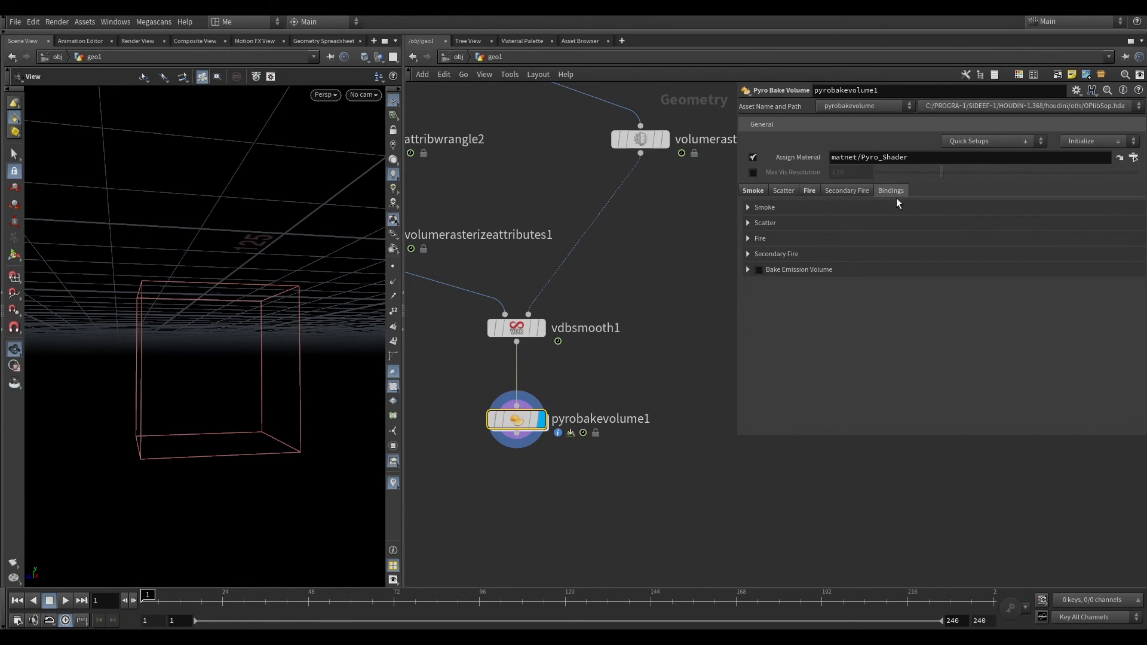
left_click(748, 238)
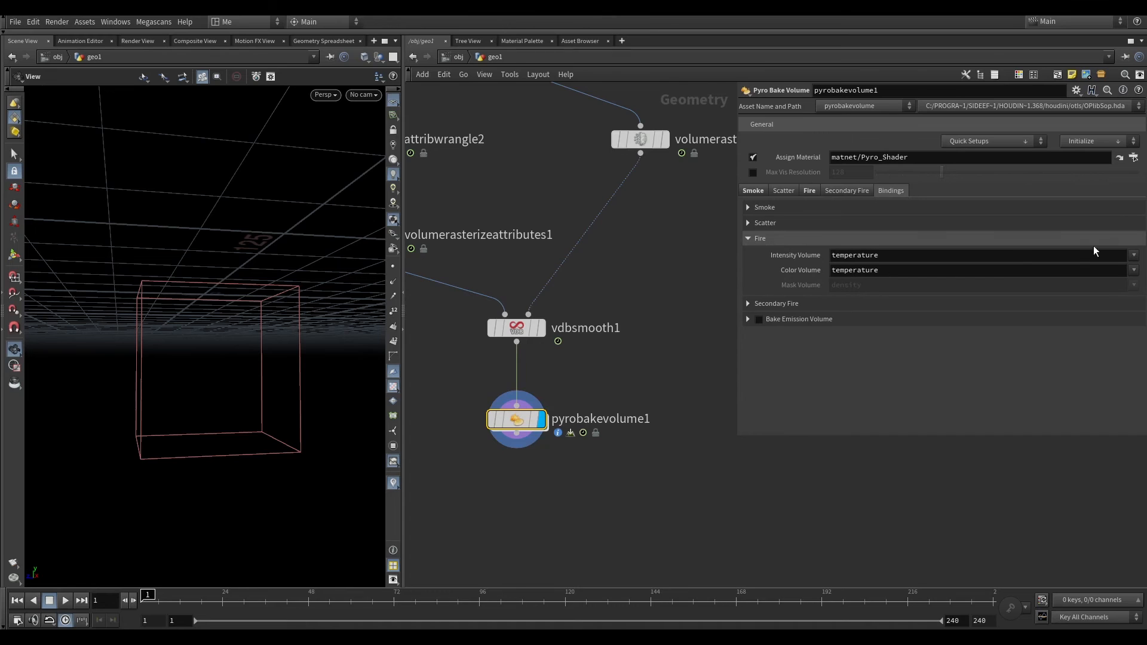
left_click(1135, 256)
left_click(1133, 271)
left_click(1134, 271)
left_click(1133, 285)
left_click(529, 520)
mouse_move(218, 382)
left_mouse_down()
mouse_move(317, 372)
mouse_move(233, 373)
left_mouse_up()
right_click_drag(233, 373, 203, 341)
left_click_drag(202, 341, 192, 341)
middle_click_drag(595, 382, 623, 379)
Set the fire intensity scale to 0.2 and check the rays up close.
left_click(810, 190)
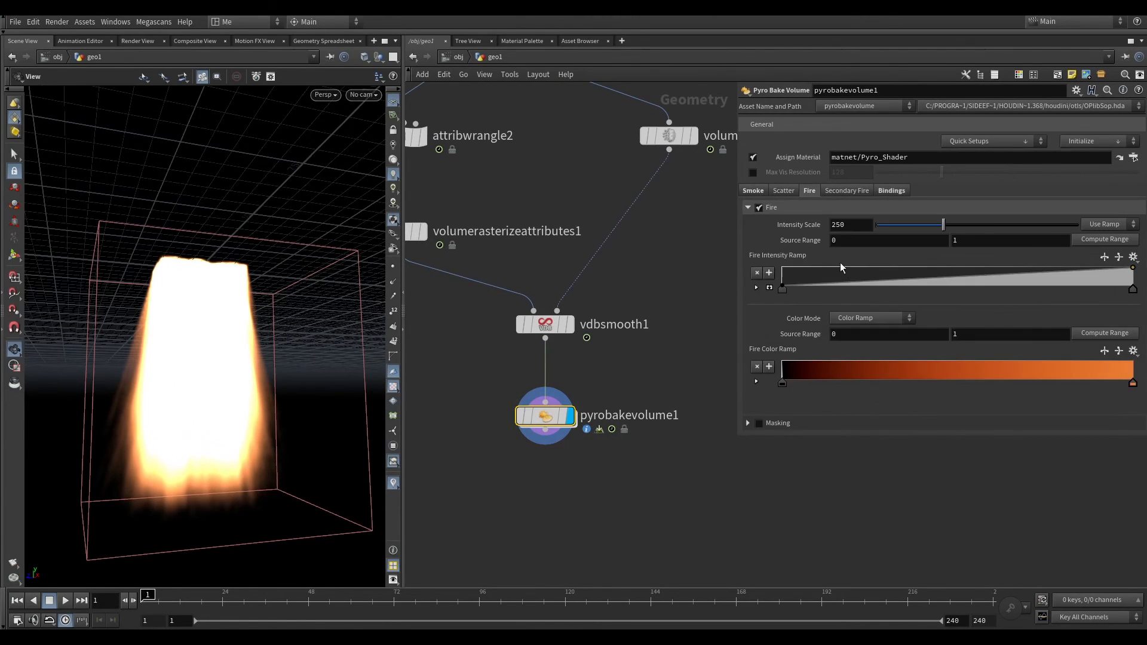
double_click(859, 225)
type("0.2")
key("Return")
left_click_drag(174, 317, 126, 324)
scroll(226, 341, "up", 6)
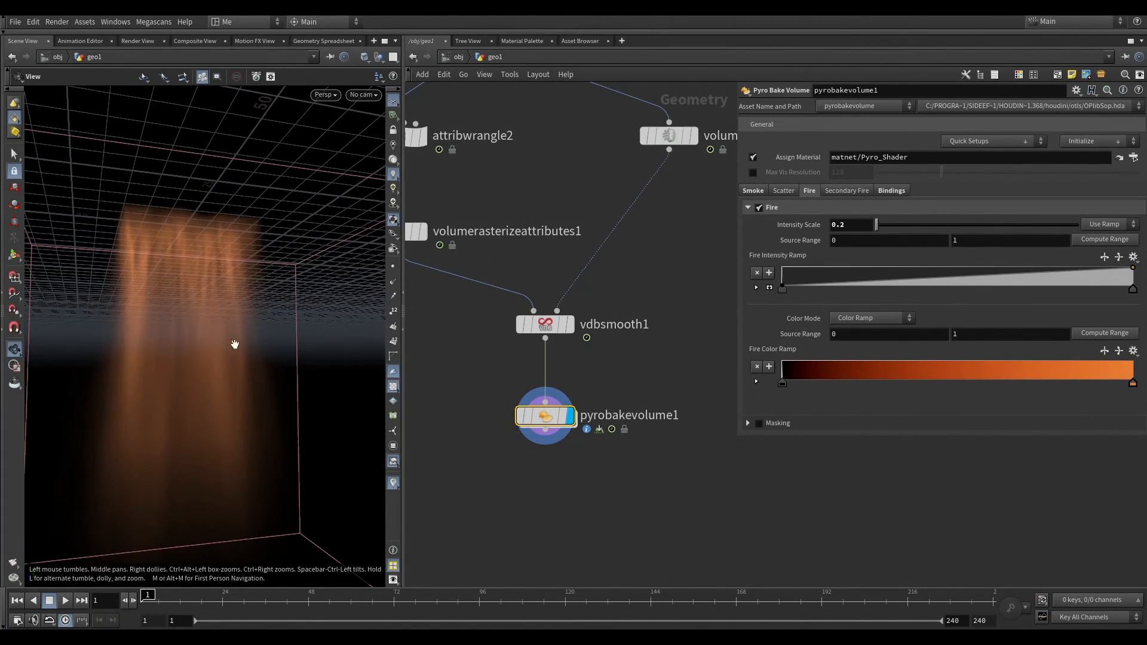
Recolor the end point of the fire color ramp to blue, RGB 0.022, 0.3245, 0.759.
double_click(1133, 384)
left_click(1055, 323)
left_click_drag(1085, 460, 1064, 491)
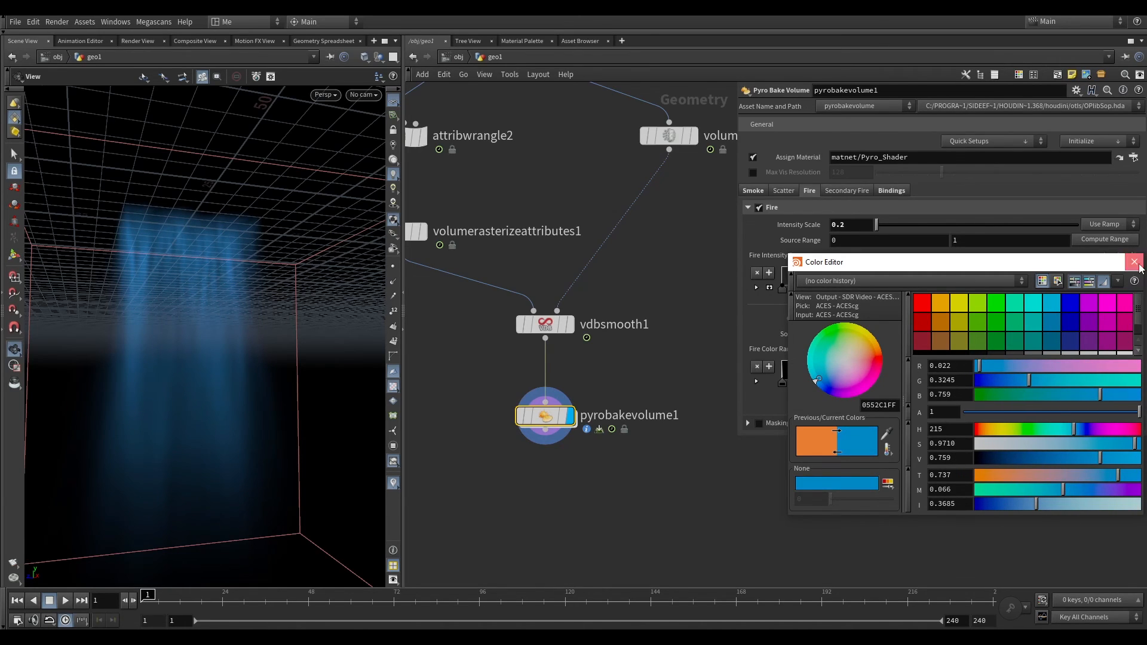
left_click(1135, 262)
Raise the VDB Smooth node's iterations to 6.
left_click_drag(192, 361, 237, 420)
middle_click_drag(238, 420, 217, 389)
middle_click_drag(654, 376, 657, 404)
left_click_drag(601, 382, 463, 325)
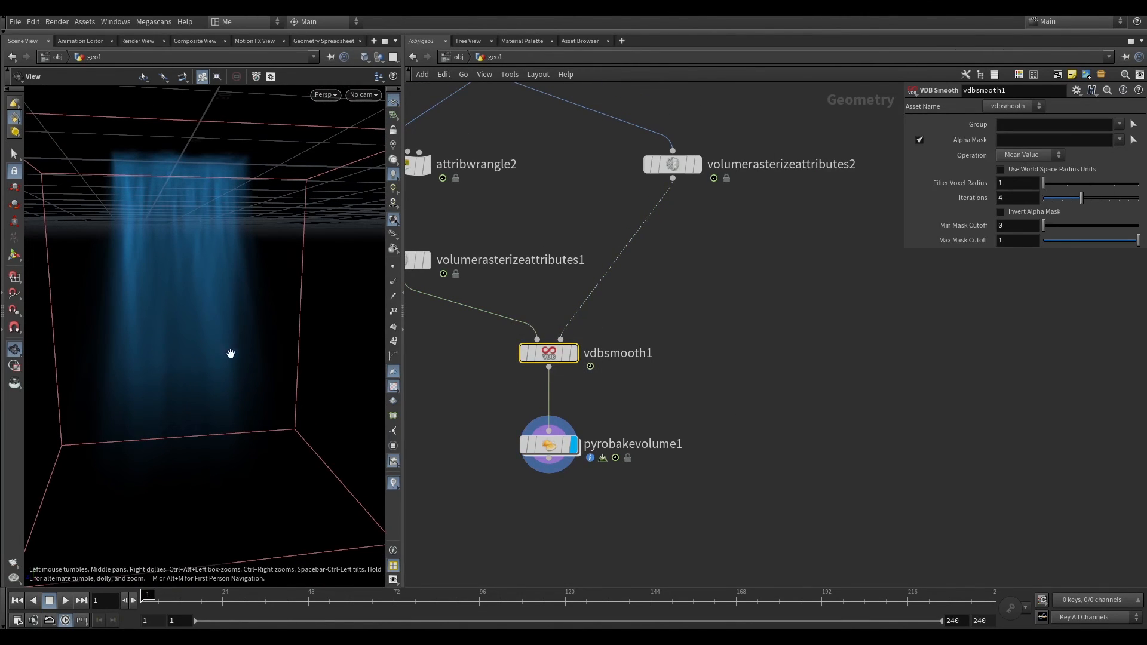
left_click(1099, 197)
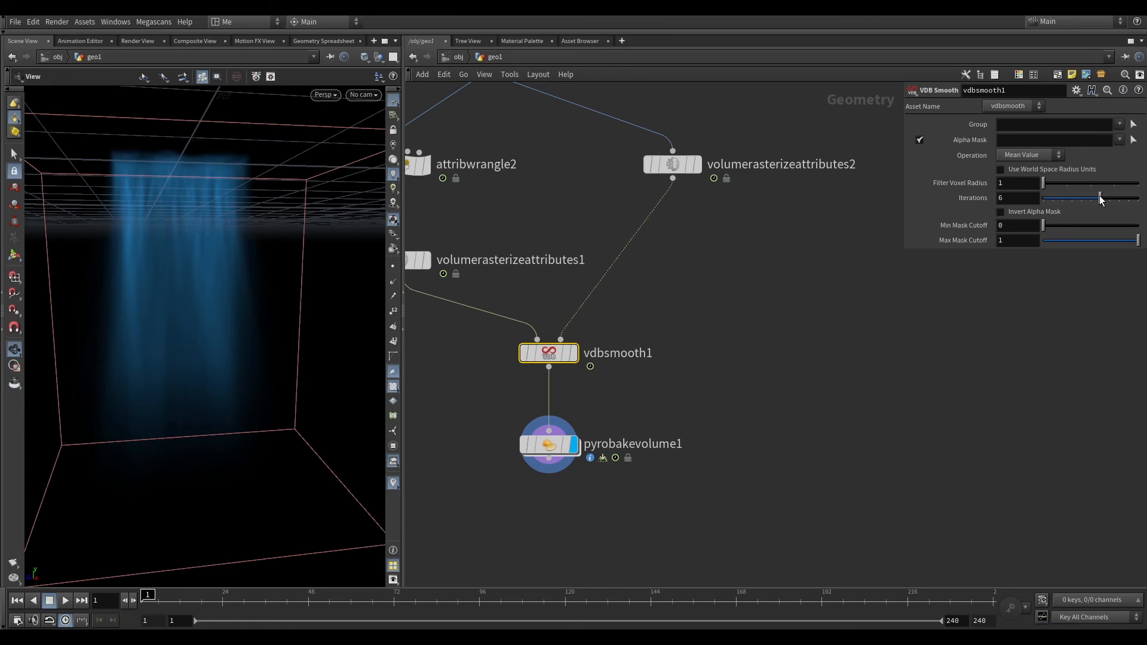
Try moving the fire color ramp's black start point about a third of the way in, and return it to the start.
left_click_drag(632, 423, 475, 501)
left_click_drag(786, 384, 903, 382)
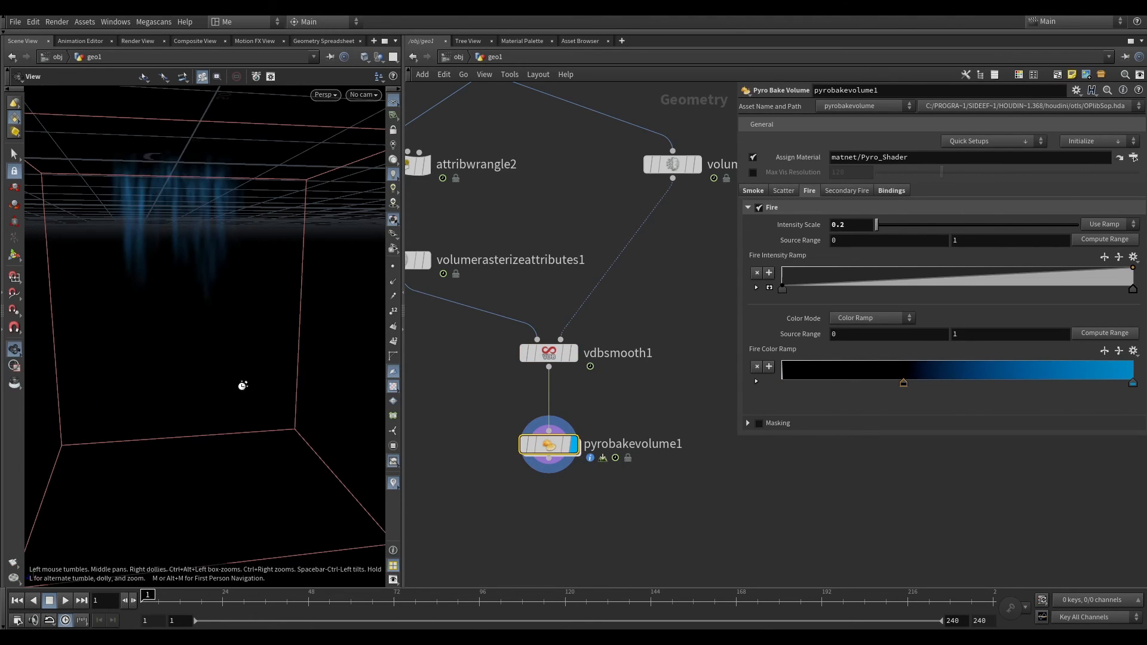
left_click_drag(903, 383, 770, 385)
left_click_drag(191, 411, 244, 390)
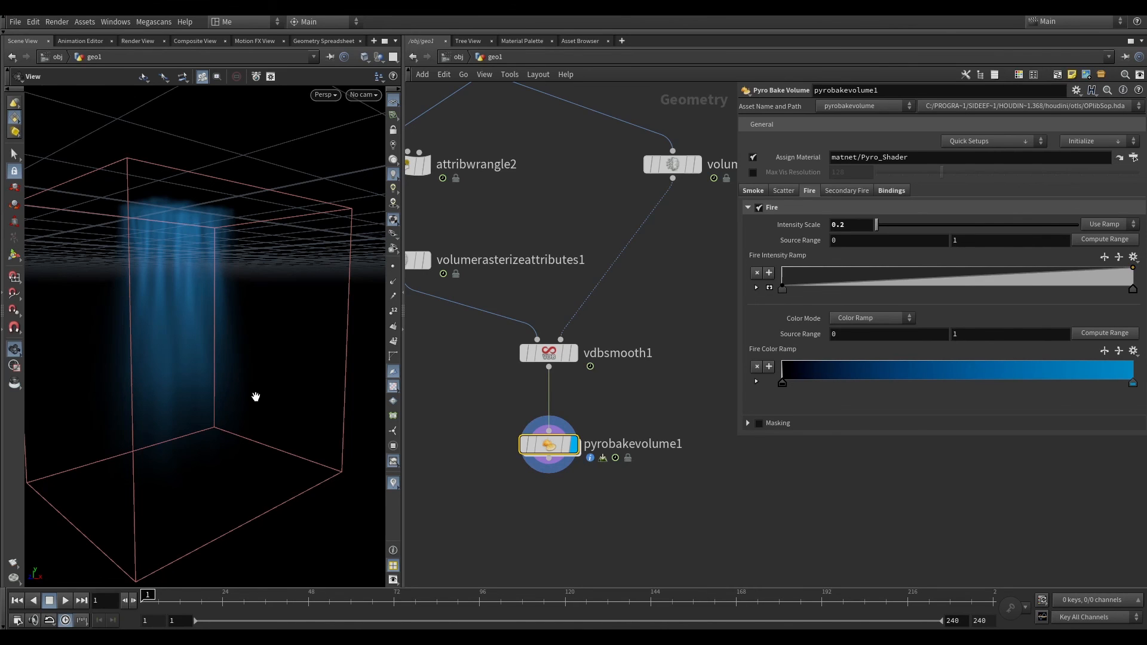
Create a new camera from the current view, frame the rays through it, and unlock it from the view.
left_click(363, 95)
left_click(366, 128)
mouse_move(244, 309)
left_mouse_down()
mouse_move(197, 322)
mouse_move(220, 305)
mouse_move(198, 356)
mouse_move(253, 327)
left_mouse_up()
middle_click_drag(253, 327, 244, 348)
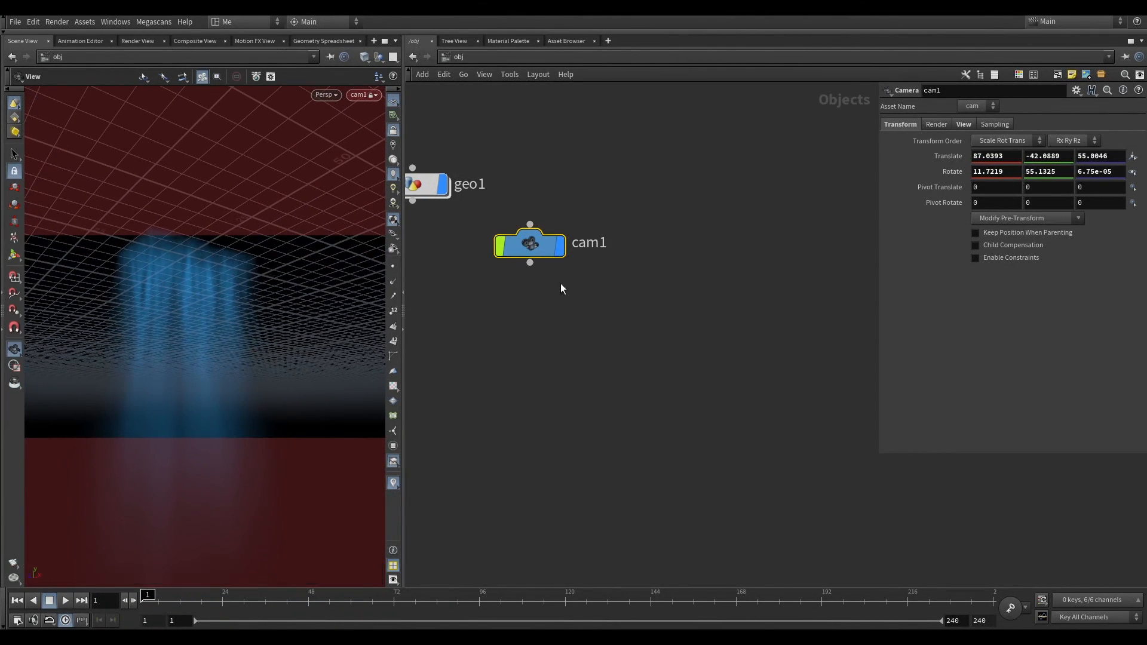
left_click(393, 130)
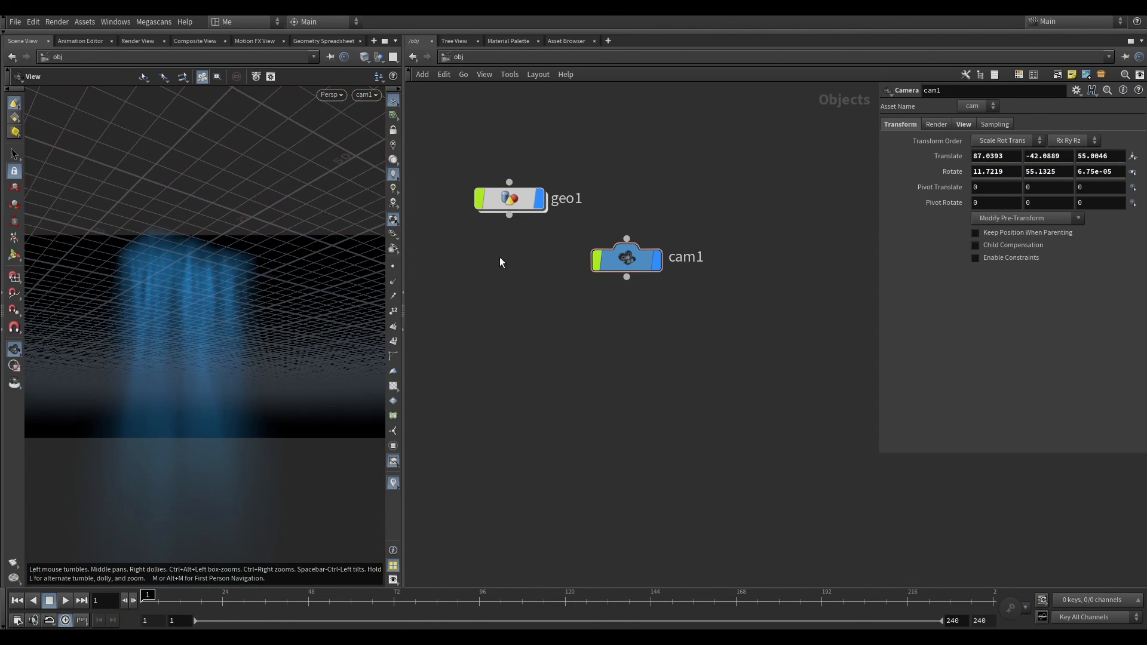
Render the rays through cam1 in the Render View and inspect the result at different zoom levels.
left_click(126, 42)
left_click(246, 58)
left_click(233, 89)
left_click(39, 62)
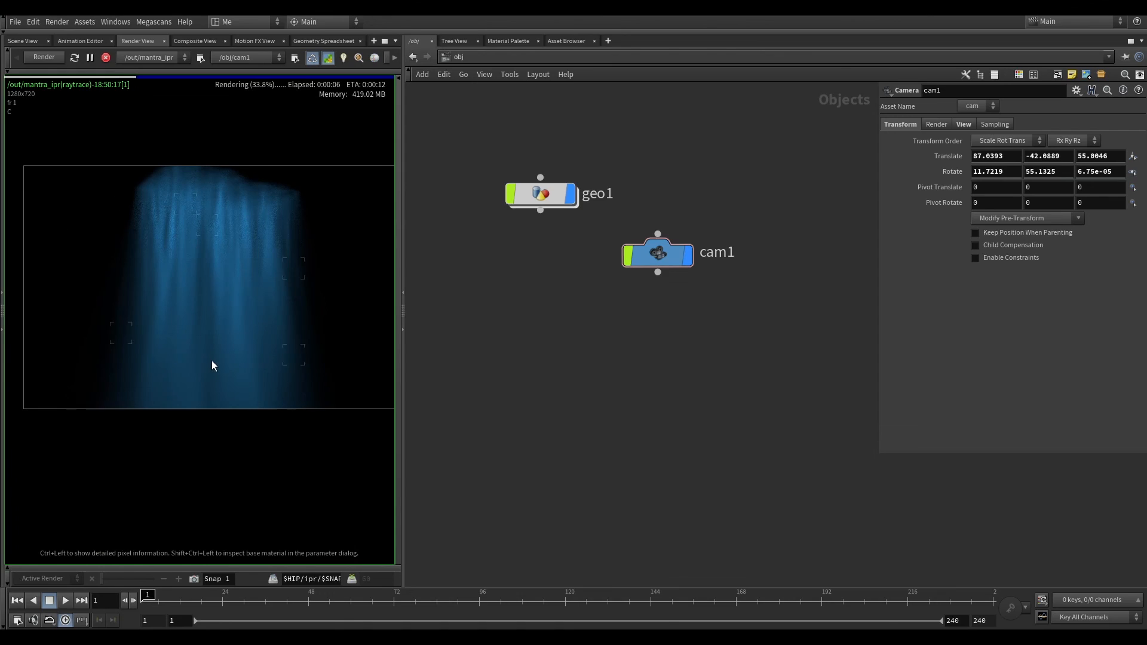
scroll(243, 184, "up", 2)
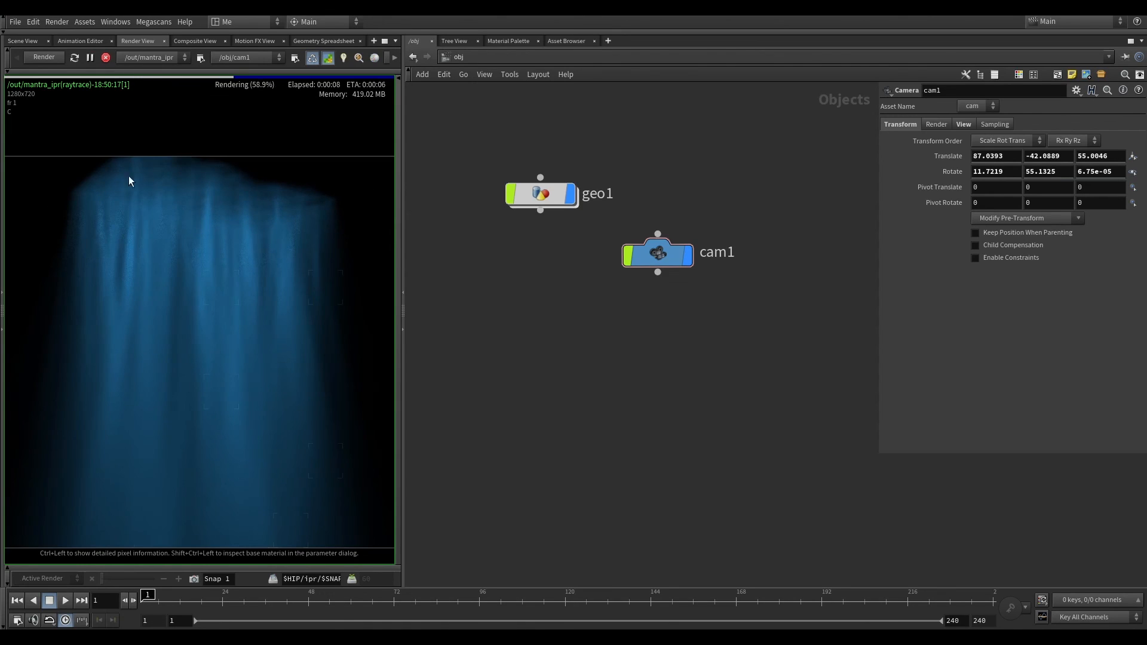
scroll(251, 280, "down", 2)
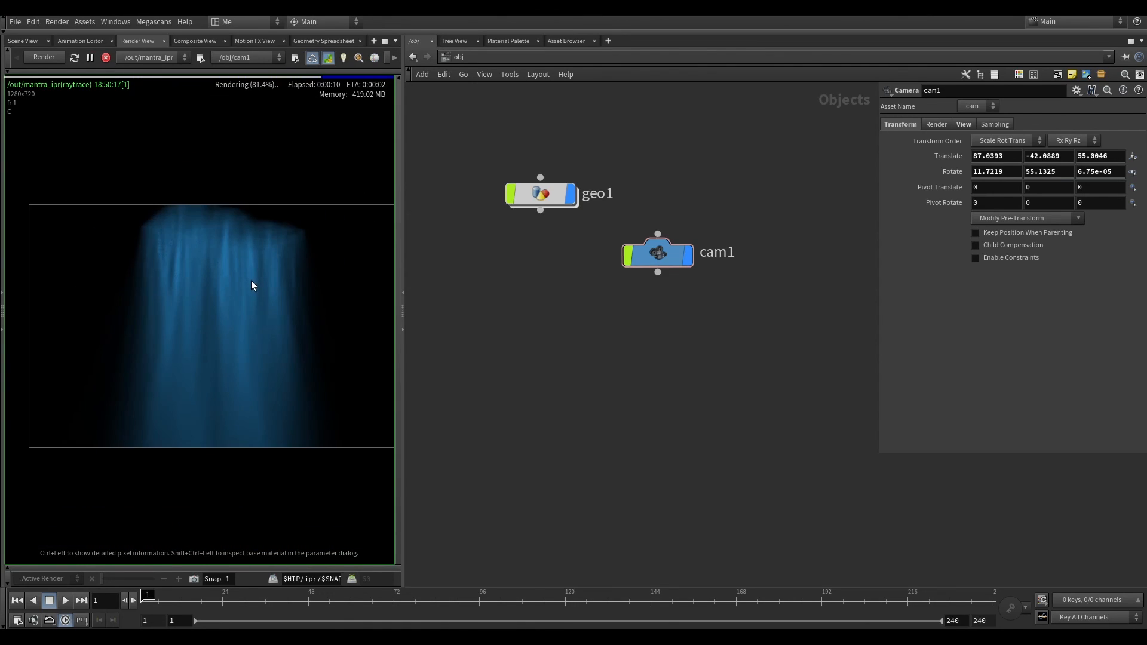